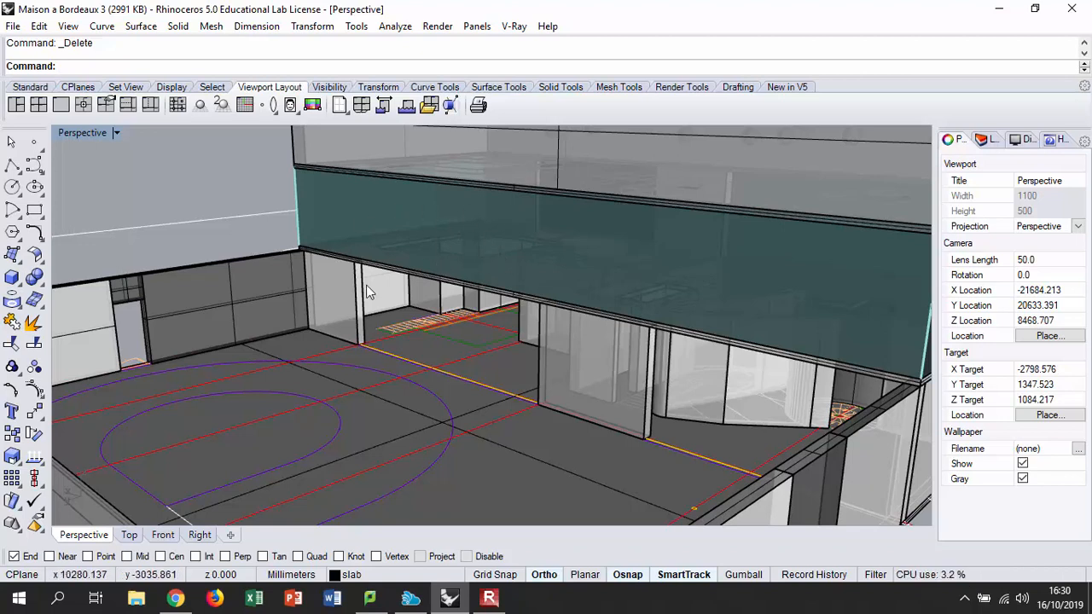
- Set the Perspective viewport's display mode to Shaded and view the house from the outside
{"action": "right_click_drag", "start_coordinate": [417, 217], "coordinate": [426, 317]}
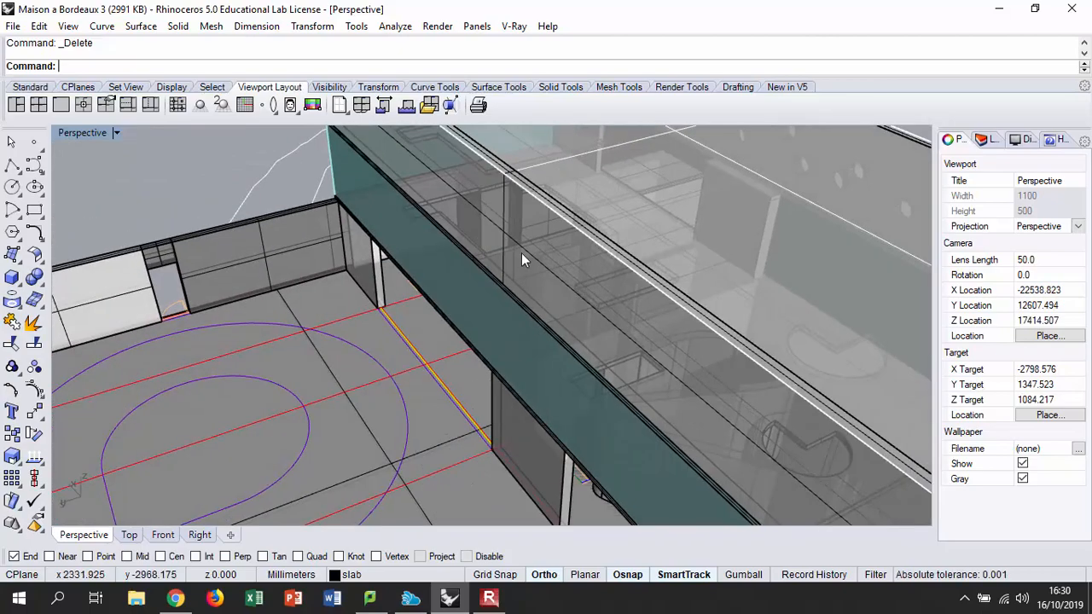
{"action": "scroll", "coordinate": [641, 274], "scroll_direction": "down", "scroll_amount": 5}
{"action": "right_click_drag", "start_coordinate": [641, 274], "coordinate": [153, 179]}
{"action": "left_click", "coordinate": [115, 133]}
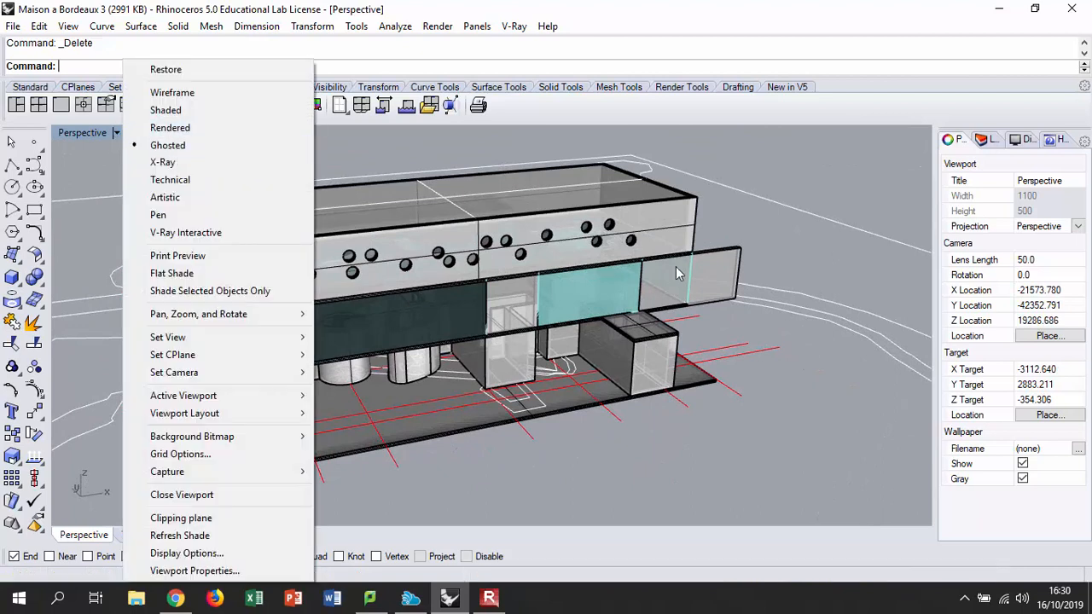
{"action": "left_click", "coordinate": [166, 113]}
{"action": "mouse_move", "coordinate": [170, 171]}
{"action": "right_mouse_down"}
{"action": "mouse_move", "coordinate": [111, 188]}
{"action": "mouse_move", "coordinate": [51, 162]}
{"action": "right_mouse_up"}
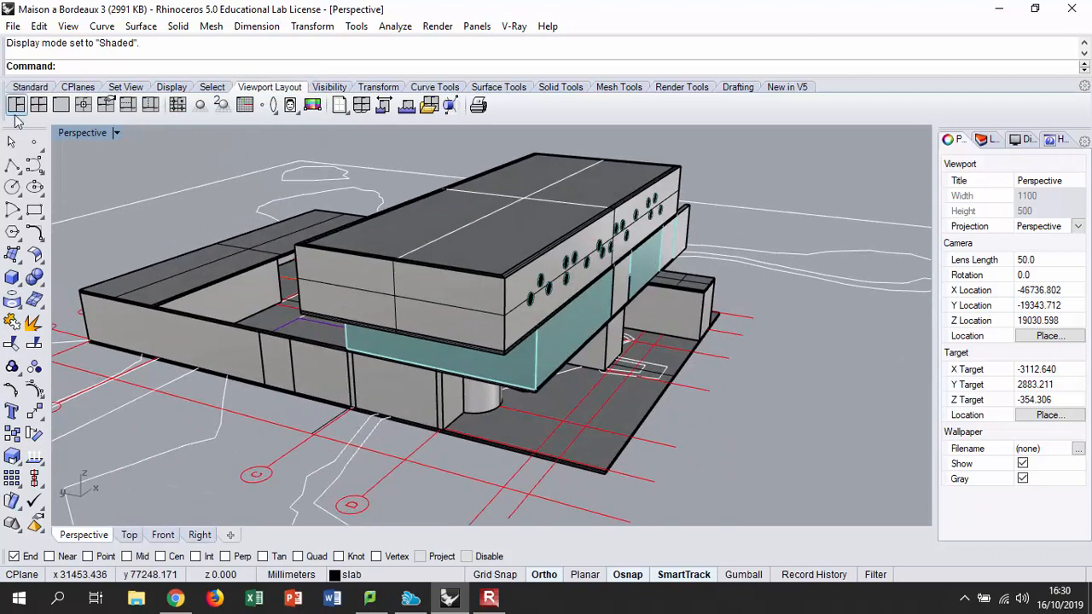
- Maximize the Top viewport and start a polyline in the empty area beside the house plan
{"action": "double_click", "coordinate": [68, 134]}
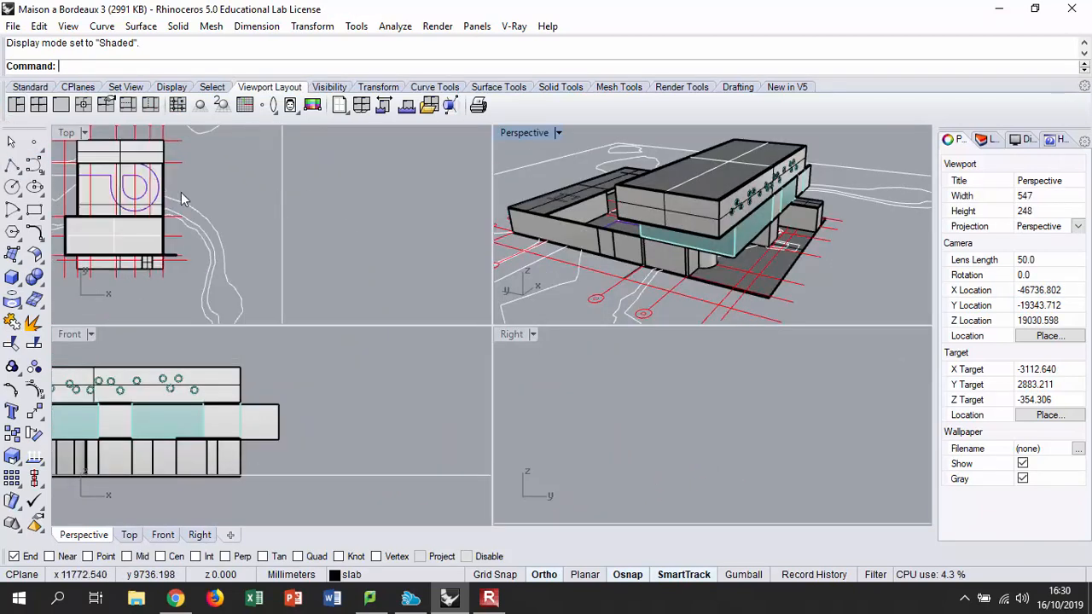
{"action": "double_click", "coordinate": [65, 135]}
{"action": "left_click", "coordinate": [12, 164]}
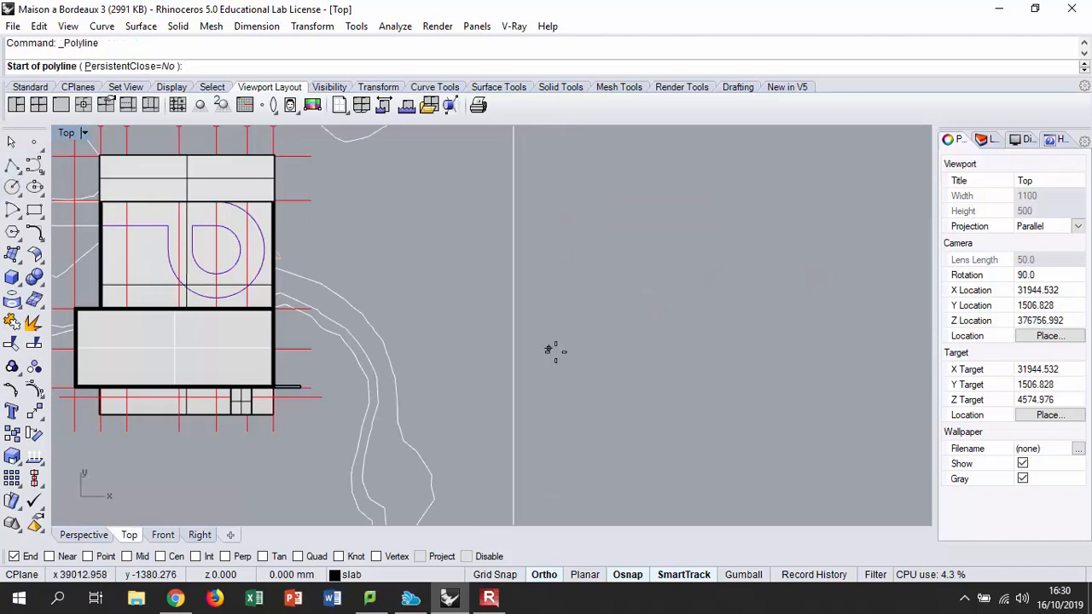
{"action": "key", "text": "Right"}
{"action": "key", "text": "Right"}
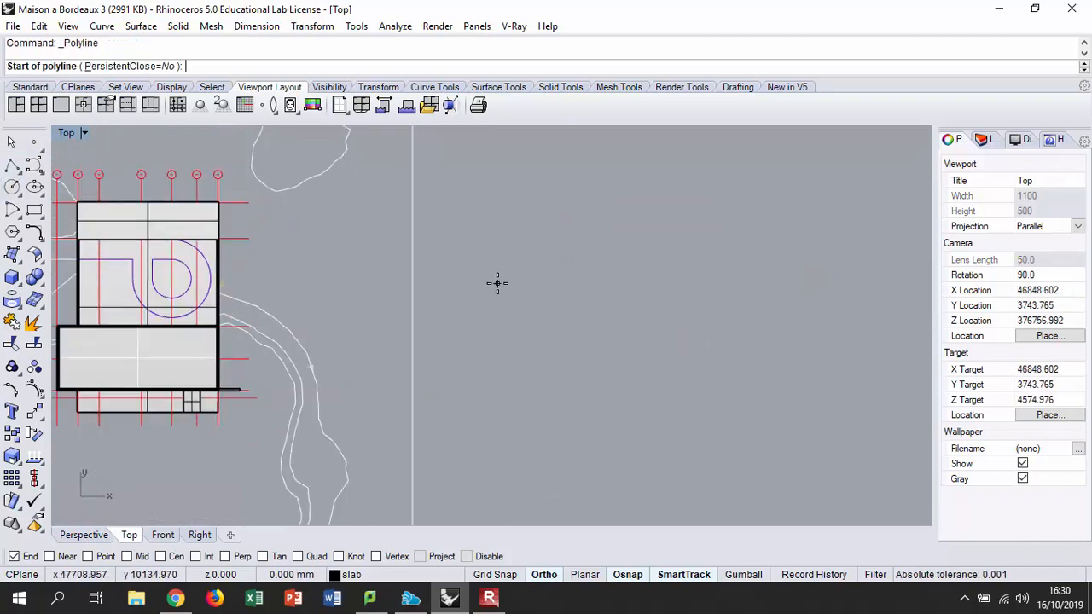
{"action": "right_click_drag", "start_coordinate": [816, 321], "coordinate": [767, 316]}
{"action": "right_click_drag", "start_coordinate": [532, 312], "coordinate": [534, 312]}
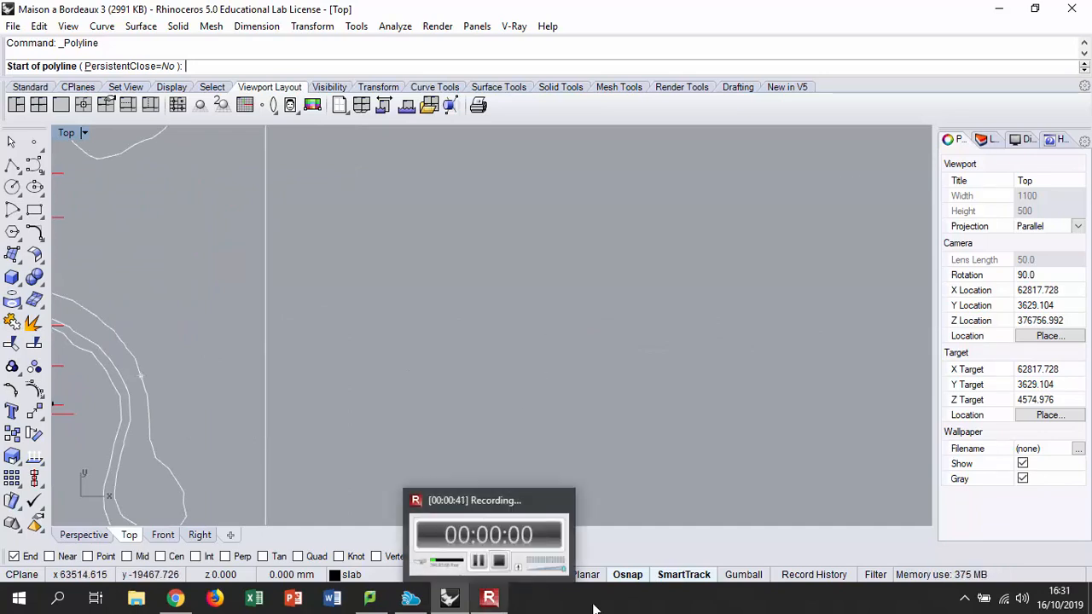
- Examine the reference photos stairs 1 and stairs 2 in Windows Photo Viewer and return to Rhinoceros
{"action": "left_click", "coordinate": [489, 597]}
{"action": "left_click", "coordinate": [287, 182]}
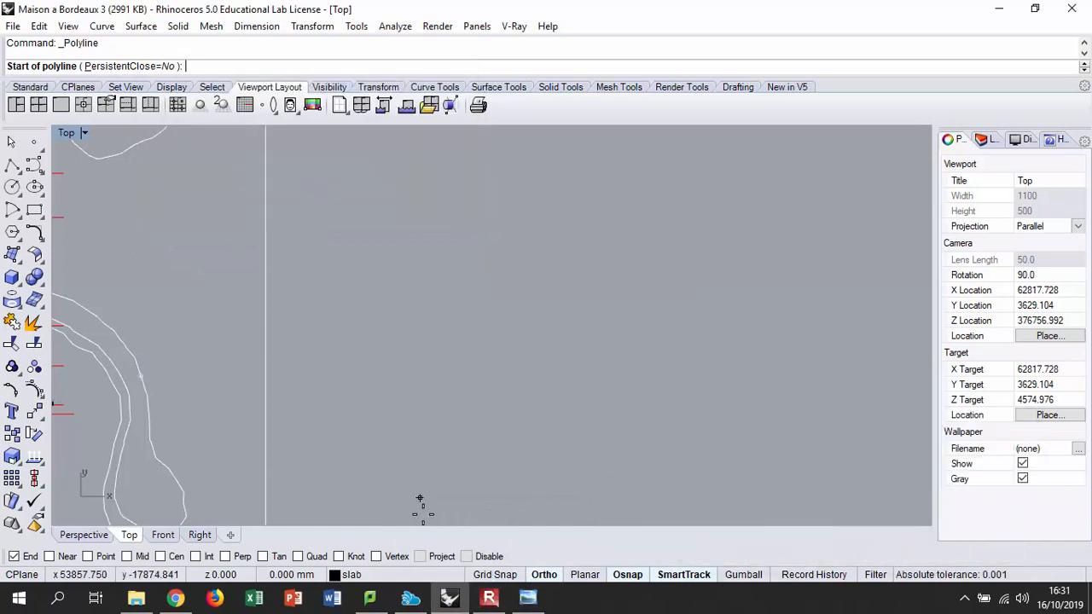
{"action": "left_click", "coordinate": [528, 597]}
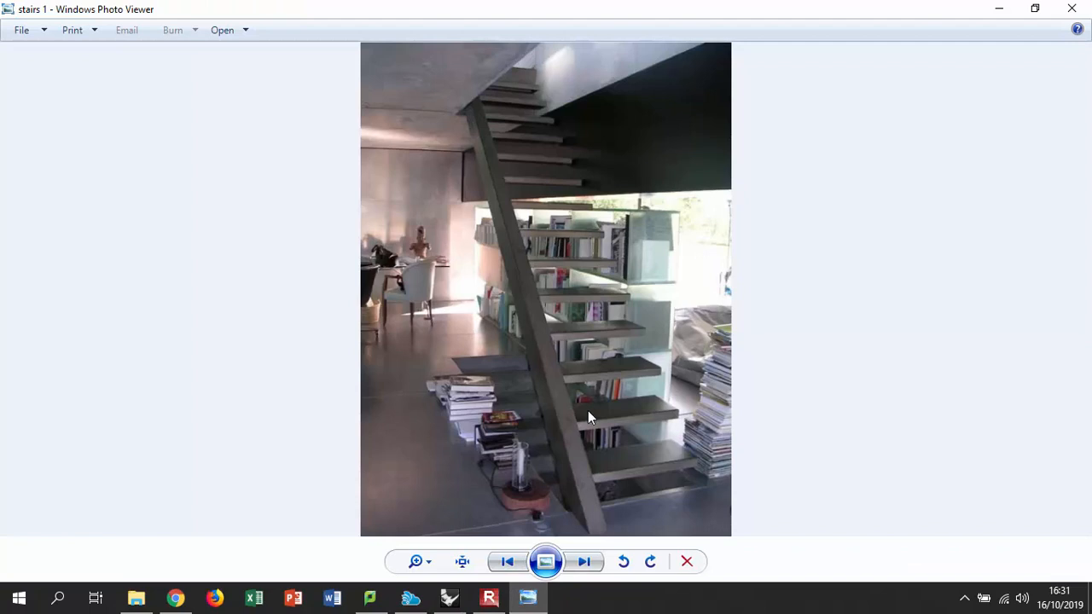
{"action": "left_click", "coordinate": [596, 564]}
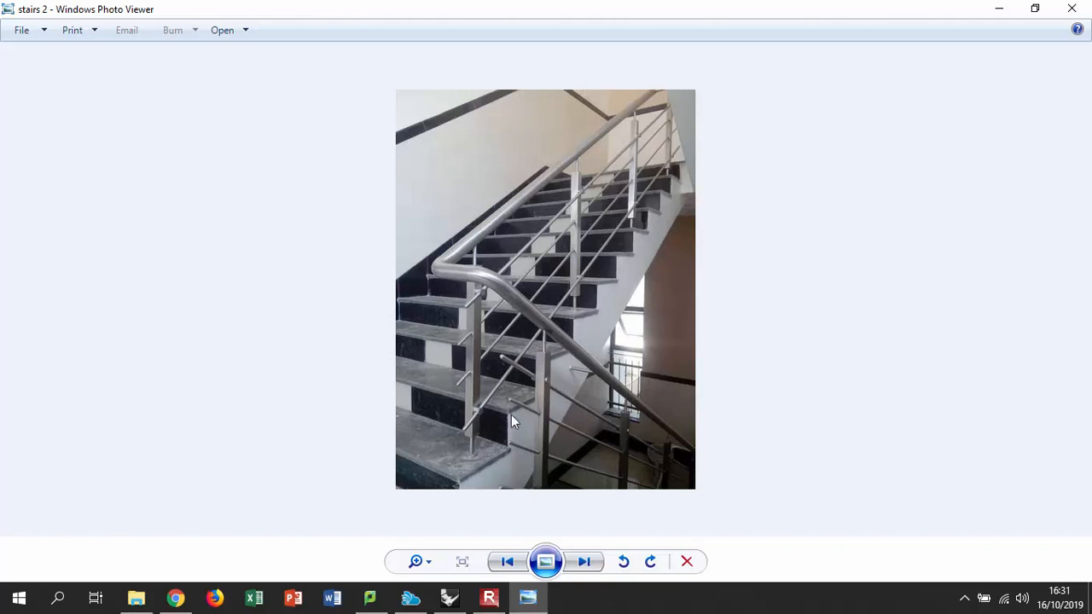
{"action": "left_click", "coordinate": [489, 599]}
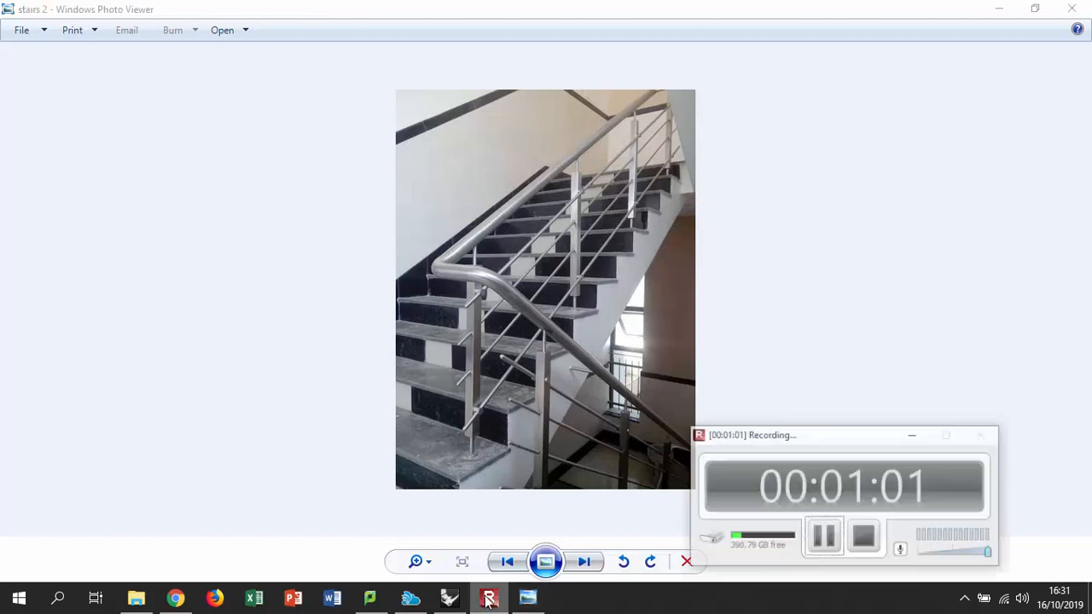
{"action": "left_click", "coordinate": [449, 599]}
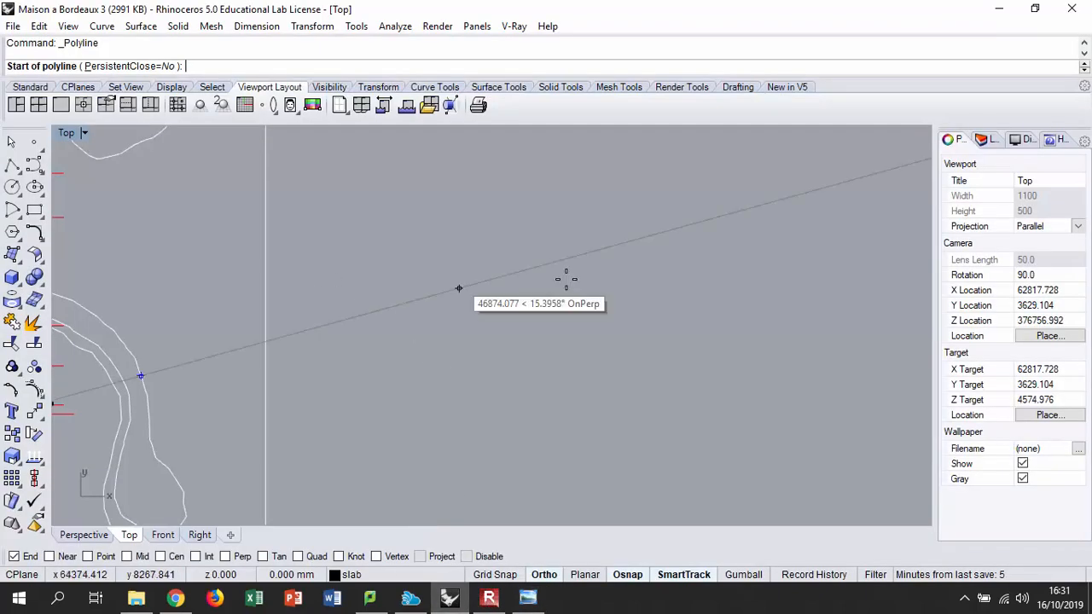
{"action": "right_click_drag", "start_coordinate": [733, 295], "coordinate": [515, 366]}
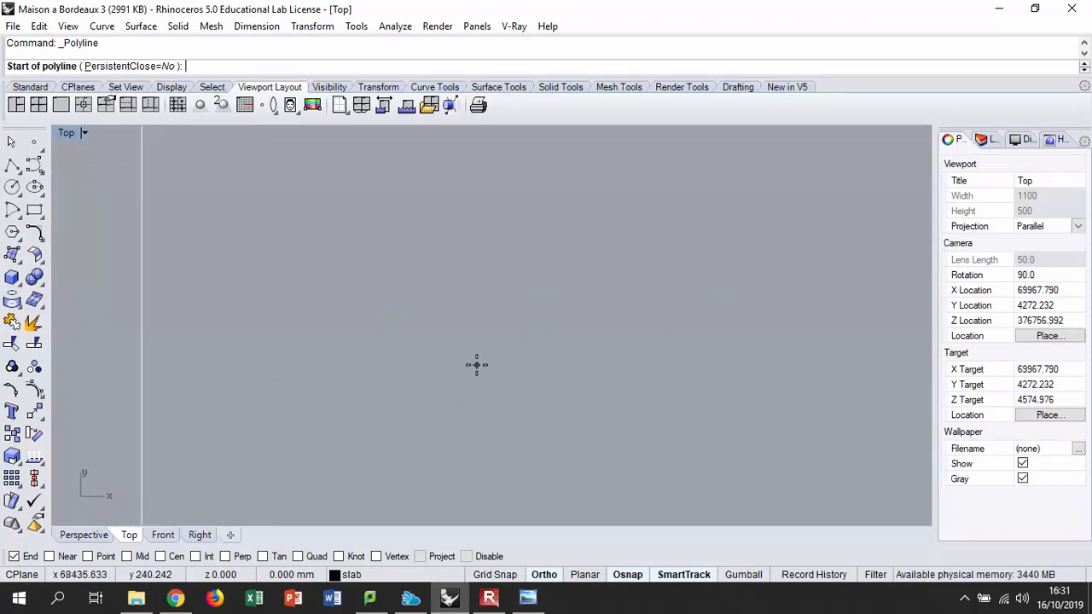
{"action": "right_click_drag", "start_coordinate": [476, 365], "coordinate": [448, 414]}
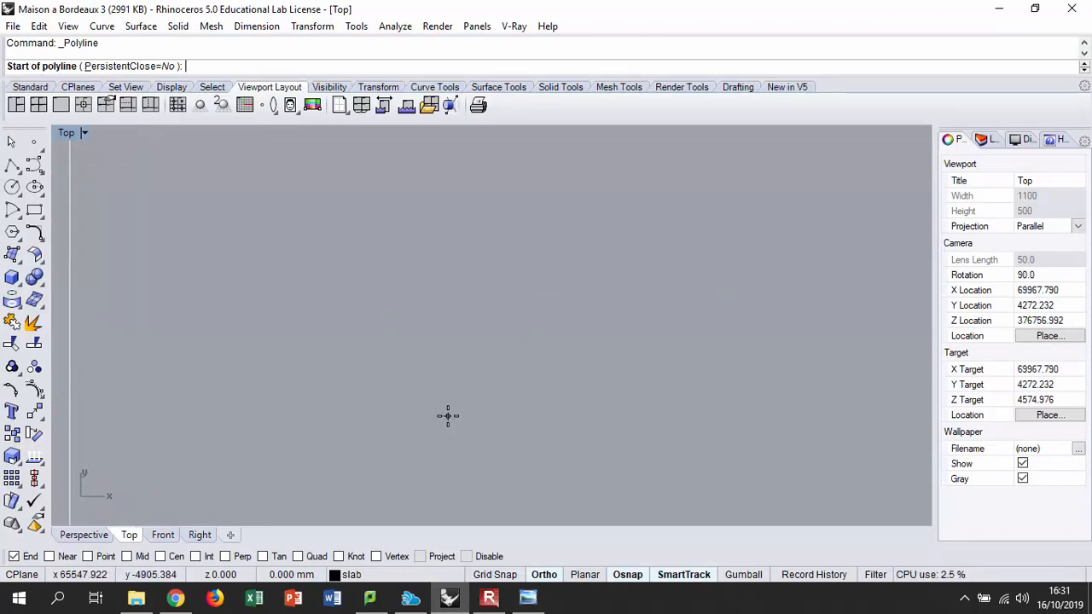
{"action": "left_click", "coordinate": [445, 426]}
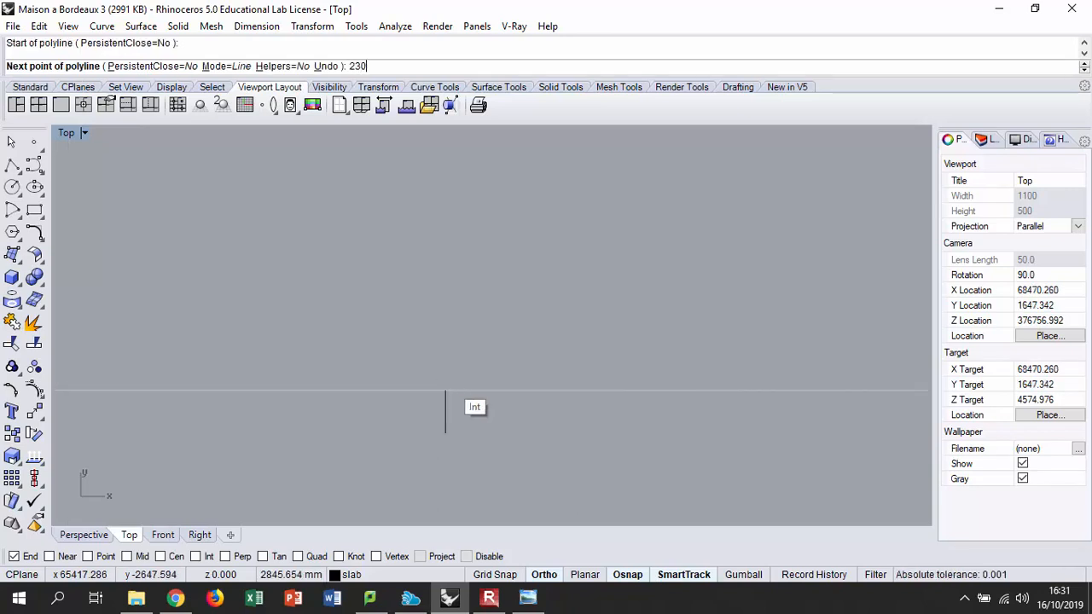
{"action": "type", "text": "230"}
{"action": "key", "text": "Return"}
{"action": "key", "text": "Escape"}
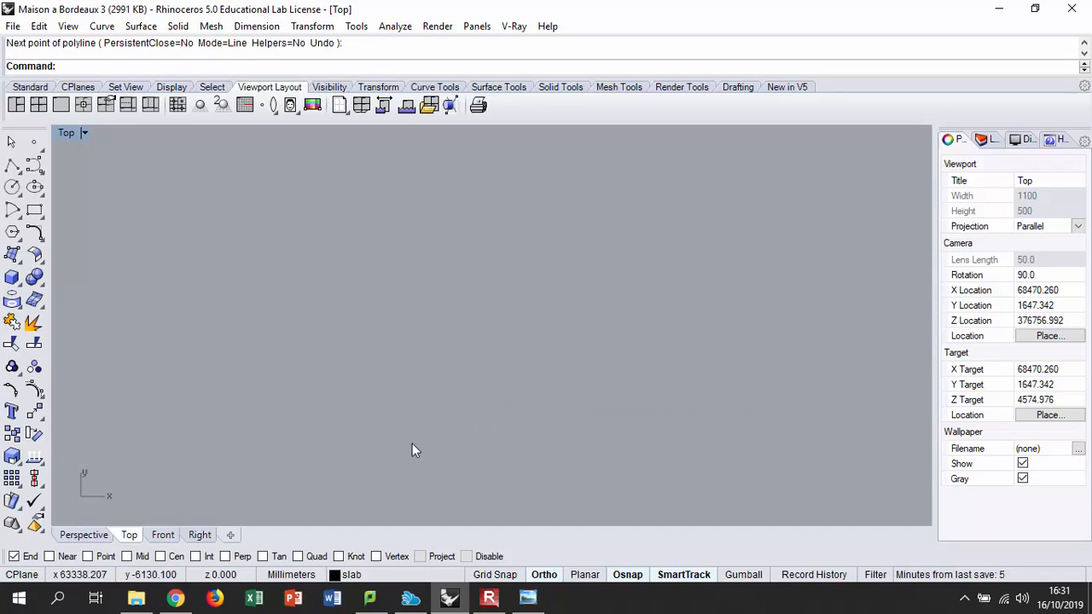
- Start a polyline in the empty area beside the house plan with a vertical riser 230 mm high
{"action": "key", "text": "Return"}
{"action": "scroll", "coordinate": [577, 344], "scroll_direction": "down", "scroll_amount": 9}
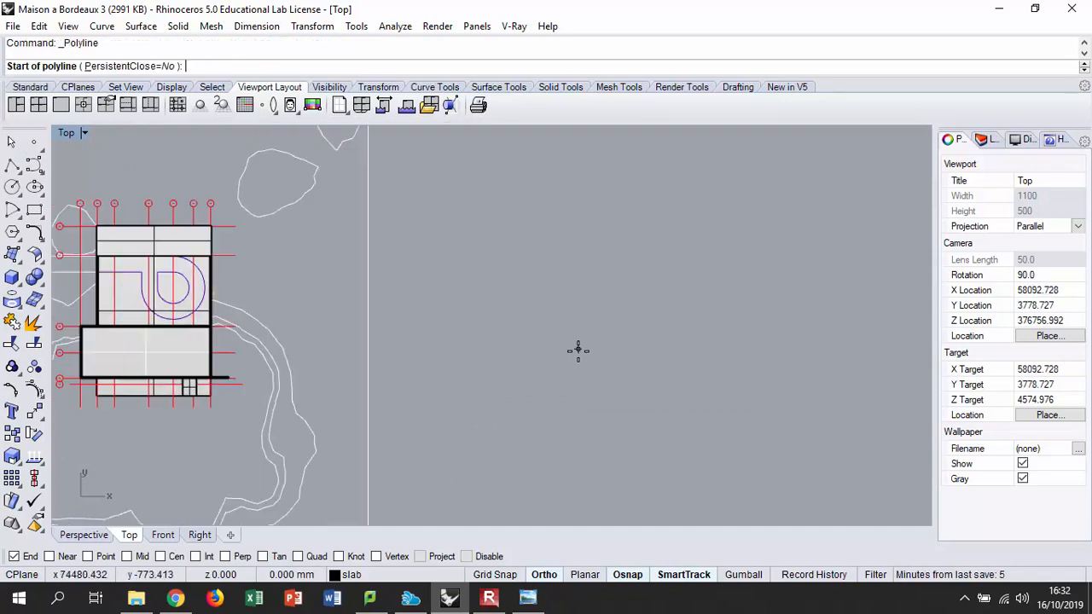
{"action": "scroll", "coordinate": [358, 348], "scroll_direction": "up", "scroll_amount": 10}
{"action": "scroll", "coordinate": [436, 353], "scroll_direction": "down", "scroll_amount": 5}
{"action": "scroll", "coordinate": [437, 353], "scroll_direction": "up", "scroll_amount": 3}
{"action": "left_click", "coordinate": [438, 395]}
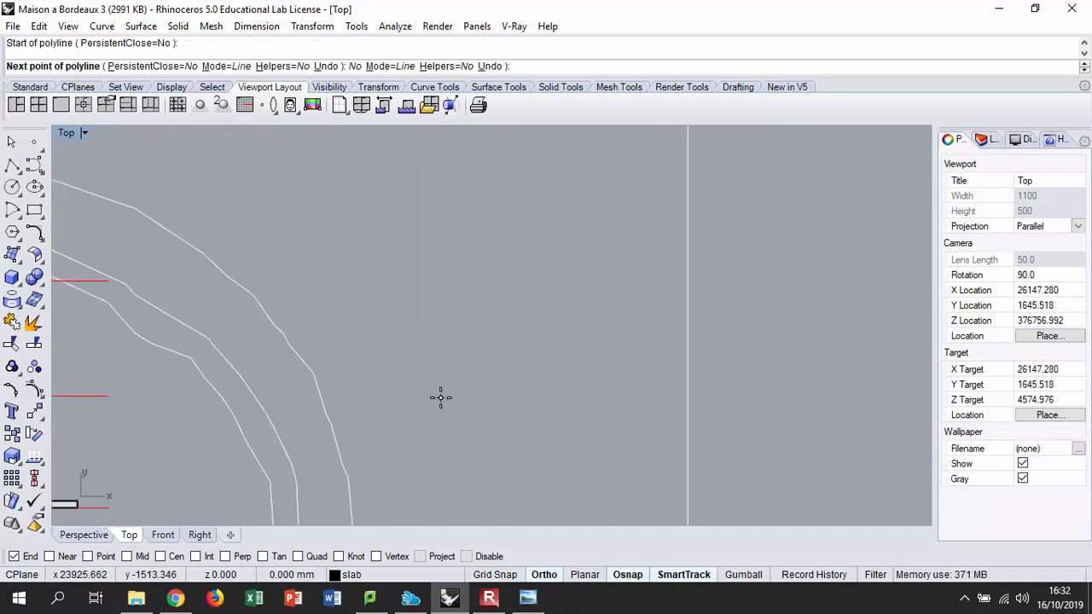
{"action": "scroll", "coordinate": [435, 376], "scroll_direction": "up", "scroll_amount": 4}
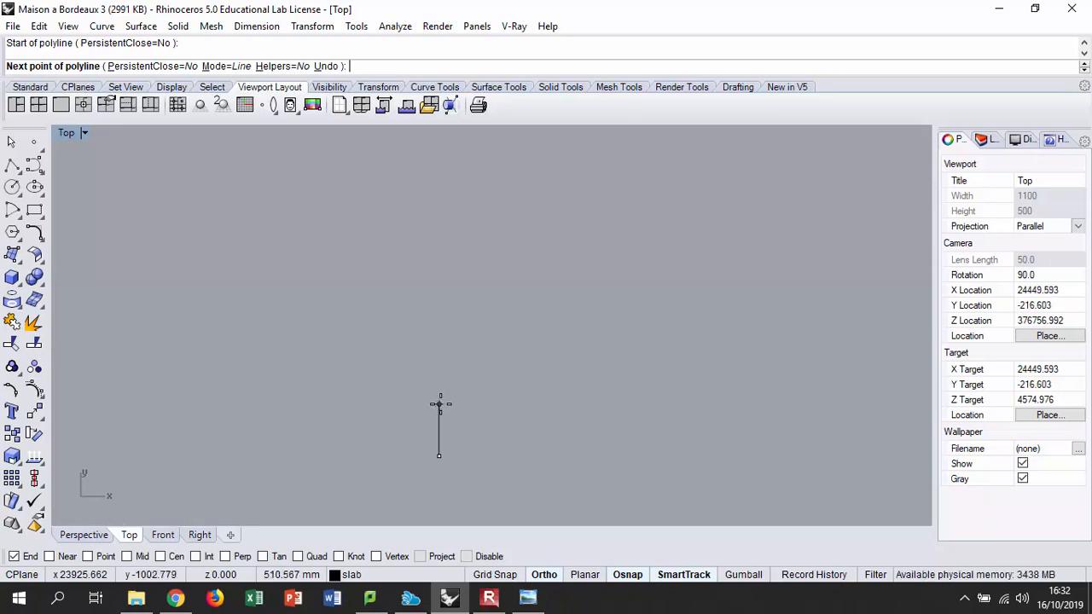
{"action": "type", "text": "230"}
{"action": "key", "text": "Return"}
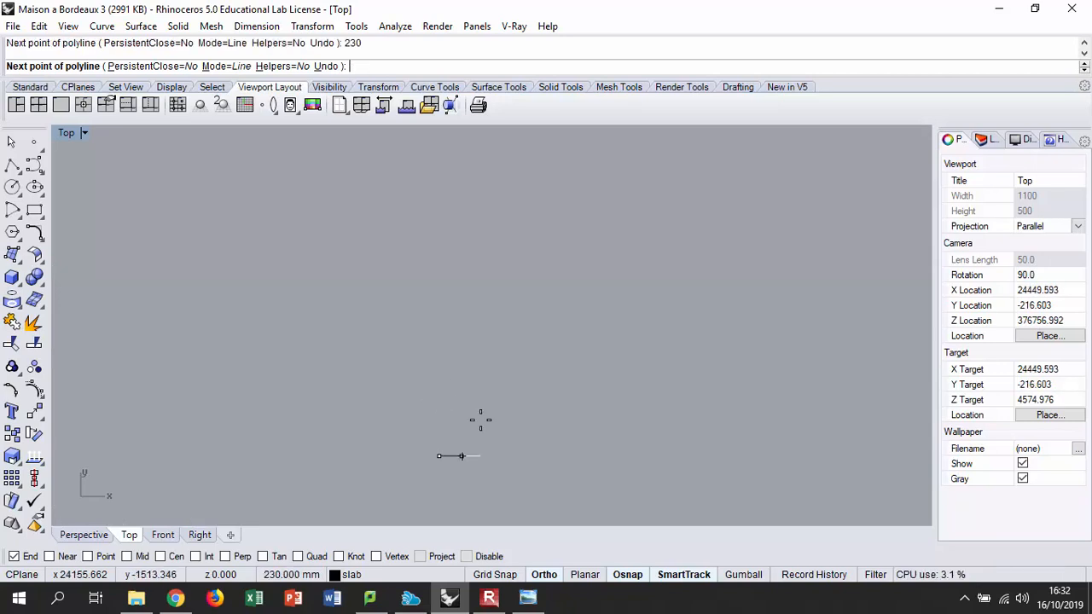
{"action": "left_click", "coordinate": [435, 416]}
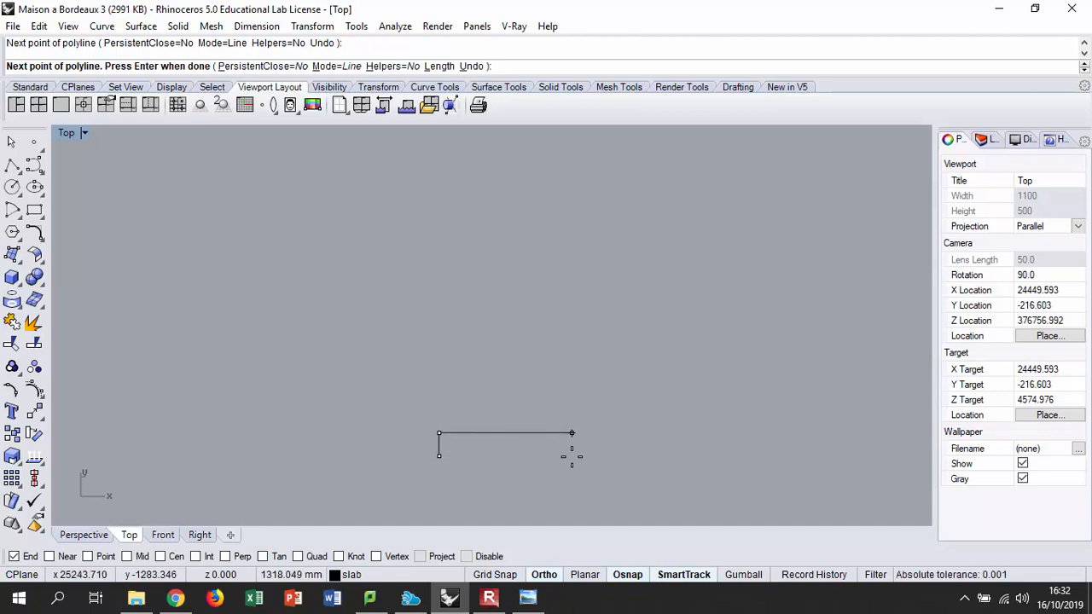
- Add a horizontal tread 250 mm long from the riser's upper end and finish the polyline
{"action": "scroll", "coordinate": [513, 443], "scroll_direction": "up", "scroll_amount": 1}
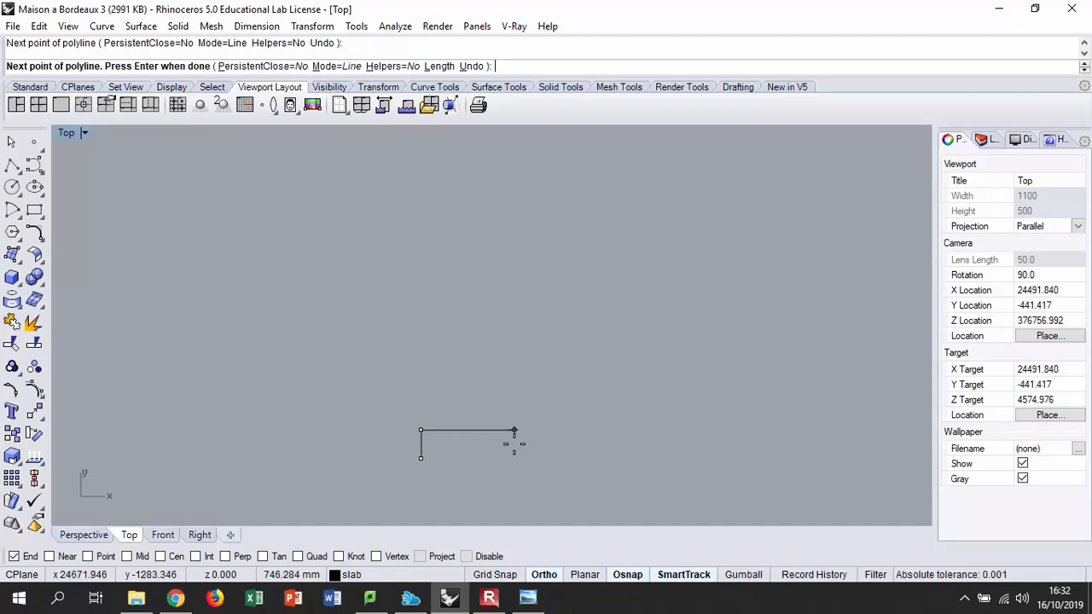
{"action": "type", "text": "250"}
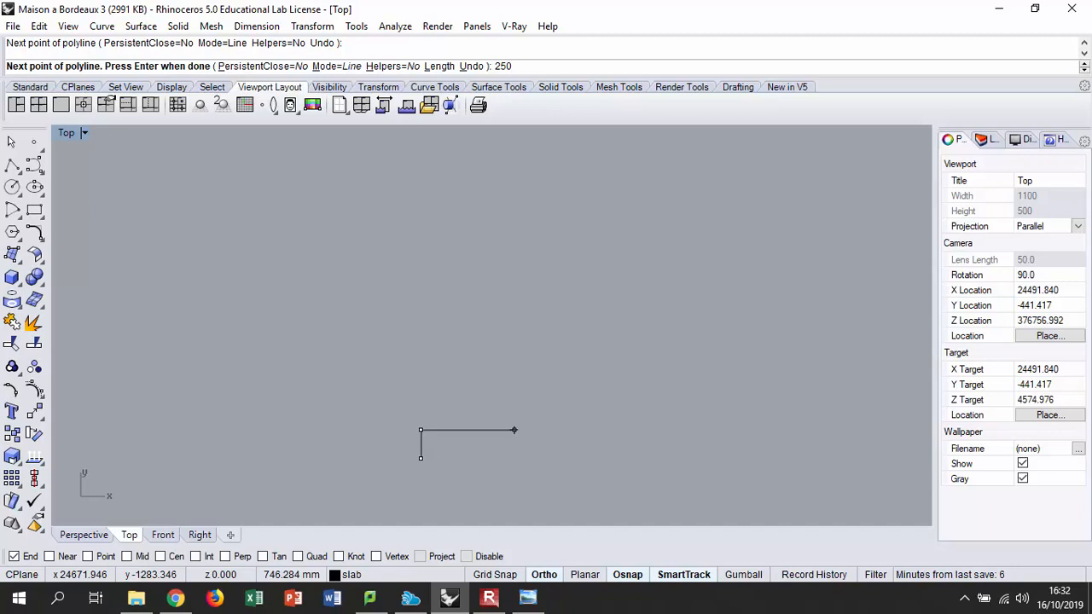
{"action": "key", "text": "Return"}
{"action": "scroll", "coordinate": [465, 435], "scroll_direction": "up", "scroll_amount": 1}
{"action": "left_click", "coordinate": [442, 427]}
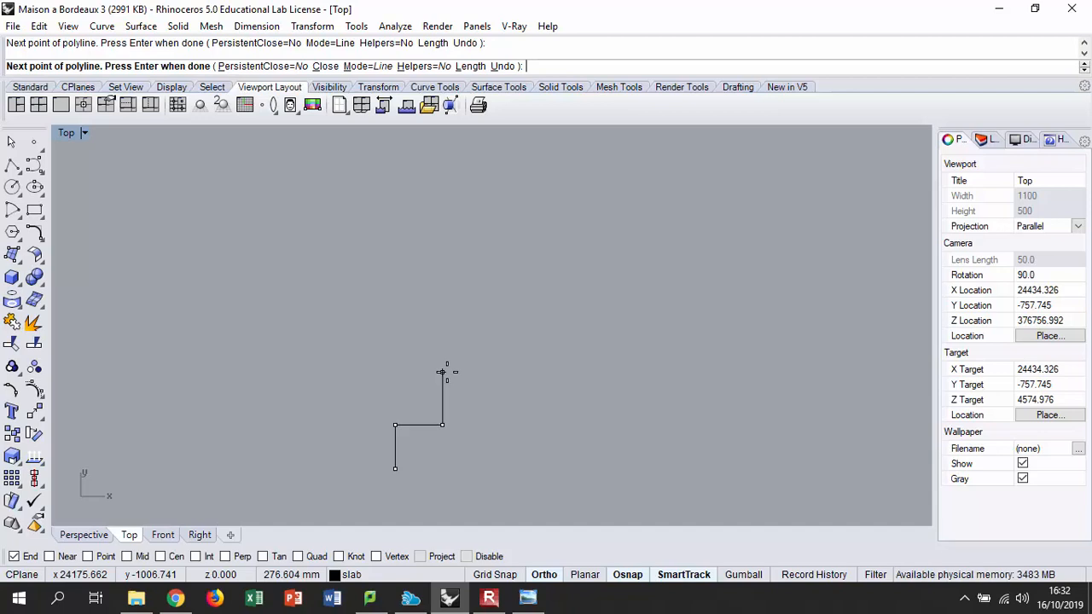
{"action": "scroll", "coordinate": [442, 389], "scroll_direction": "up", "scroll_amount": 1}
{"action": "key", "text": "Return"}
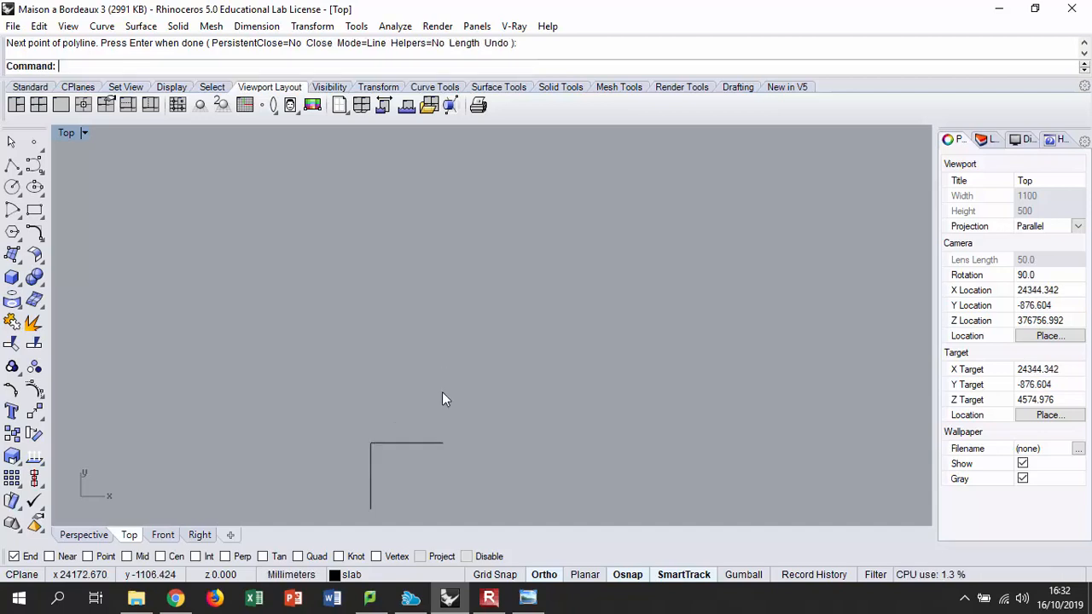
- Copy the riser-and-tread curve from the riser's base to the free end of its tread
{"action": "left_click_drag", "start_coordinate": [442, 394], "coordinate": [332, 473]}
{"action": "left_click", "coordinate": [331, 473]}
{"action": "left_click_drag", "start_coordinate": [402, 403], "coordinate": [336, 466]}
{"action": "left_click", "coordinate": [340, 464]}
{"action": "left_click_drag", "start_coordinate": [420, 421], "coordinate": [359, 469]}
{"action": "left_click", "coordinate": [392, 464]}
{"action": "left_click_drag", "start_coordinate": [408, 409], "coordinate": [347, 462]}
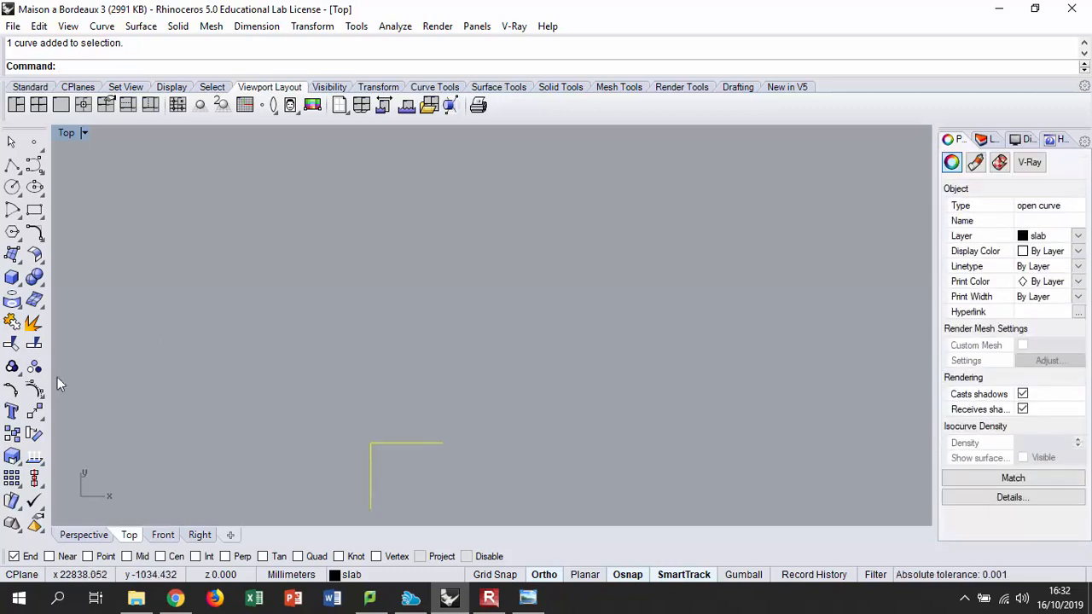
{"action": "left_click", "coordinate": [40, 439]}
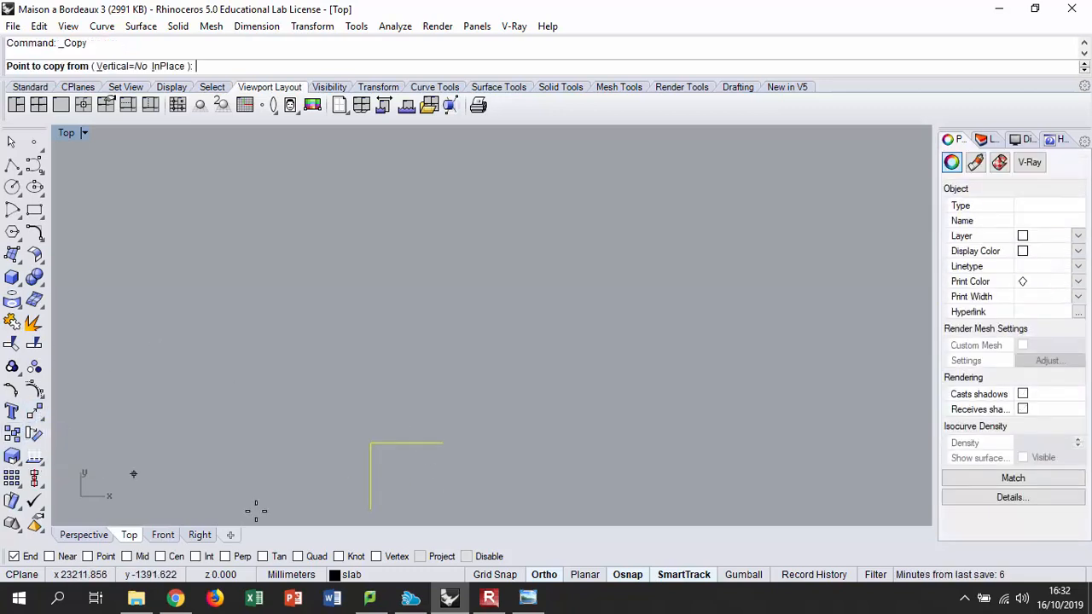
{"action": "left_click", "coordinate": [370, 509]}
{"action": "left_click", "coordinate": [442, 443]}
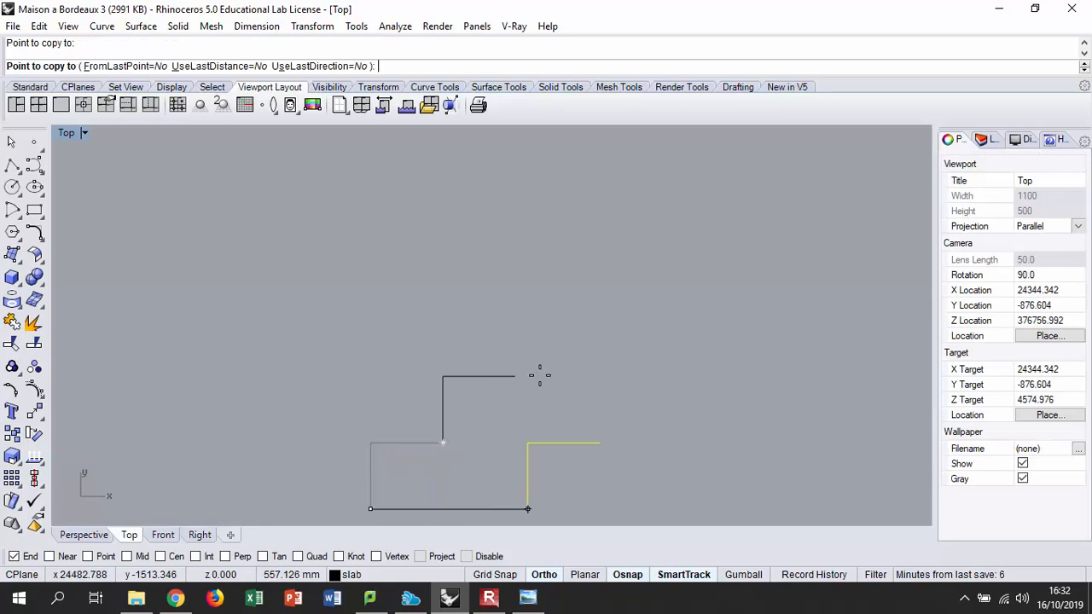
- Place nine more copies of the step end to end up the flight, making eleven steps in total
{"action": "left_click", "coordinate": [514, 376]}
{"action": "left_click", "coordinate": [586, 310]}
{"action": "left_click", "coordinate": [659, 243]}
{"action": "scroll", "coordinate": [463, 341], "scroll_direction": "down", "scroll_amount": 4}
{"action": "left_click", "coordinate": [640, 234]}
{"action": "scroll", "coordinate": [500, 344], "scroll_direction": "down", "scroll_amount": 4}
{"action": "scroll", "coordinate": [647, 218], "scroll_direction": "up", "scroll_amount": 2}
{"action": "left_click", "coordinate": [623, 242]}
{"action": "left_click", "coordinate": [658, 213]}
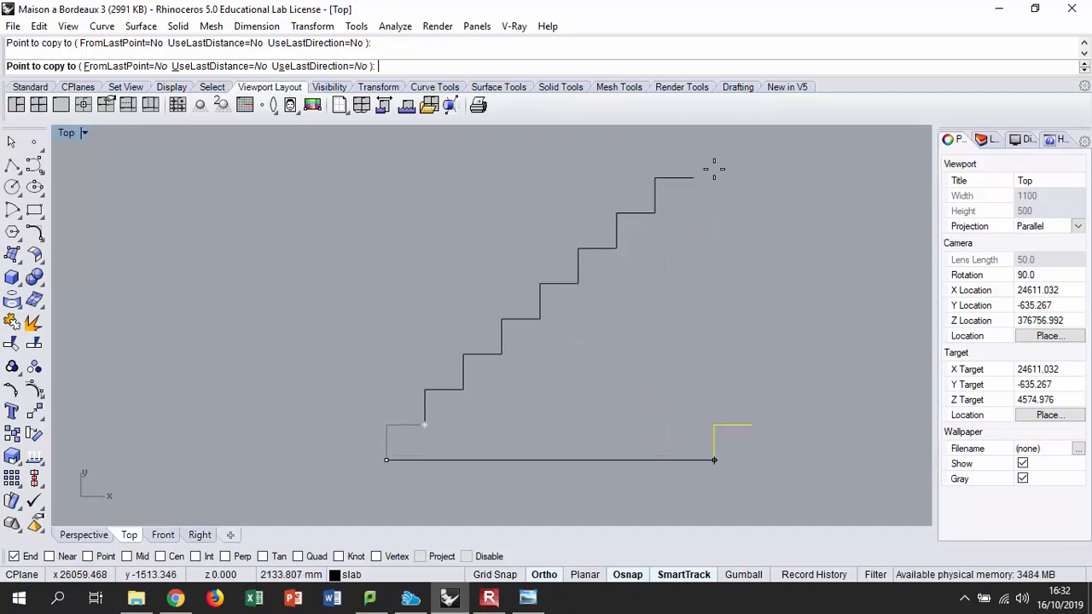
{"action": "left_click", "coordinate": [701, 177]}
{"action": "scroll", "coordinate": [695, 201], "scroll_direction": "down", "scroll_amount": 2}
{"action": "left_click", "coordinate": [705, 167]}
{"action": "scroll", "coordinate": [400, 376], "scroll_direction": "down", "scroll_amount": 4}
{"action": "scroll", "coordinate": [641, 203], "scroll_direction": "up", "scroll_amount": 4}
{"action": "left_click", "coordinate": [611, 229]}
{"action": "key", "text": "Return"}
{"action": "scroll", "coordinate": [522, 271], "scroll_direction": "down", "scroll_amount": 2}
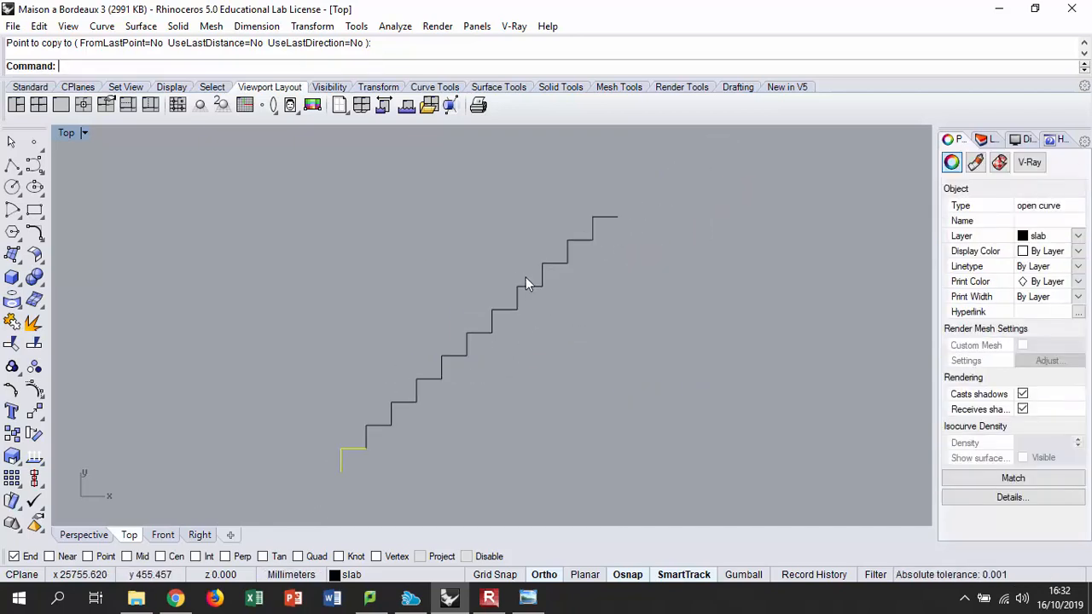
{"action": "scroll", "coordinate": [359, 462], "scroll_direction": "up", "scroll_amount": 1}
{"action": "key", "text": "Escape"}
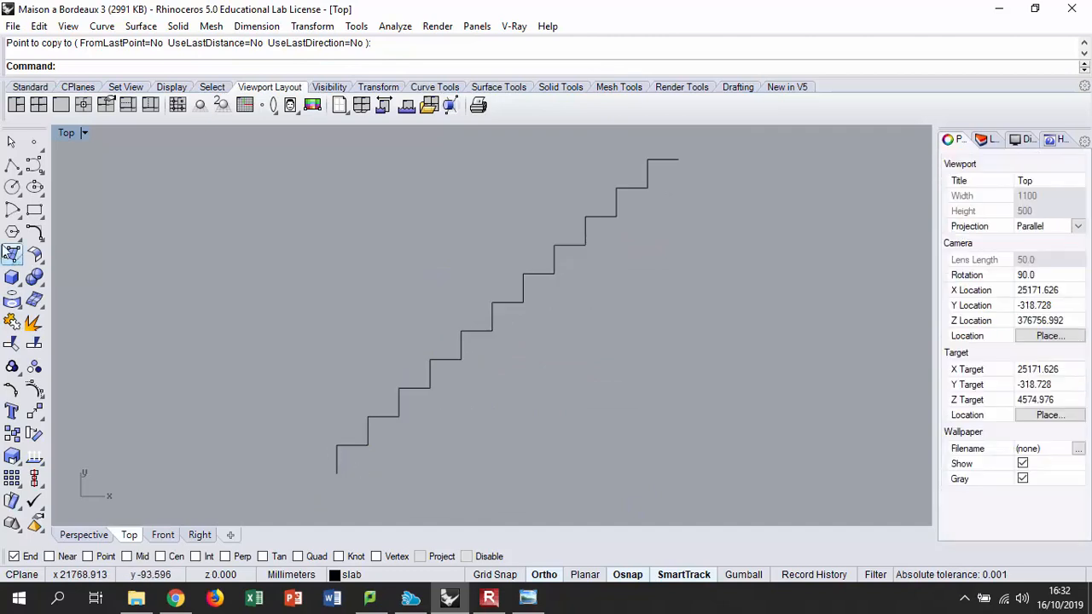
{"action": "left_click", "coordinate": [12, 164]}
{"action": "left_click", "coordinate": [337, 473]}
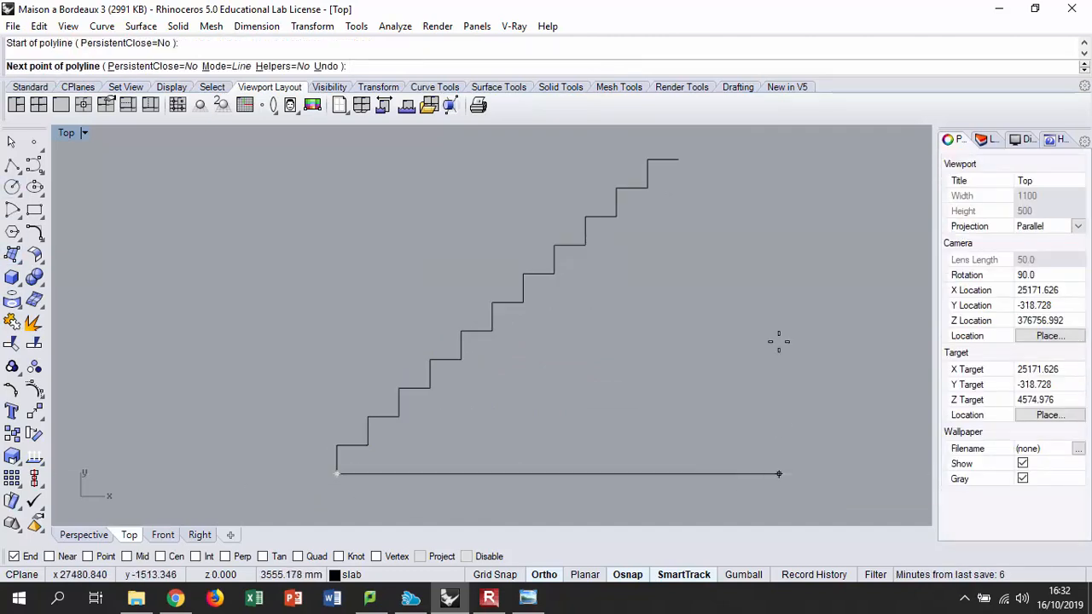
{"action": "mouse_move", "coordinate": [679, 160]}
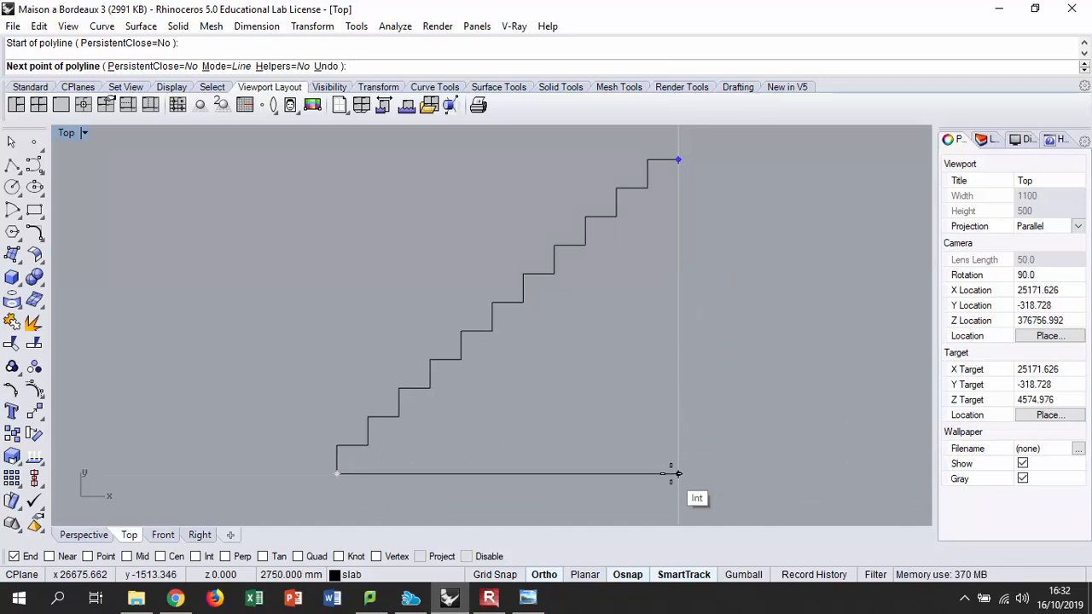
{"action": "key", "text": "Escape"}
{"action": "scroll", "coordinate": [571, 441], "scroll_direction": "down", "scroll_amount": 1}
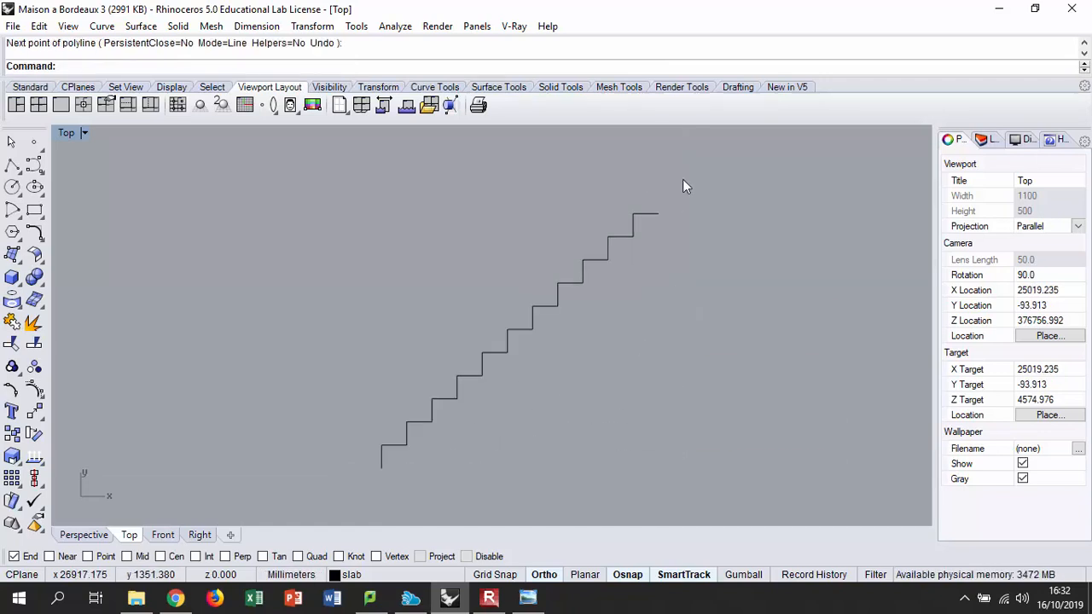
- Copy the top two steps end to end up the flight twice, adding four more steps
{"action": "left_click_drag", "start_coordinate": [697, 199], "coordinate": [597, 251]}
{"action": "scroll", "coordinate": [692, 232], "scroll_direction": "up", "scroll_amount": 3}
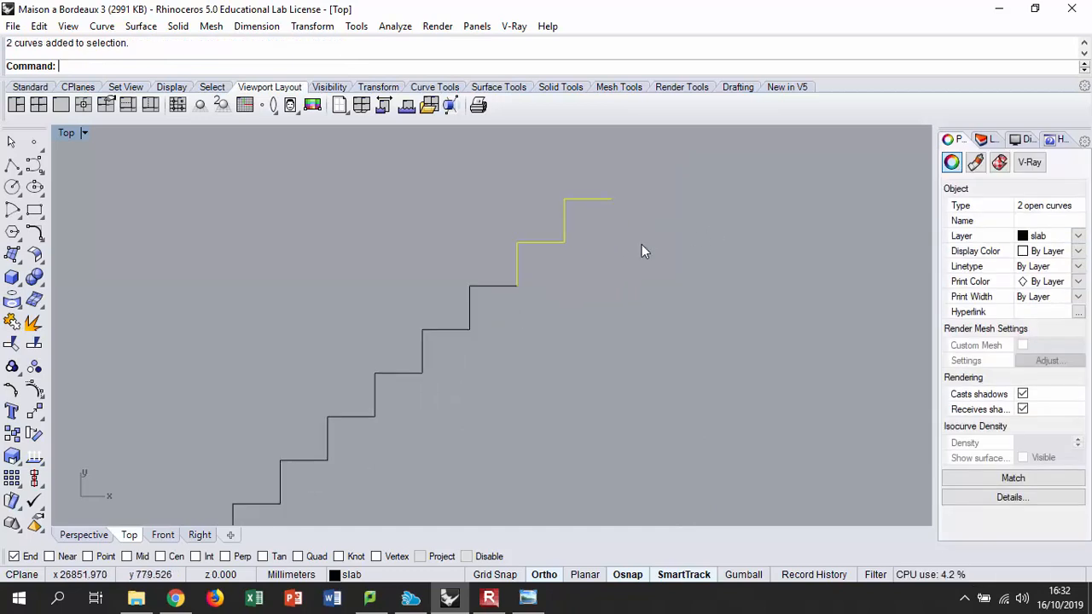
{"action": "left_click", "coordinate": [13, 434]}
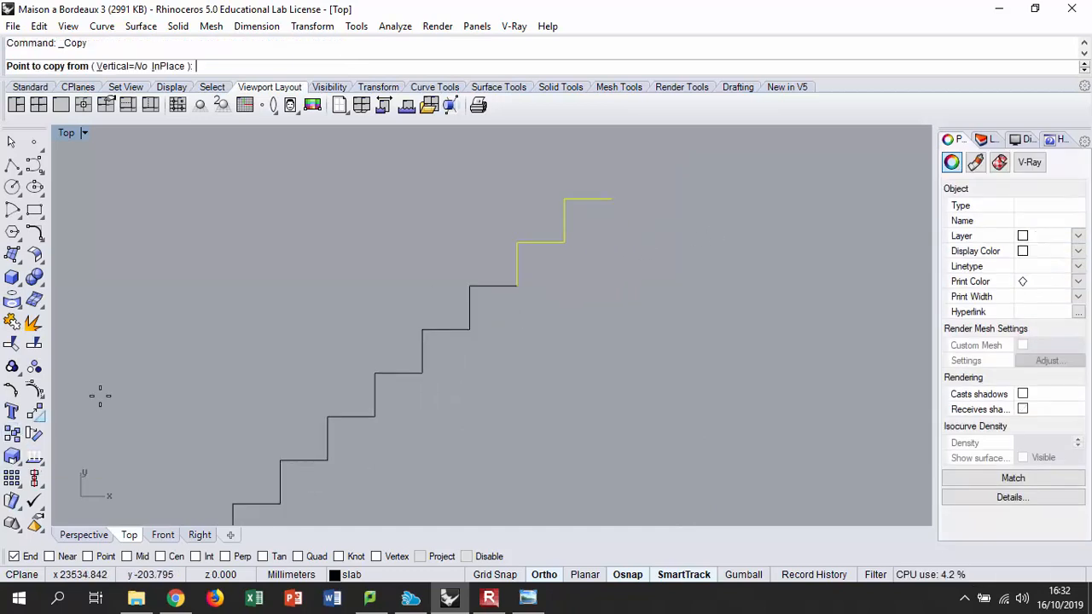
{"action": "left_click", "coordinate": [515, 285]}
{"action": "left_click", "coordinate": [612, 198]}
{"action": "scroll", "coordinate": [580, 253], "scroll_direction": "down", "scroll_amount": 1}
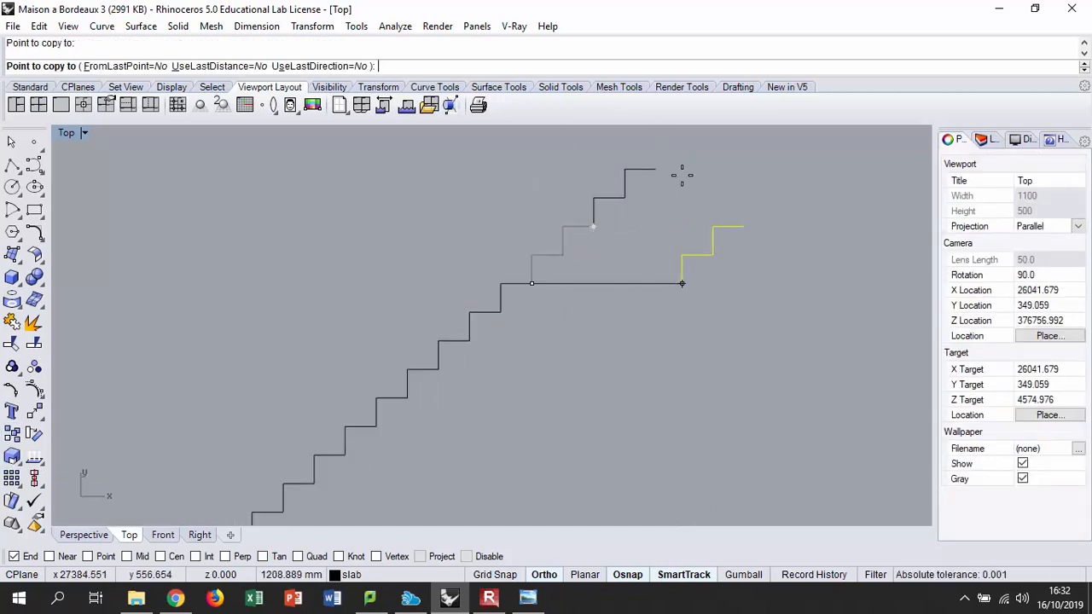
{"action": "left_click", "coordinate": [663, 171]}
{"action": "key", "text": "Return"}
{"action": "scroll", "coordinate": [565, 289], "scroll_direction": "down", "scroll_amount": 2}
{"action": "key", "text": "Escape"}
- Check the flight's total height with a temporary vertical line from the top tread's free end down to base level
{"action": "left_click", "coordinate": [12, 165]}
{"action": "left_click", "coordinate": [661, 179]}
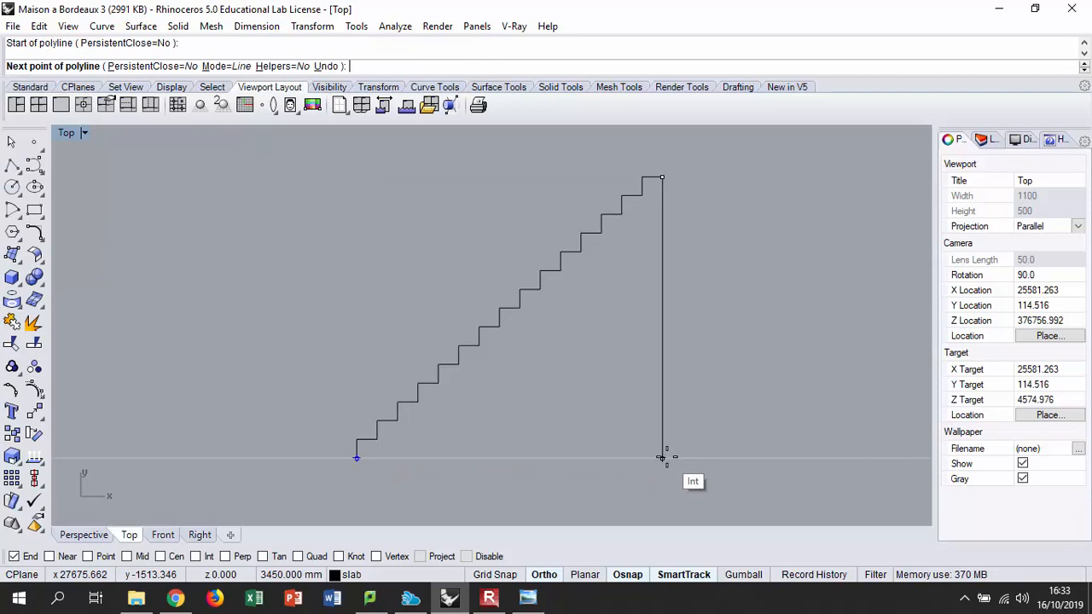
{"action": "key", "text": "Escape"}
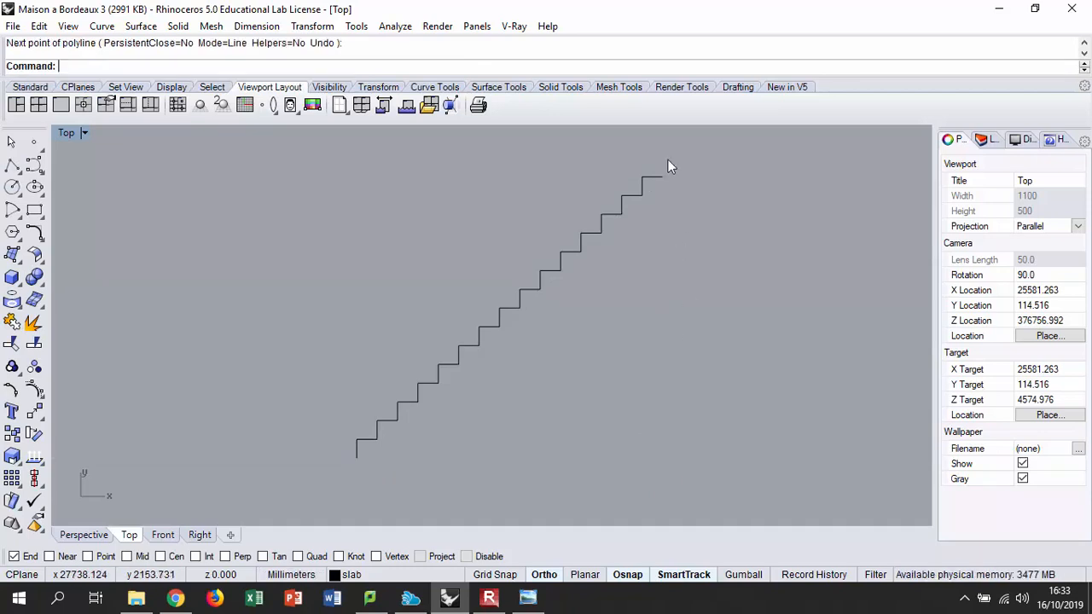
- Delete the topmost step of the flight
{"action": "left_click", "coordinate": [640, 183]}
{"action": "key", "text": "Delete"}
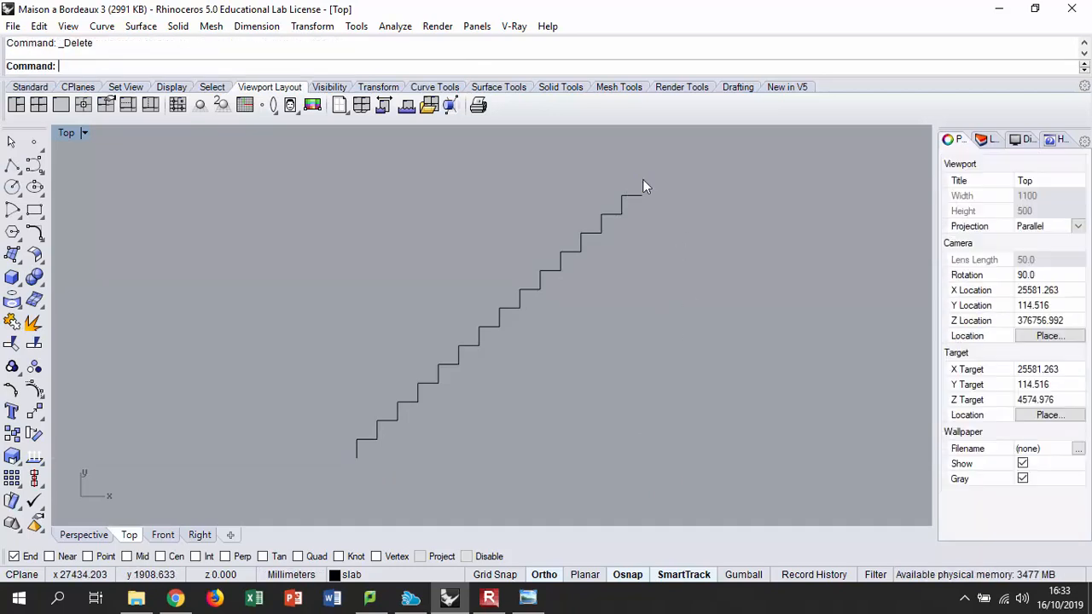
{"action": "scroll", "coordinate": [619, 208], "scroll_direction": "up", "scroll_amount": 2}
{"action": "scroll", "coordinate": [605, 207], "scroll_direction": "down", "scroll_amount": 1}
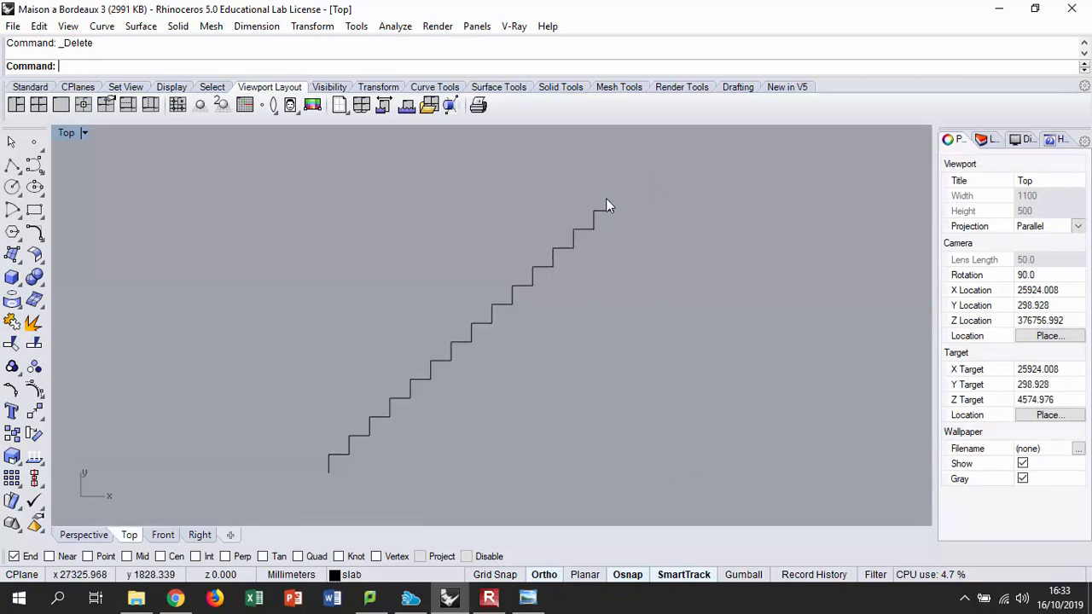
{"action": "left_click_drag", "start_coordinate": [607, 202], "coordinate": [584, 240]}
{"action": "left_click", "coordinate": [643, 202]}
{"action": "left_click_drag", "start_coordinate": [636, 196], "coordinate": [301, 483]}
{"action": "left_click", "coordinate": [405, 415]}
{"action": "scroll", "coordinate": [406, 415], "scroll_direction": "up", "scroll_amount": 1}
{"action": "left_click", "coordinate": [33, 162]}
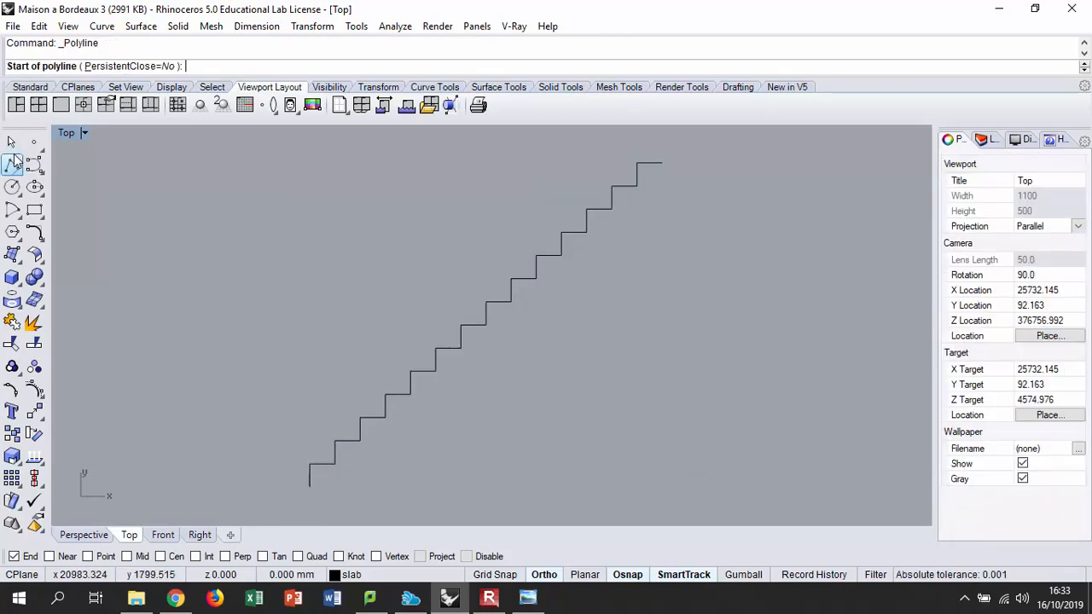
{"action": "left_click", "coordinate": [663, 163]}
{"action": "left_click", "coordinate": [310, 486]}
{"action": "key", "text": "Escape"}
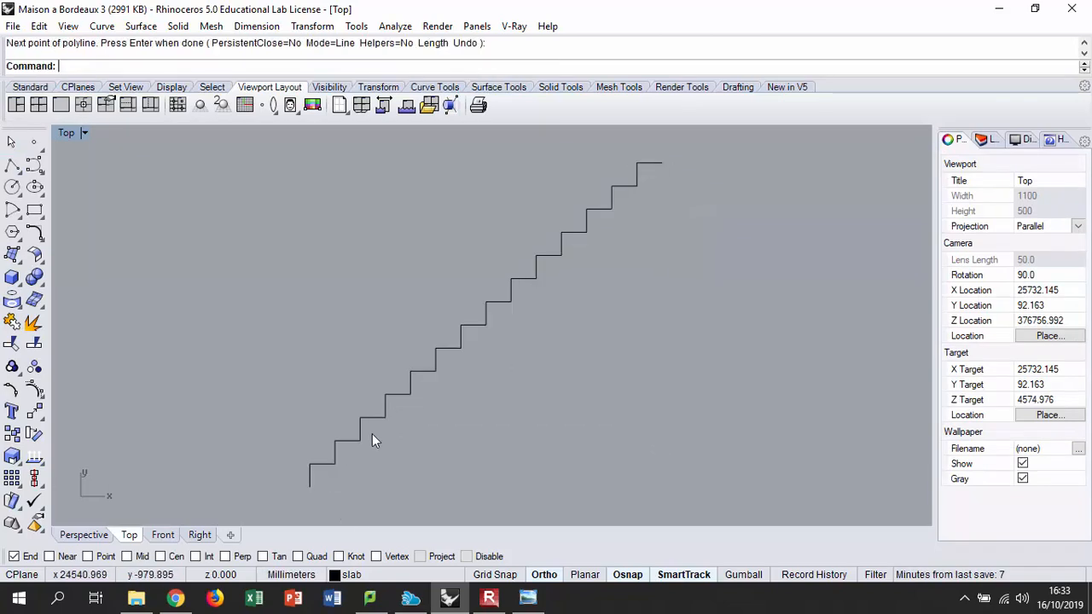
- Draw a straight diagonal line from the base of the first riser to the free end of the top tread
{"action": "left_click", "coordinate": [12, 166]}
{"action": "left_click", "coordinate": [309, 487]}
{"action": "left_click", "coordinate": [660, 162]}
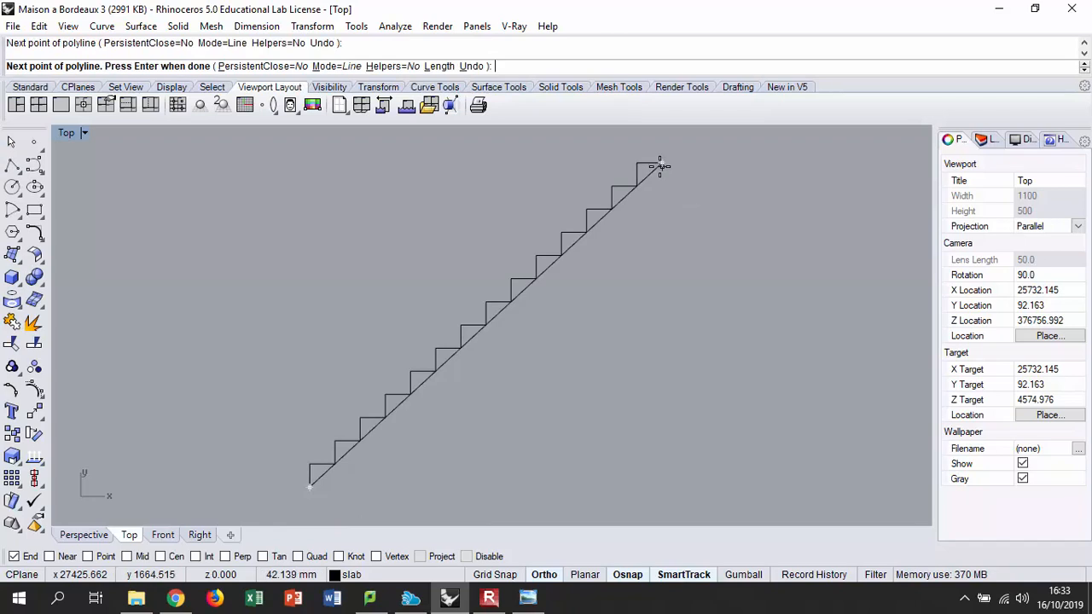
{"action": "key", "text": "Return"}
- Try to offset the diagonal line 20 mm toward the underside of the flight
{"action": "scroll", "coordinate": [510, 311], "scroll_direction": "up", "scroll_amount": 3}
{"action": "left_click", "coordinate": [509, 308]}
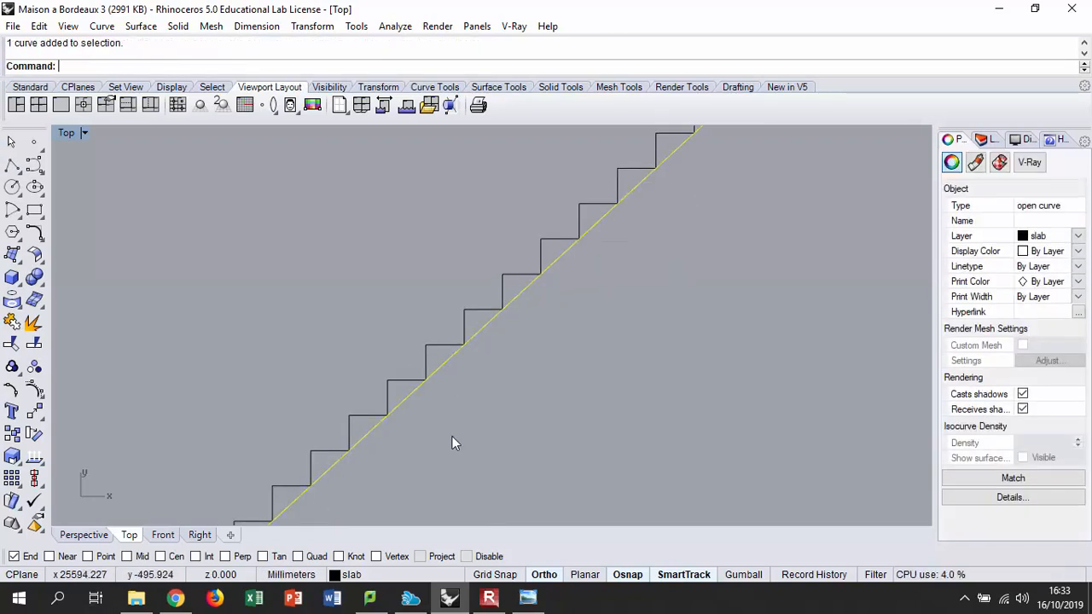
{"action": "type", "text": "Off"}
{"action": "key", "text": "Return"}
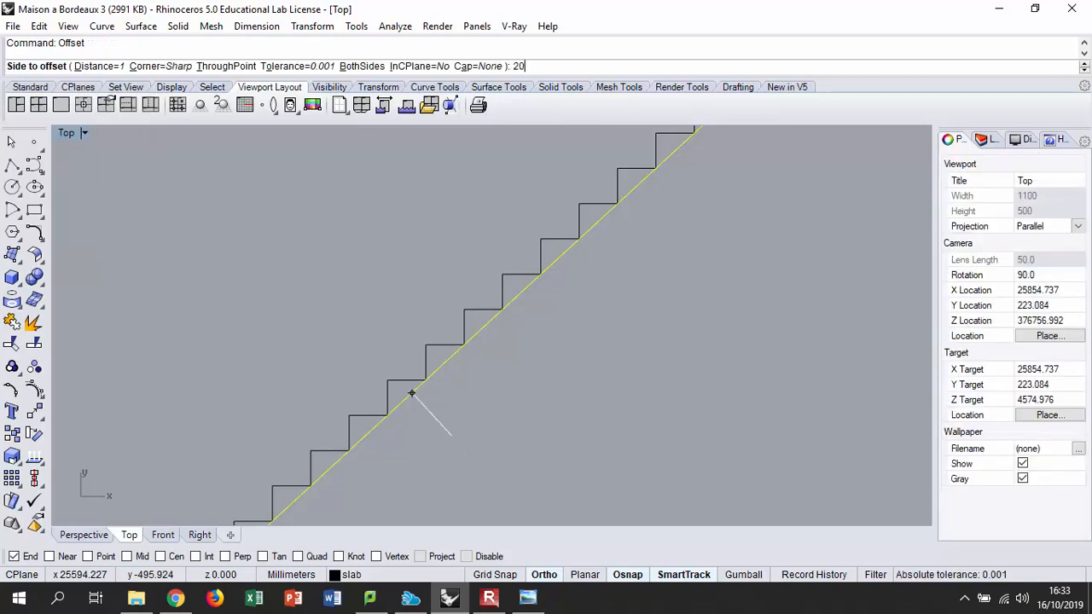
{"action": "type", "text": "20"}
{"action": "key", "text": "Return"}
{"action": "left_click", "coordinate": [451, 435]}
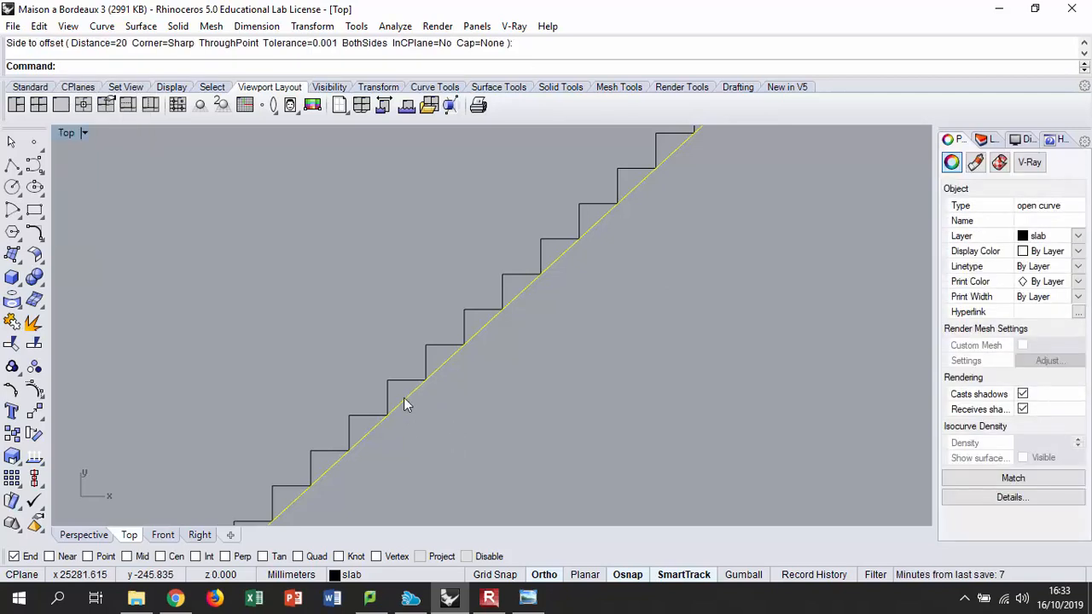
{"action": "type", "text": "200"}
{"action": "key", "text": "Return"}
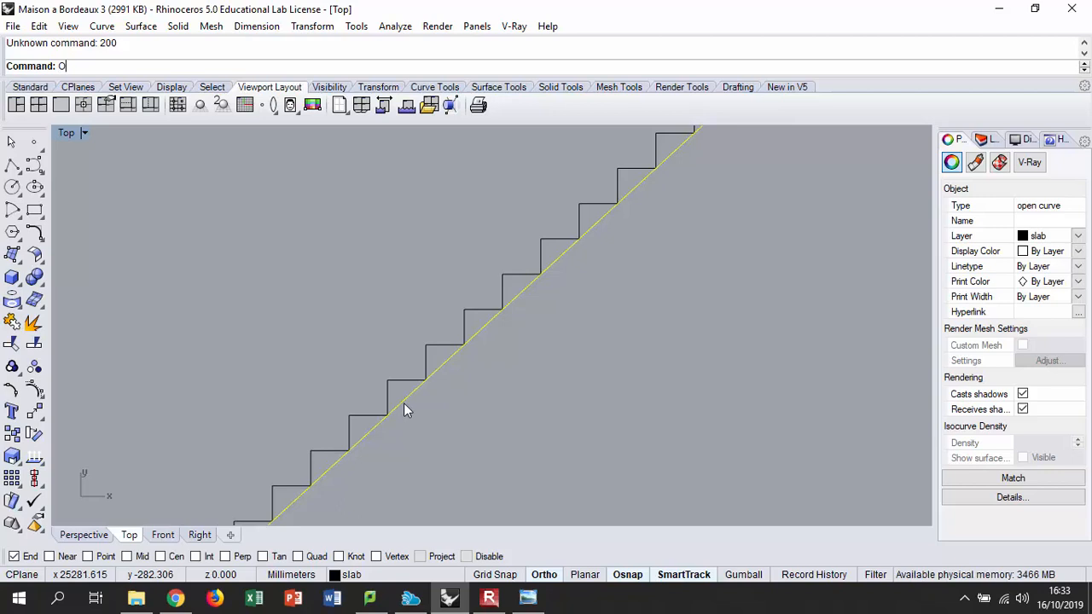
- Try a 200 mm offset of the diagonal line below the flight and delete the offset curve
{"action": "key", "text": "Return"}
{"action": "type", "text": "200"}
{"action": "key", "text": "Return"}
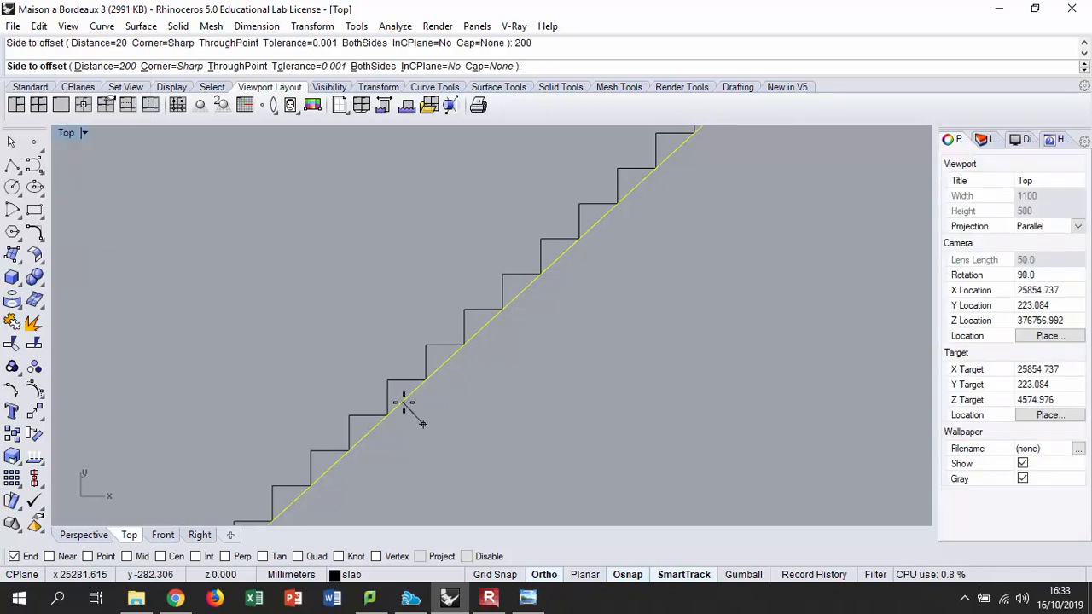
{"action": "left_click", "coordinate": [421, 424]}
{"action": "key", "text": "Escape"}
{"action": "scroll", "coordinate": [477, 397], "scroll_direction": "down", "scroll_amount": 5}
{"action": "scroll", "coordinate": [350, 456], "scroll_direction": "up", "scroll_amount": 5}
{"action": "left_click", "coordinate": [413, 454]}
{"action": "key", "text": "Delete"}
- Offset the diagonal line 150 mm below the flight and delete the original diagonal
{"action": "left_click", "coordinate": [341, 458]}
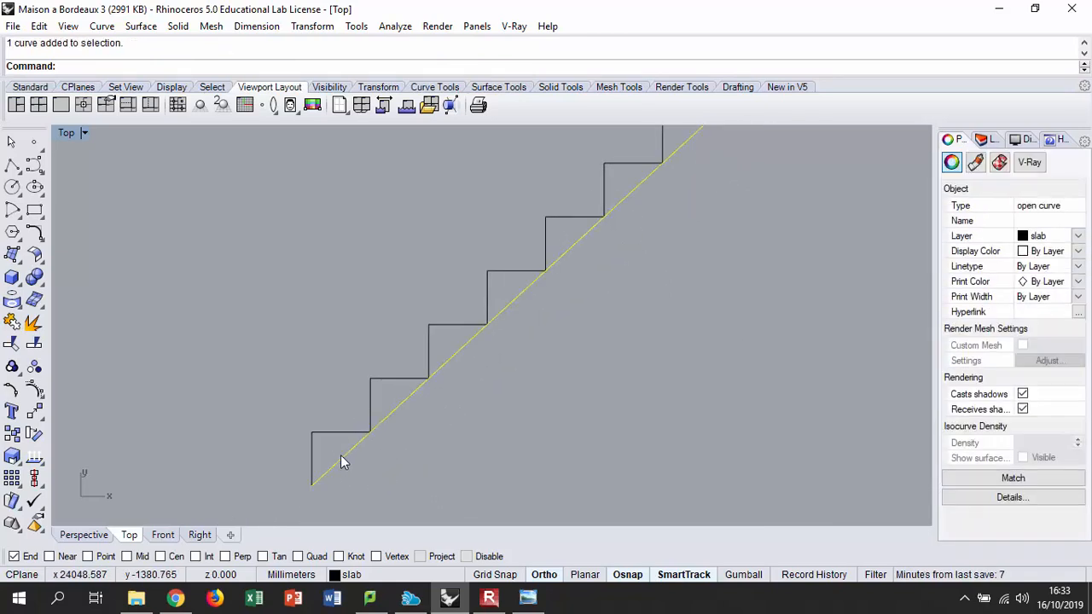
{"action": "key", "text": "Return"}
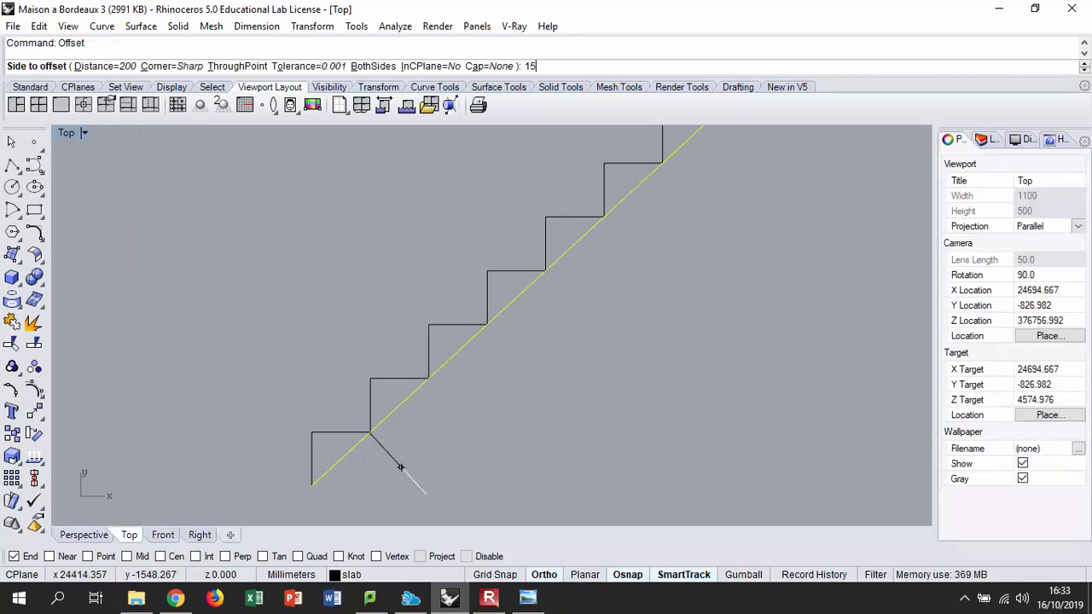
{"action": "type", "text": "150"}
{"action": "key", "text": "Return"}
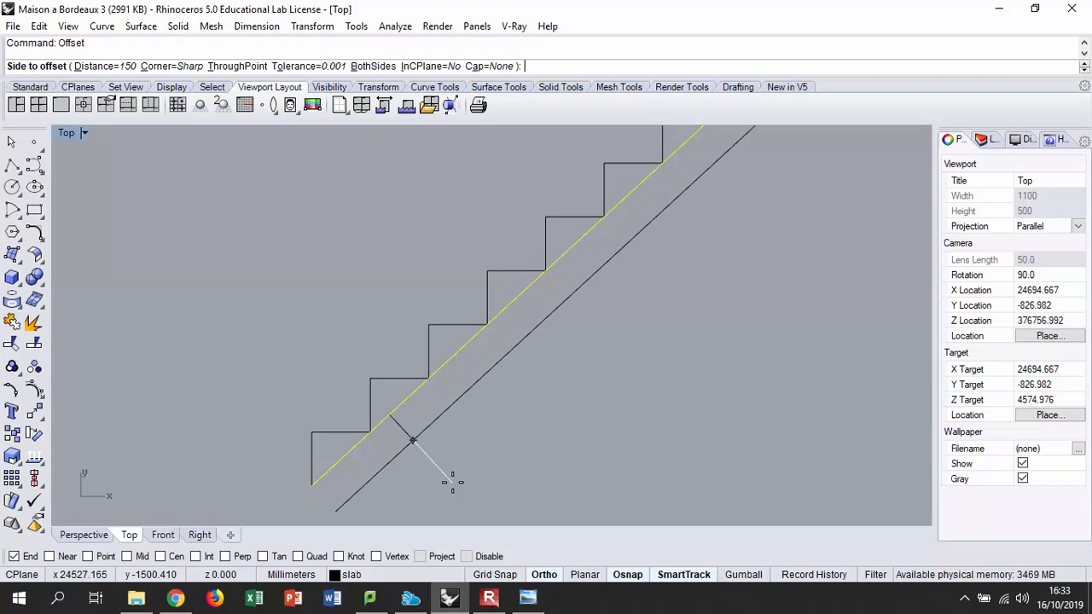
{"action": "left_click", "coordinate": [452, 483]}
{"action": "left_click", "coordinate": [390, 412]}
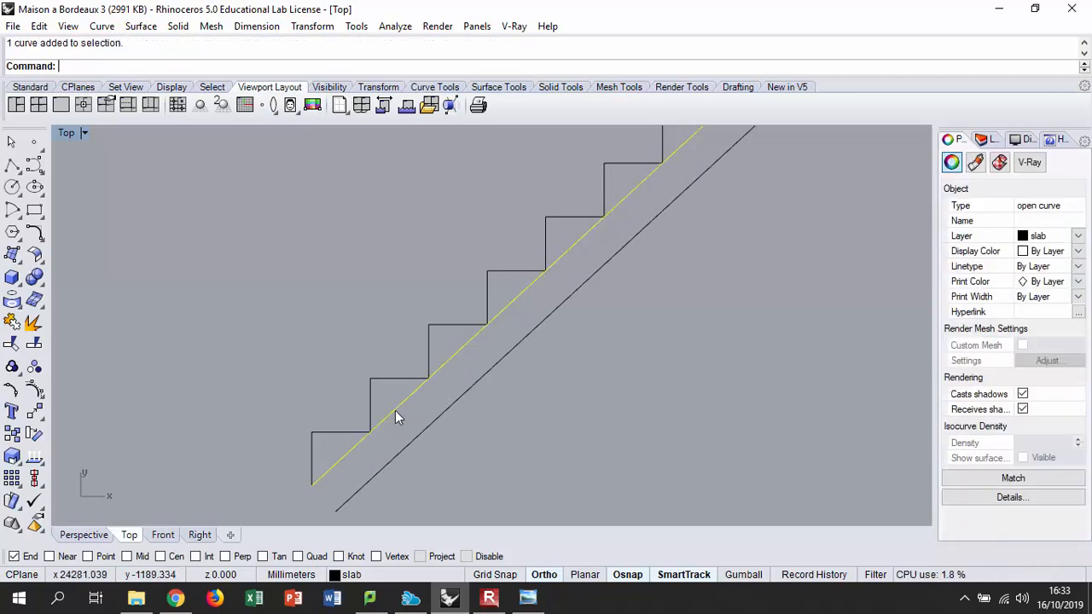
{"action": "key", "text": "Delete"}
- Draw a horizontal line from the base of the first riser to its intersection with the offset diagonal, using intersection snapping
{"action": "scroll", "coordinate": [328, 418], "scroll_direction": "up", "scroll_amount": 3}
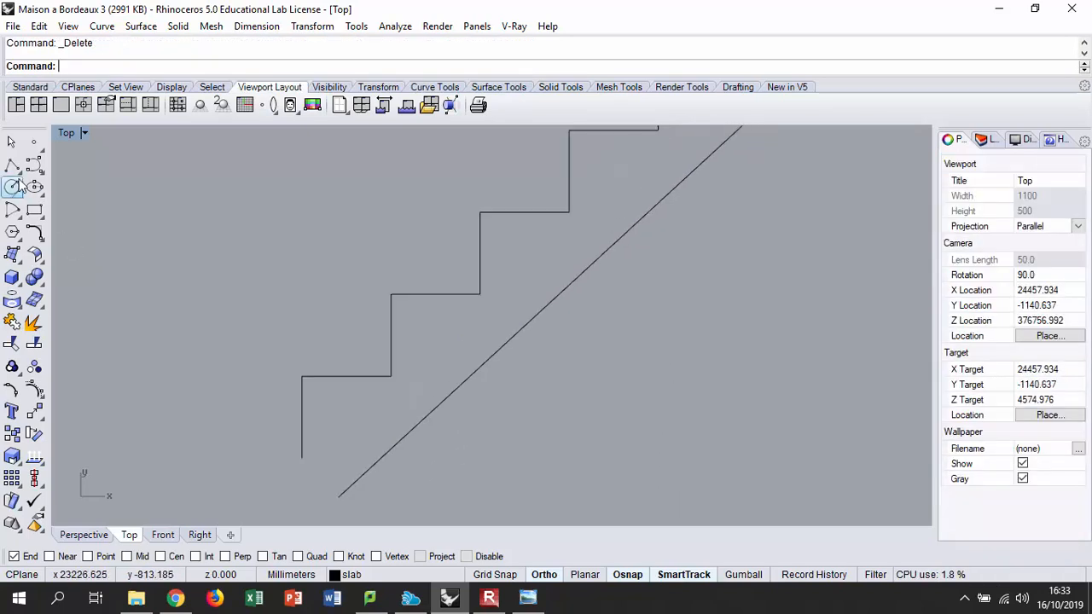
{"action": "left_click", "coordinate": [12, 165]}
{"action": "left_click", "coordinate": [301, 458]}
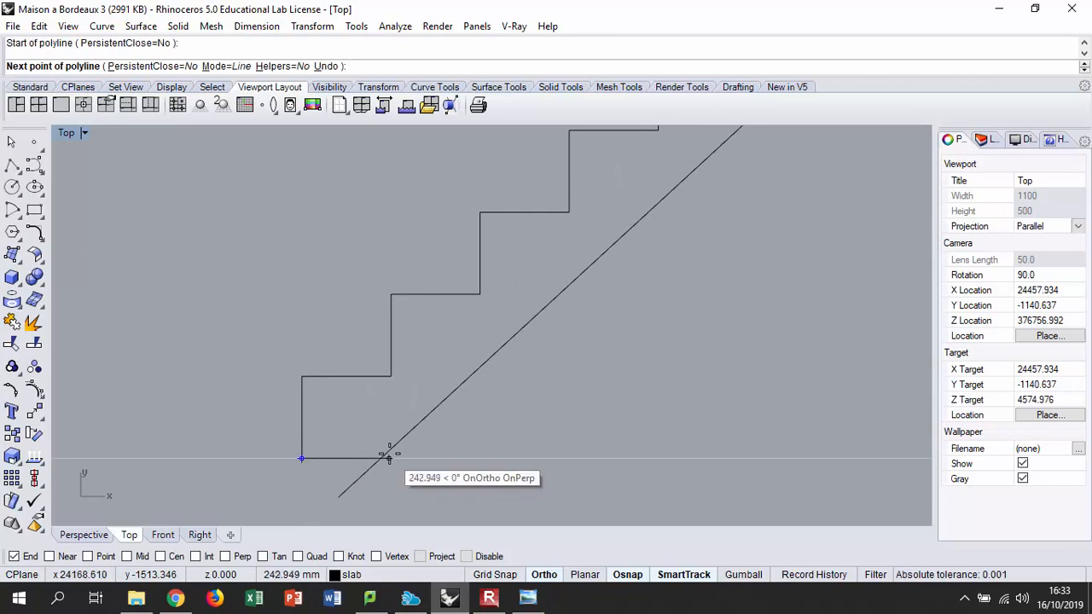
{"action": "scroll", "coordinate": [377, 457], "scroll_direction": "up", "scroll_amount": 2}
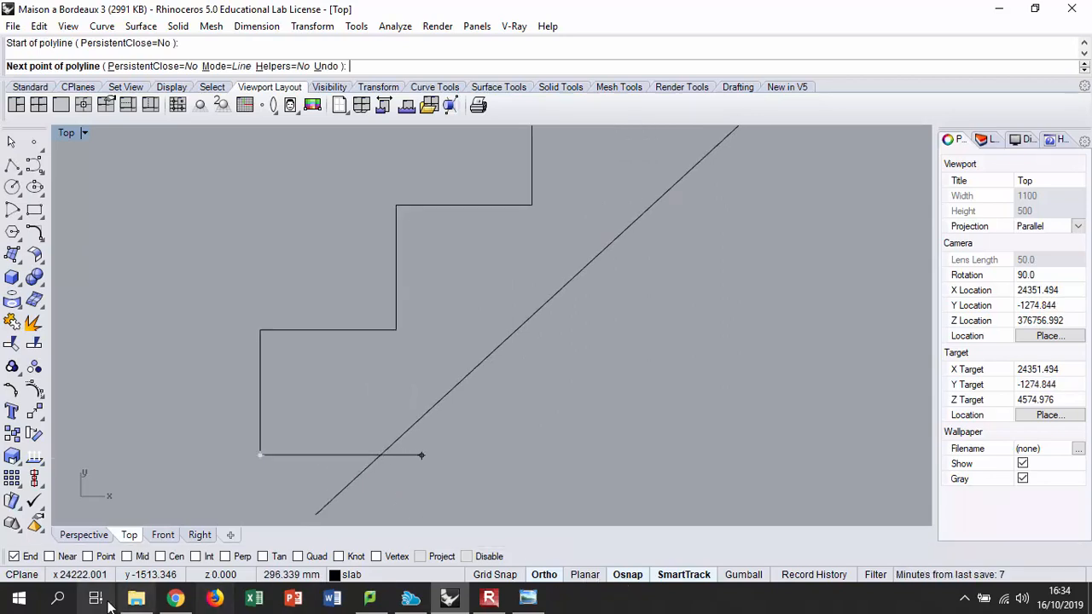
{"action": "left_click", "coordinate": [203, 559]}
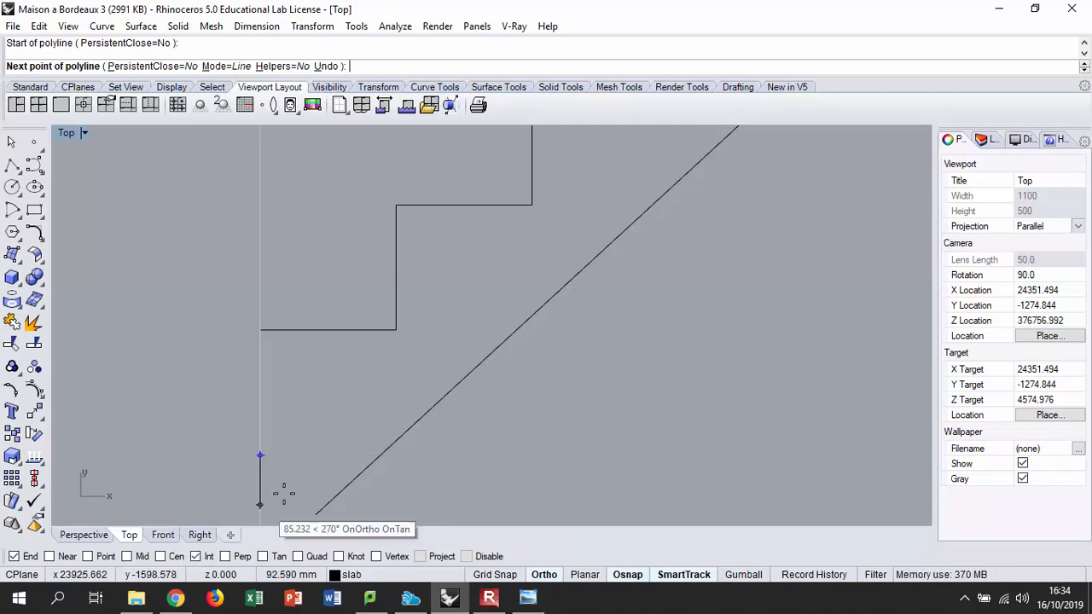
{"action": "left_click", "coordinate": [379, 456]}
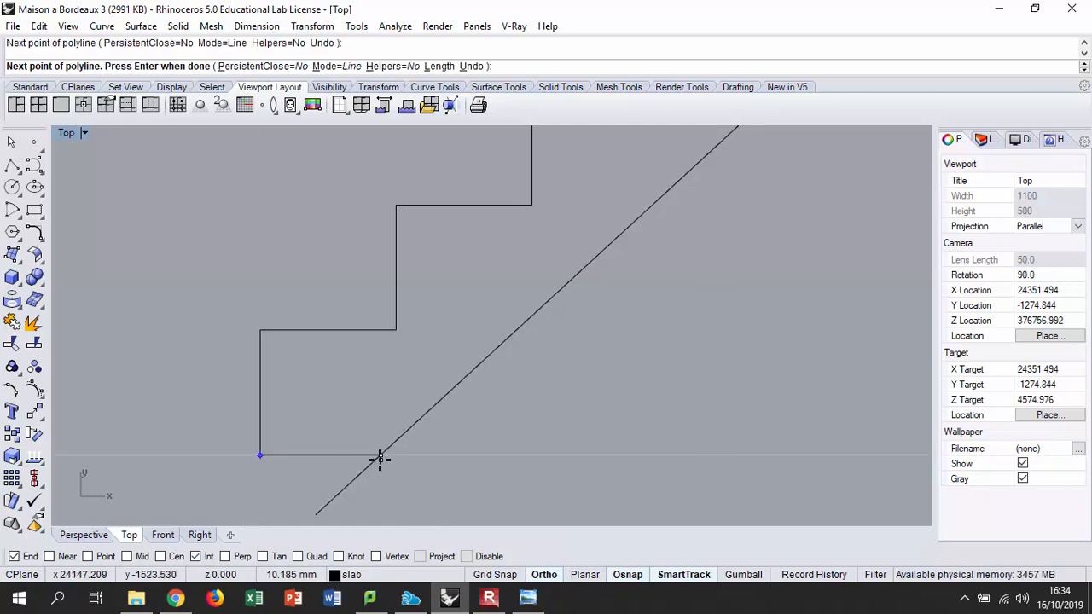
{"action": "key", "text": "Return"}
- Trim the lower end of the offset diagonal that extends past the horizontal base line
{"action": "scroll", "coordinate": [371, 418], "scroll_direction": "down", "scroll_amount": 2}
{"action": "left_click_drag", "start_coordinate": [450, 432], "coordinate": [351, 464]}
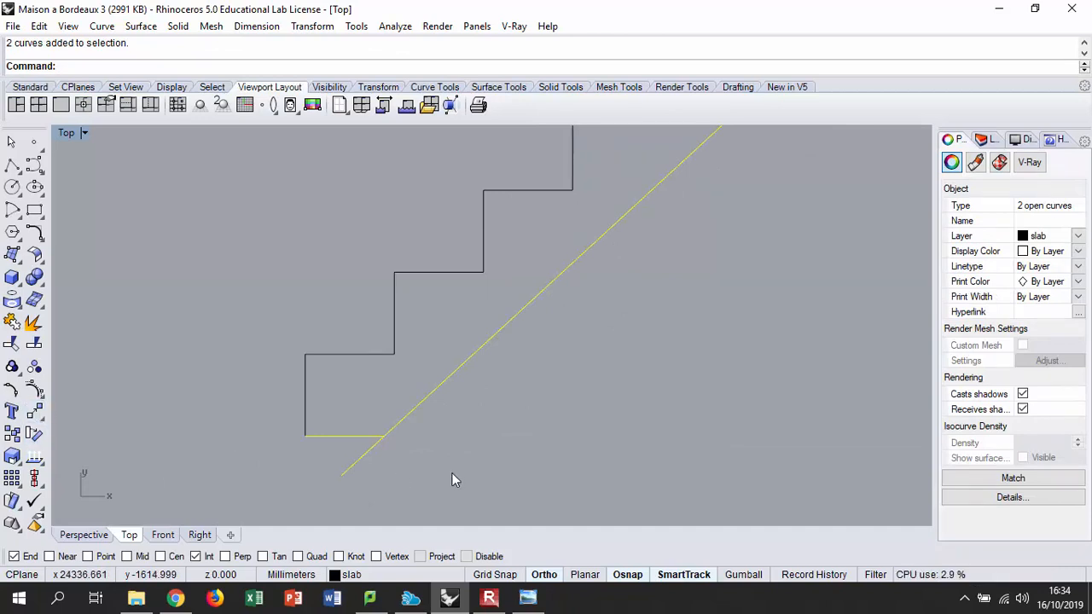
{"action": "type", "text": "Tri"}
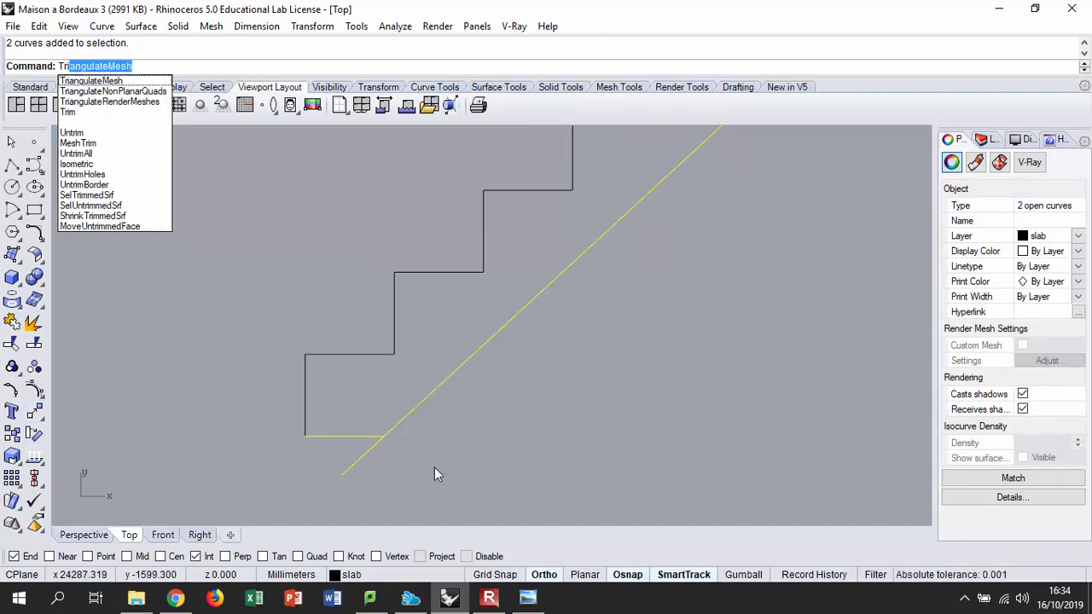
{"action": "type", "text": "m"}
{"action": "key", "text": "Return"}
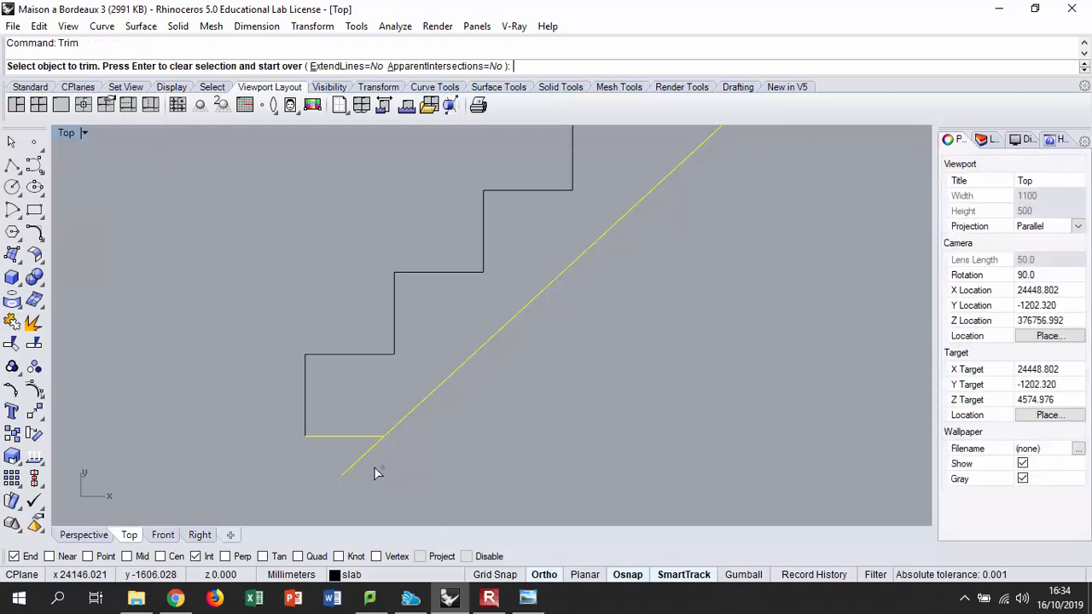
{"action": "left_click", "coordinate": [359, 461]}
{"action": "key", "text": "Return"}
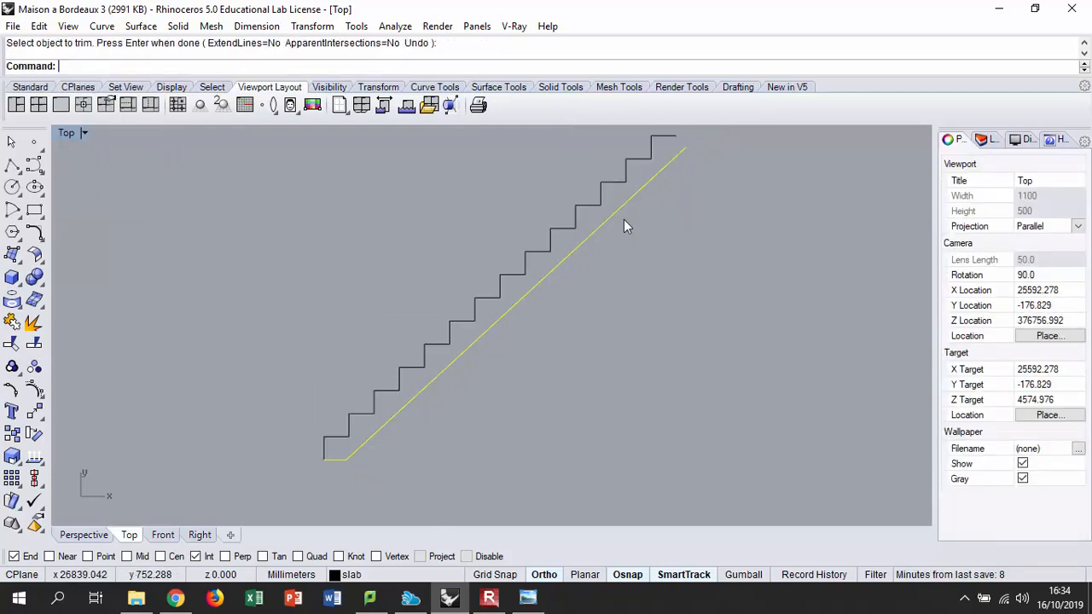
{"action": "scroll", "coordinate": [580, 256], "scroll_direction": "up", "scroll_amount": 5}
{"action": "scroll", "coordinate": [588, 243], "scroll_direction": "up", "scroll_amount": 3}
{"action": "left_click", "coordinate": [214, 239]}
{"action": "left_click", "coordinate": [17, 170]}
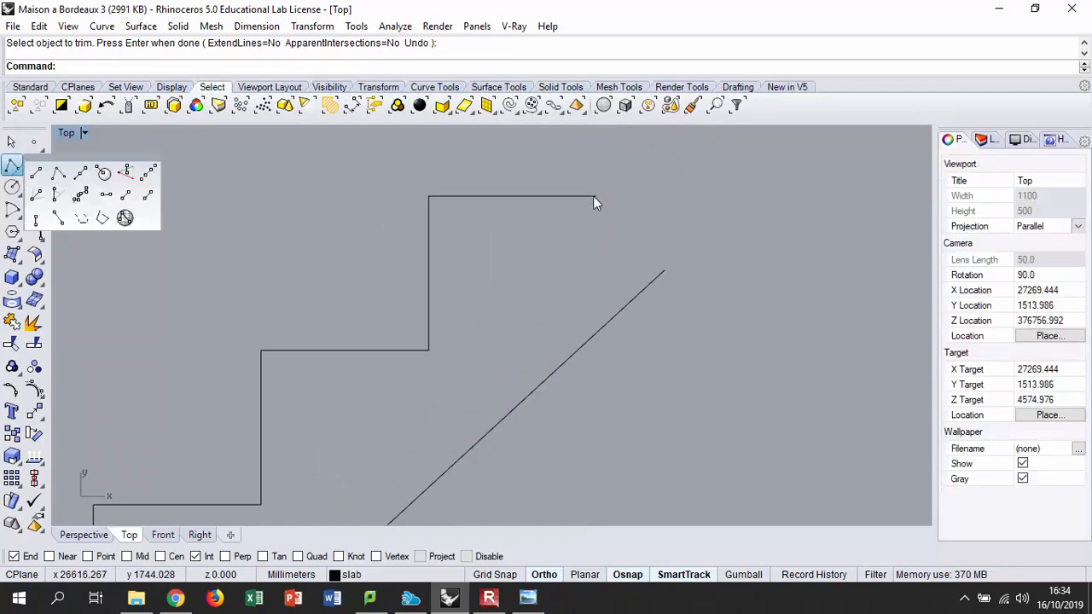
{"action": "left_click", "coordinate": [36, 195]}
{"action": "left_click", "coordinate": [663, 271]}
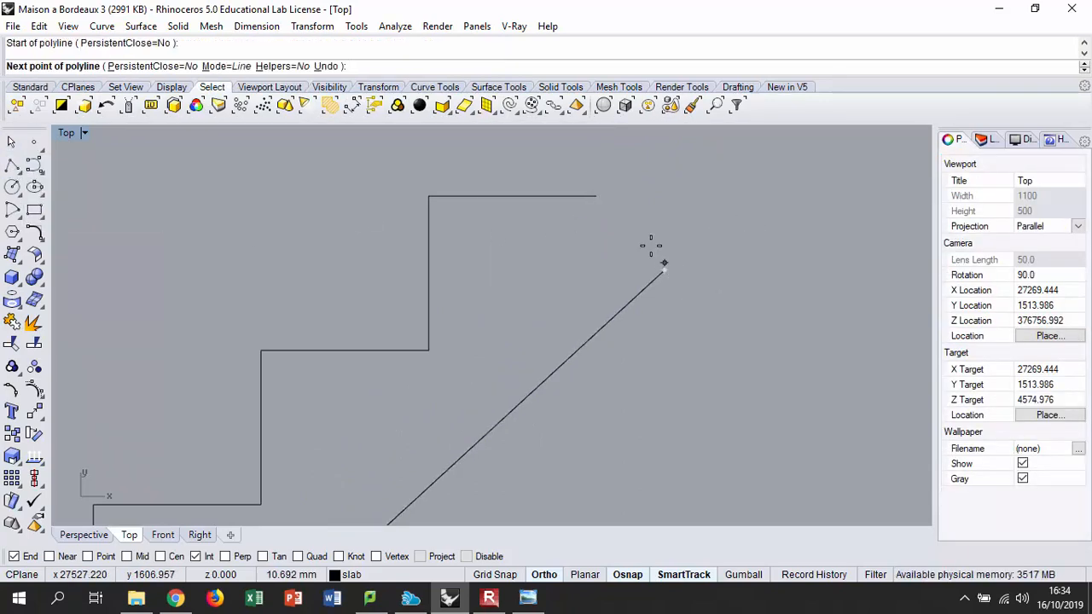
{"action": "key", "text": "Escape"}
{"action": "right_click", "coordinate": [599, 198]}
{"action": "left_click", "coordinate": [596, 196]}
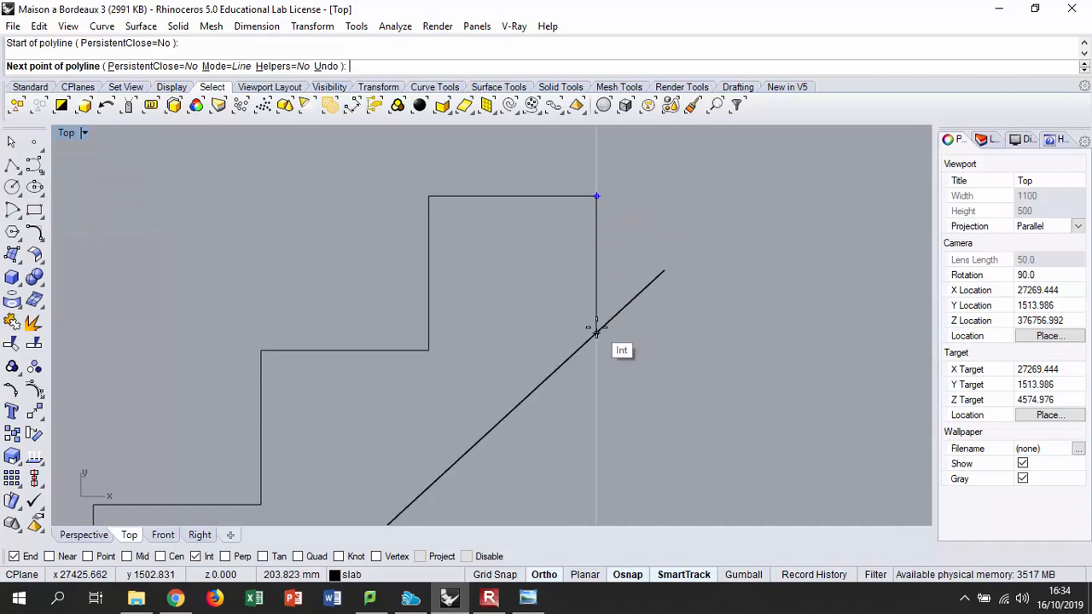
{"action": "key", "text": "Escape"}
{"action": "right_click", "coordinate": [609, 202]}
{"action": "left_click", "coordinate": [664, 271]}
{"action": "left_click", "coordinate": [665, 196]}
{"action": "key", "text": "Escape"}
- Close the upper end with a polyline running horizontally from the top tread's free end and vertically down to the offset diagonal's end
{"action": "scroll", "coordinate": [642, 245], "scroll_direction": "down", "scroll_amount": 2}
{"action": "scroll", "coordinate": [642, 245], "scroll_direction": "up", "scroll_amount": 2}
{"action": "right_click", "coordinate": [585, 197]}
{"action": "left_click", "coordinate": [577, 198]}
{"action": "mouse_move", "coordinate": [661, 290]}
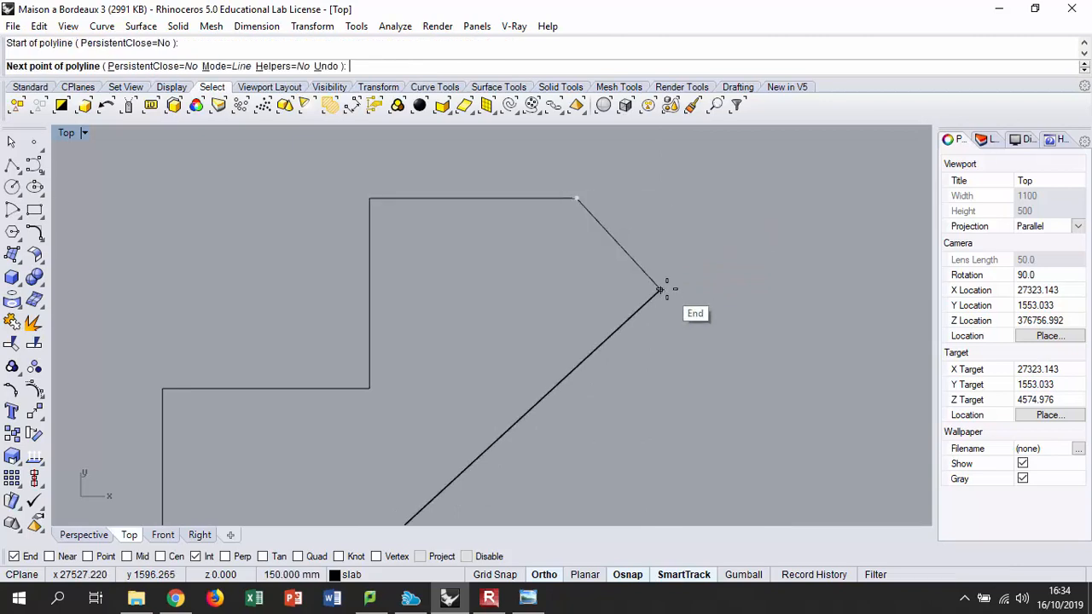
{"action": "left_click", "coordinate": [662, 197]}
{"action": "left_click", "coordinate": [660, 290]}
{"action": "right_click", "coordinate": [661, 288]}
- Close the upper-end polyline, select all curves of the stair profile and join them into one closed curve
{"action": "scroll", "coordinate": [690, 268], "scroll_direction": "down", "scroll_amount": 5}
{"action": "left_click", "coordinate": [653, 267]}
{"action": "scroll", "coordinate": [683, 237], "scroll_direction": "down", "scroll_amount": 3}
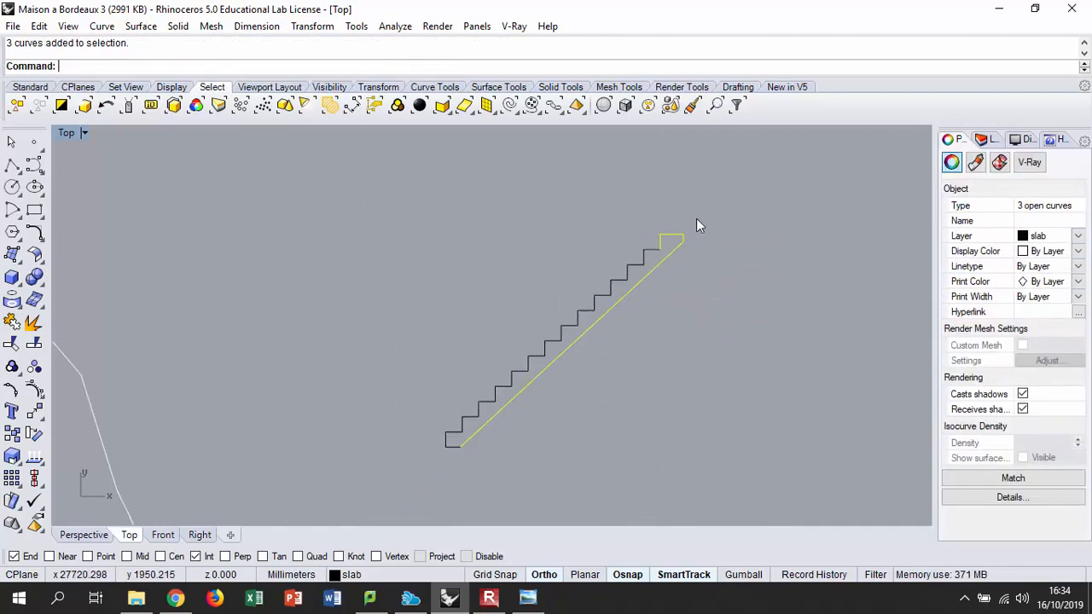
{"action": "key", "text": "Escape"}
{"action": "scroll", "coordinate": [540, 372], "scroll_direction": "up", "scroll_amount": 2}
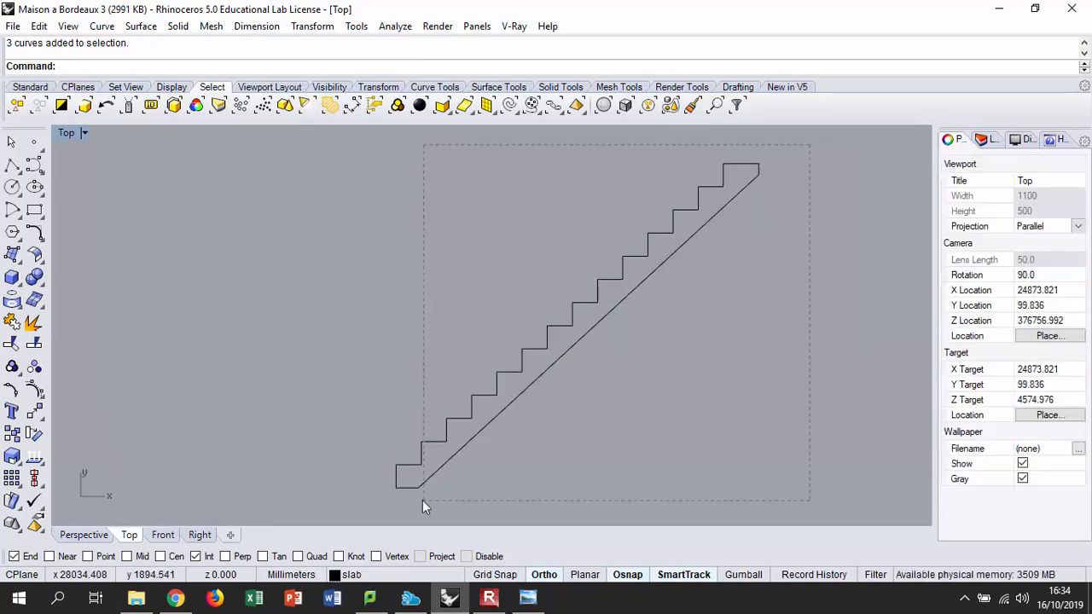
{"action": "left_click_drag", "start_coordinate": [383, 505], "coordinate": [383, 505]}
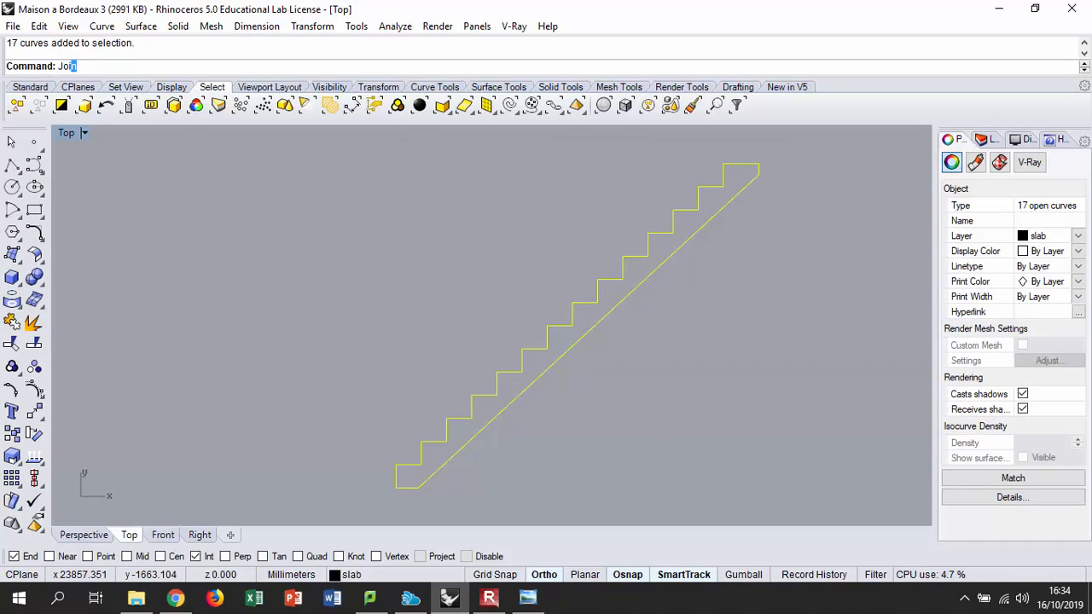
{"action": "key", "text": "Return"}
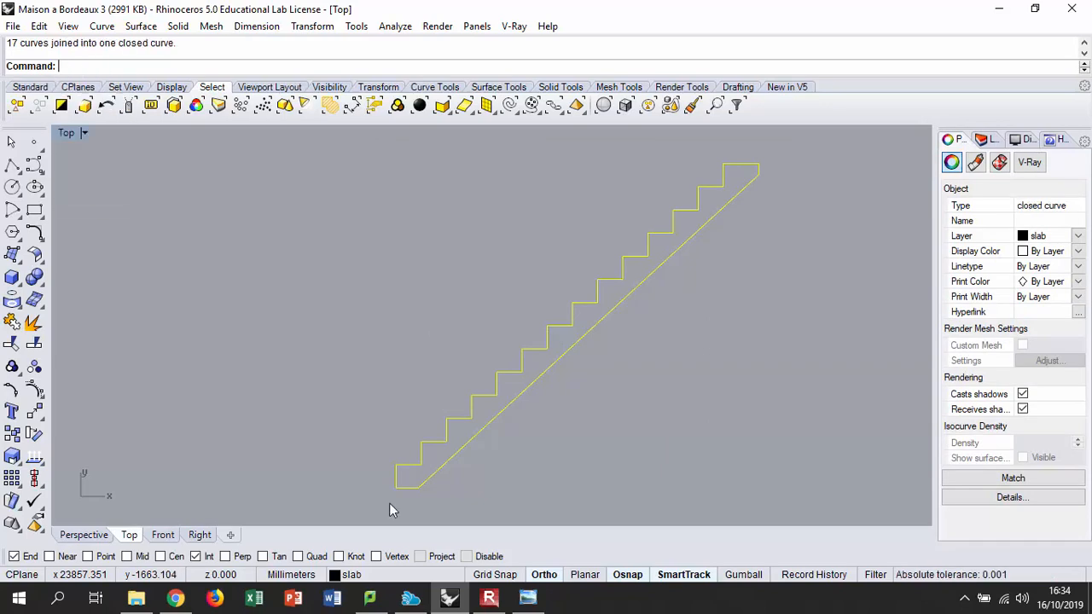
- Start a polyline at the lower steps and examine the tread nosings in the stairs 2 photo in Windows Photo Viewer
{"action": "scroll", "coordinate": [406, 437], "scroll_direction": "up", "scroll_amount": 2}
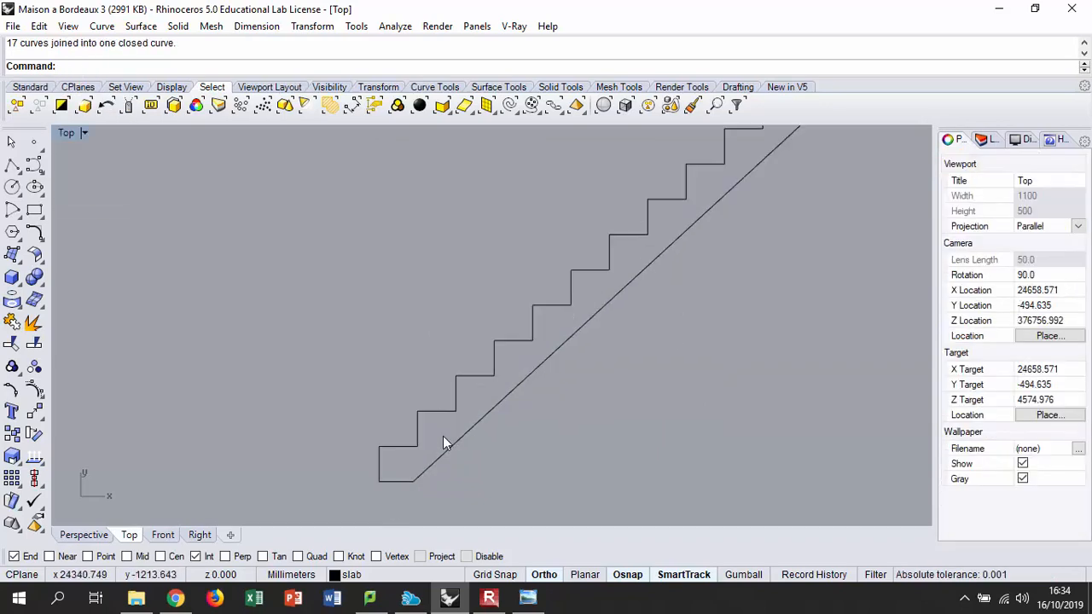
{"action": "scroll", "coordinate": [393, 448], "scroll_direction": "up", "scroll_amount": 3}
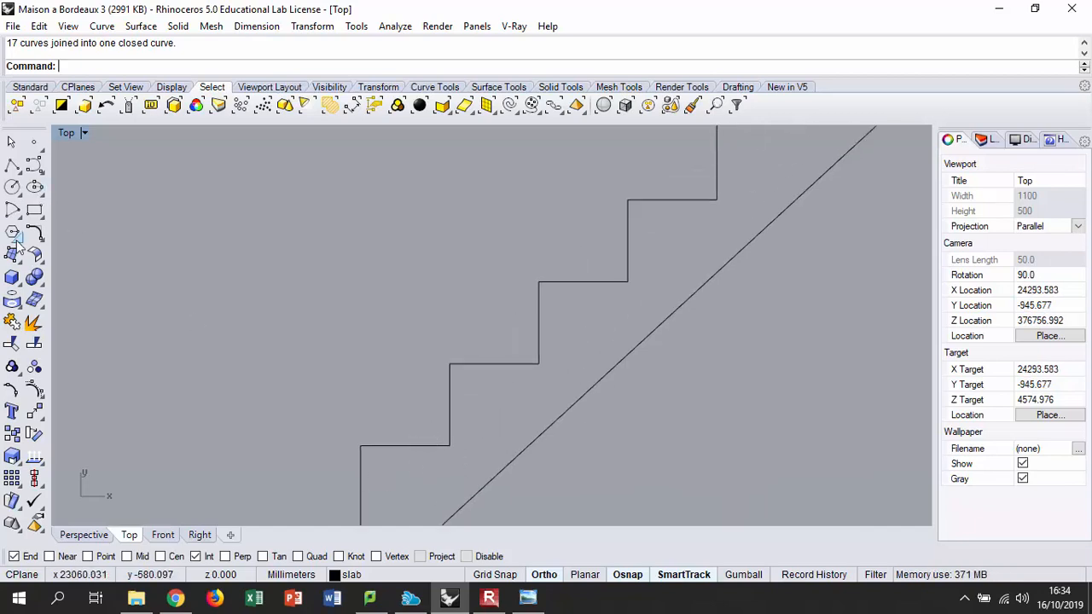
{"action": "left_click", "coordinate": [12, 164]}
{"action": "scroll", "coordinate": [414, 451], "scroll_direction": "up", "scroll_amount": 4}
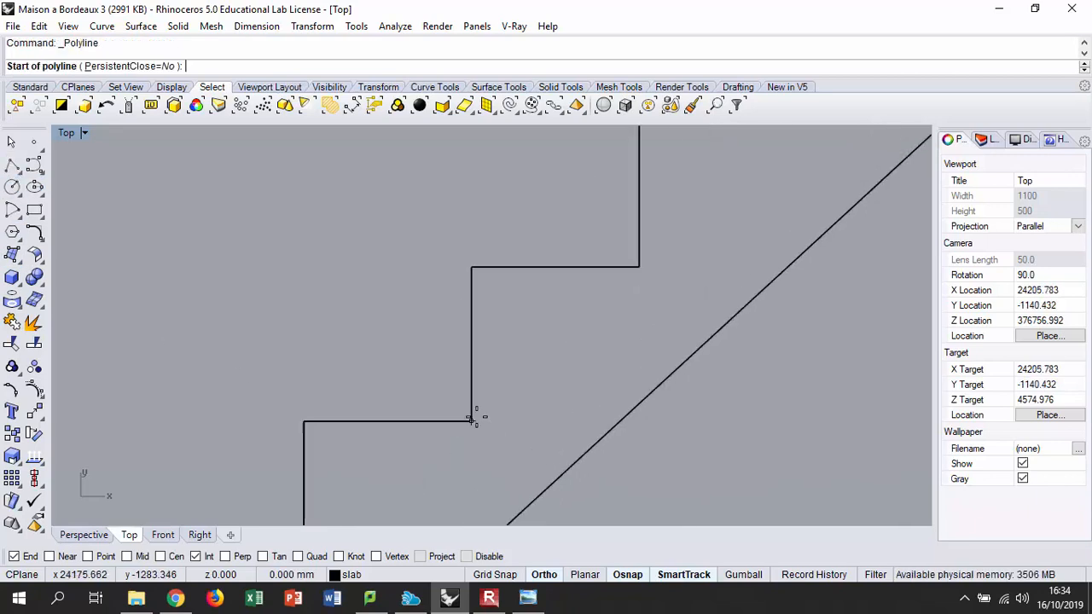
{"action": "left_click", "coordinate": [528, 597]}
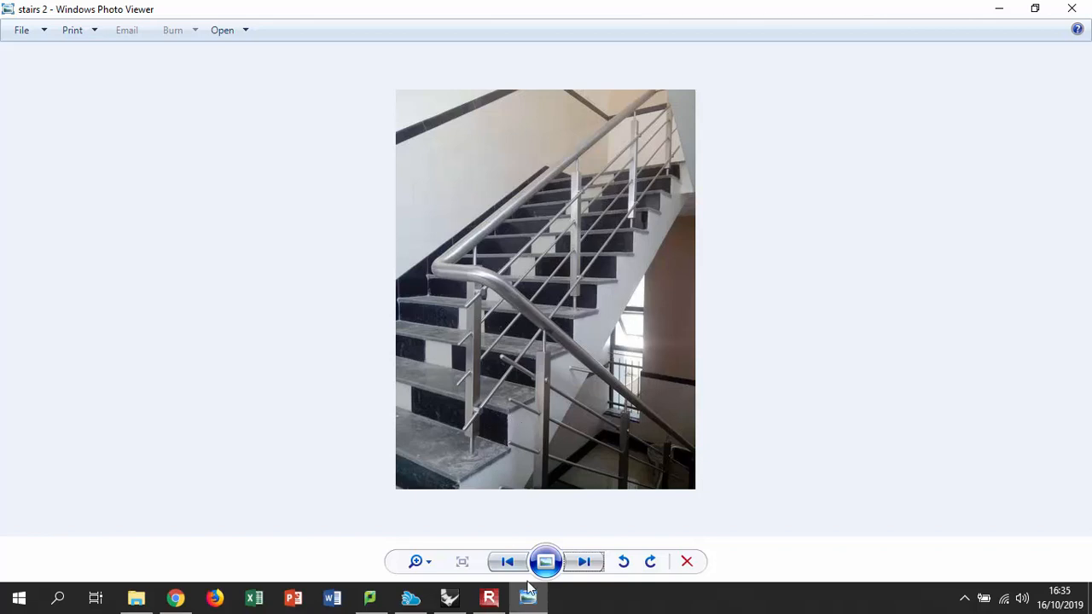
{"action": "mouse_move", "coordinate": [533, 605]}
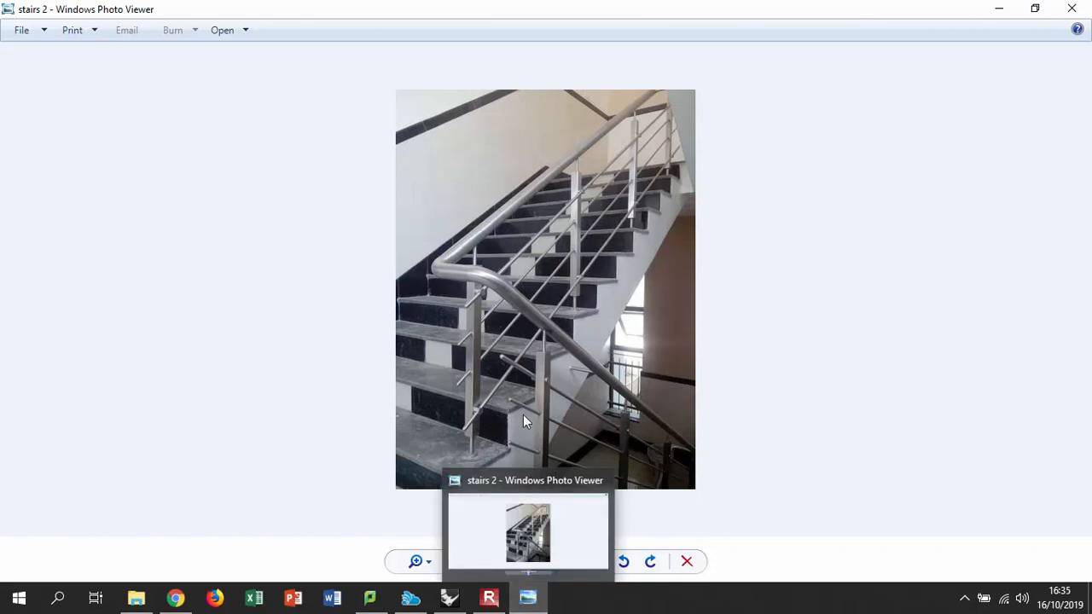
{"action": "key", "text": "alt+Tab"}
- Begin the tread outline at the step's outer corner with a 10 mm horizontal overhang, undoing the extra point
{"action": "scroll", "coordinate": [300, 426], "scroll_direction": "up", "scroll_amount": 2}
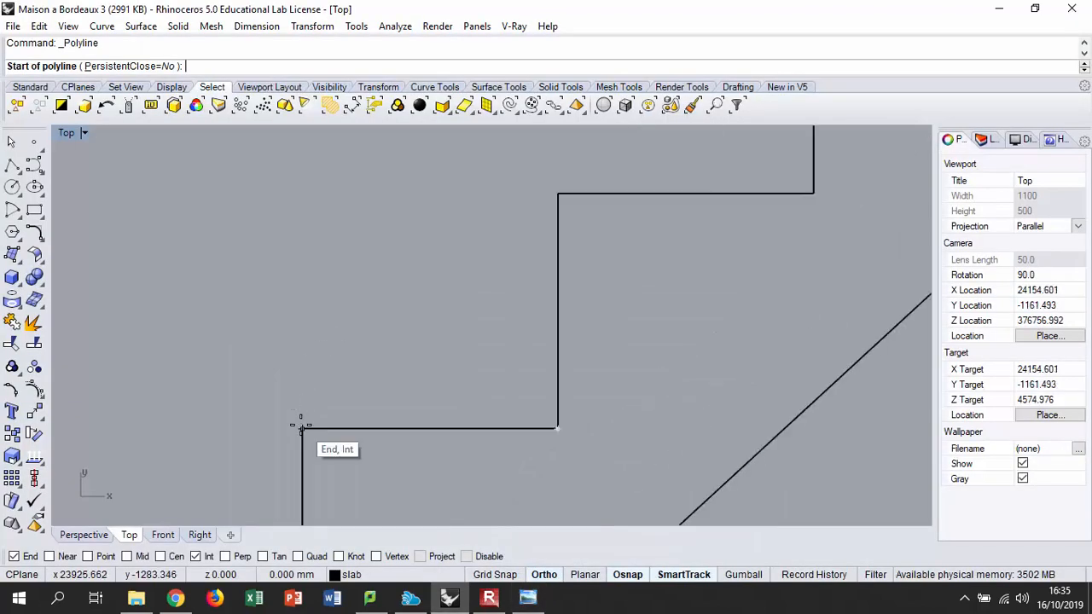
{"action": "left_click", "coordinate": [295, 427]}
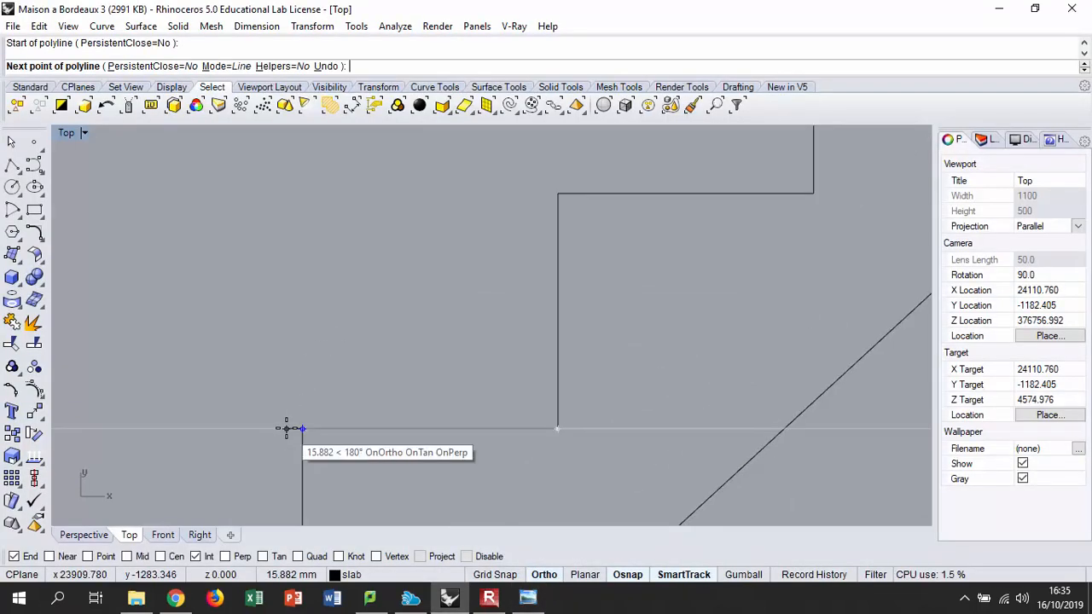
{"action": "type", "text": "10"}
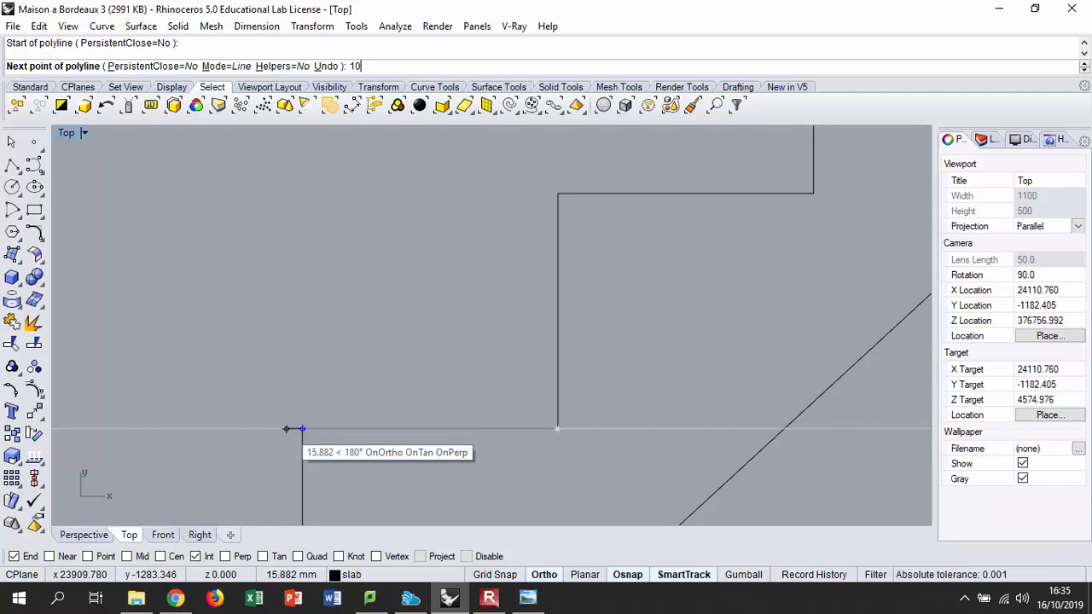
{"action": "key", "text": "Return"}
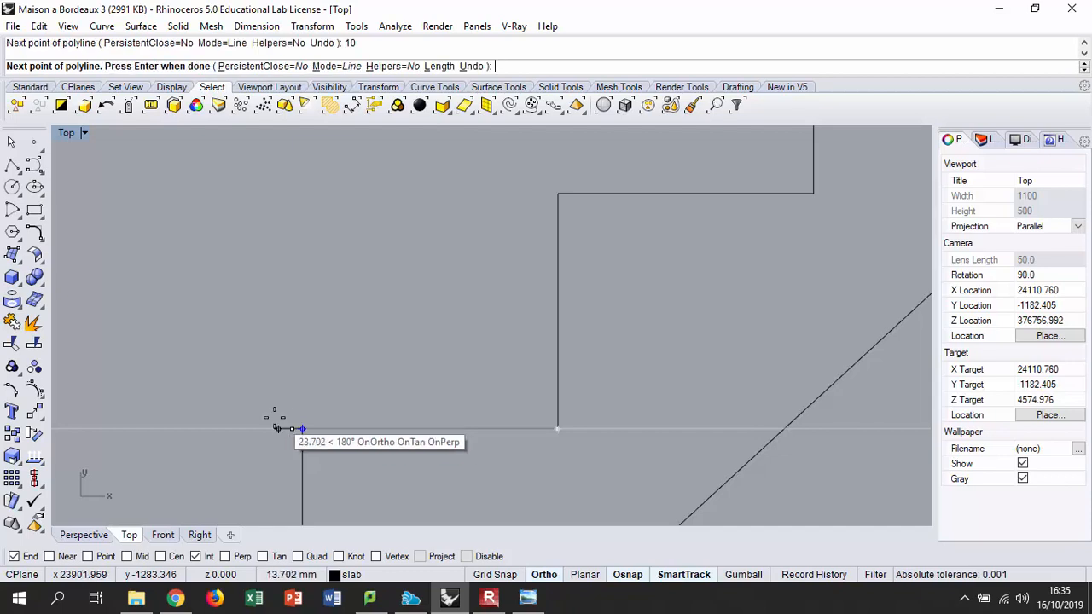
{"action": "left_click", "coordinate": [286, 428]}
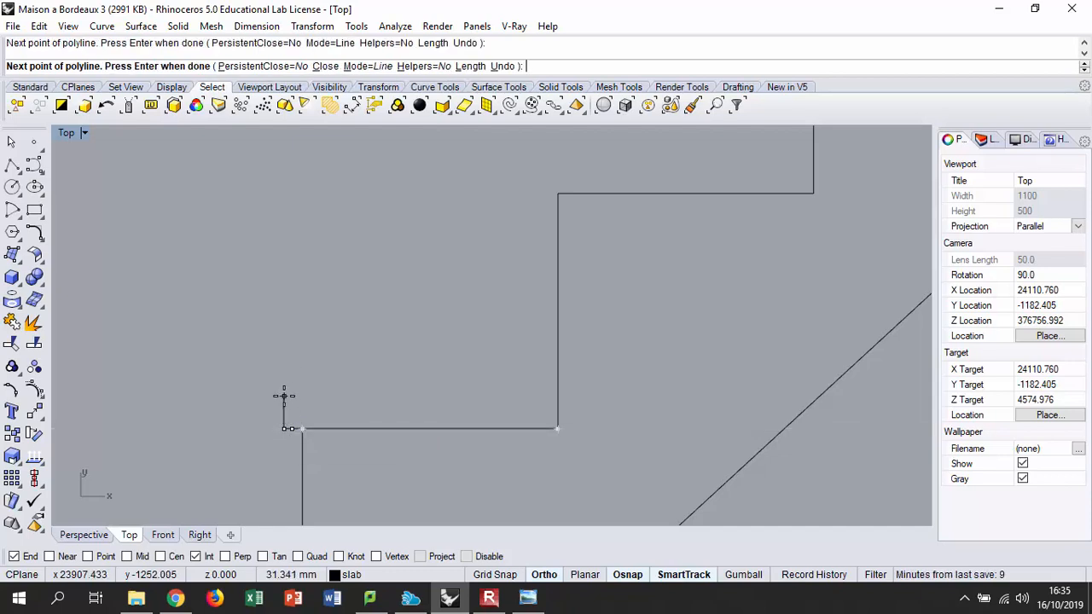
{"action": "key", "text": "ctrl+z"}
{"action": "scroll", "coordinate": [285, 388], "scroll_direction": "up", "scroll_amount": 1}
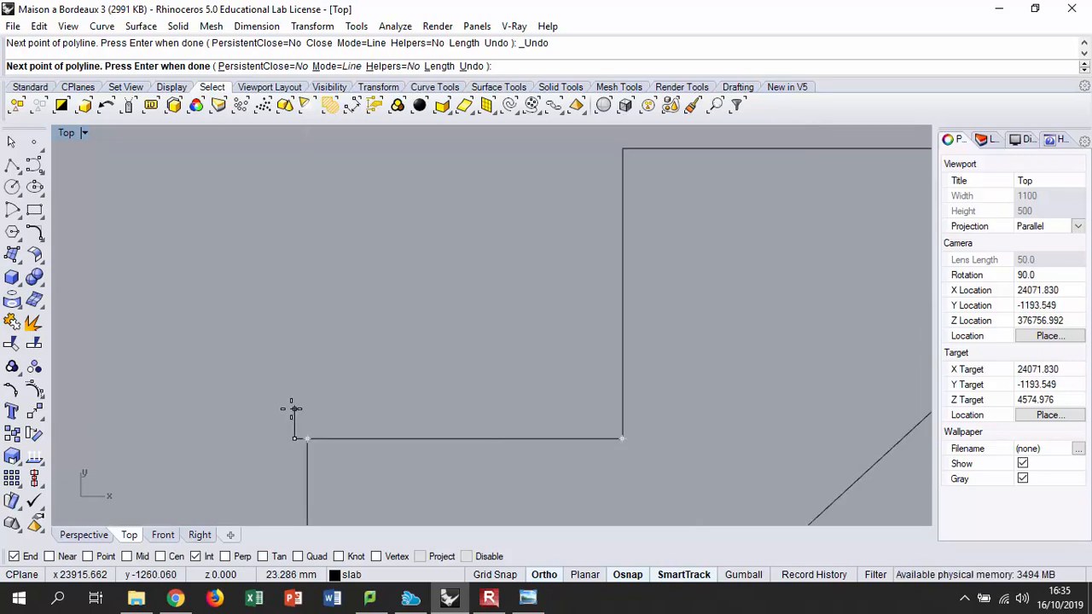
- Complete the tread slab as a closed outline 25 mm thick, running back to the riser and along the step to its outer corner
{"action": "type", "text": "25"}
{"action": "key", "text": "Return"}
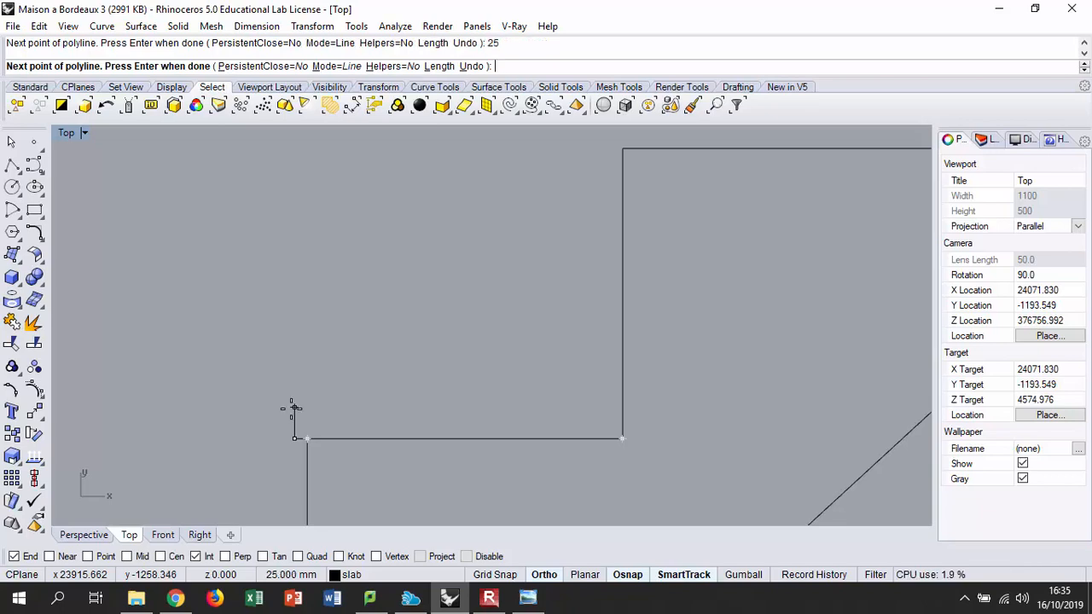
{"action": "left_click", "coordinate": [293, 407]}
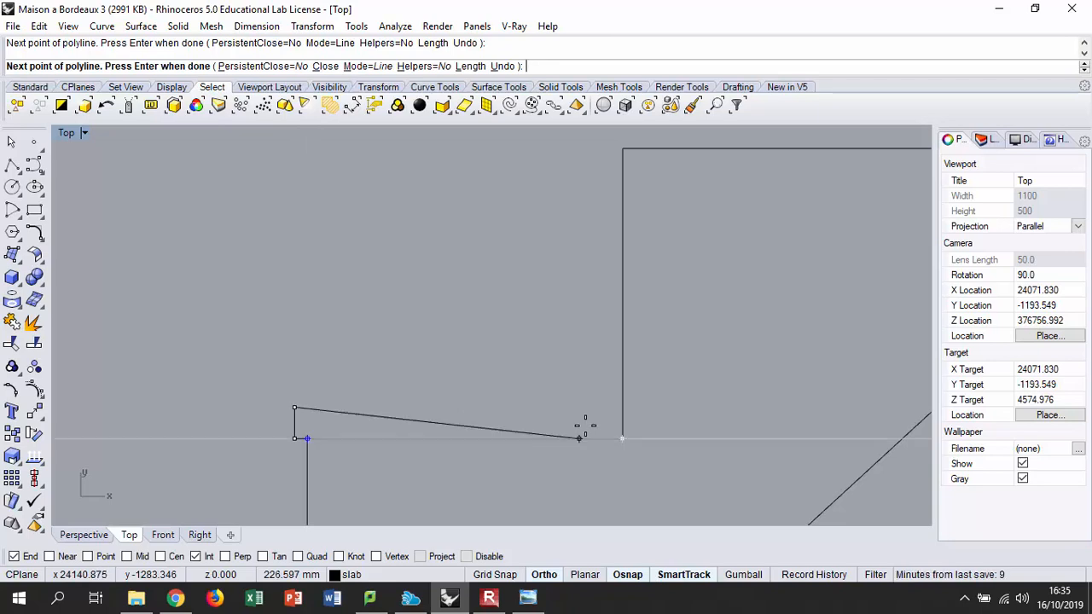
{"action": "left_click", "coordinate": [622, 407]}
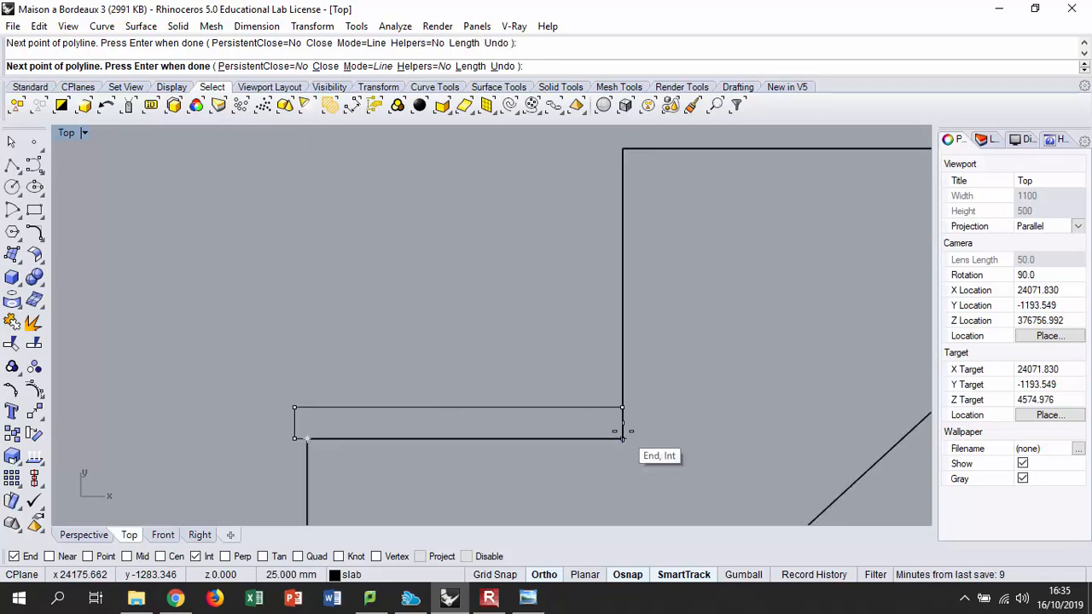
{"action": "left_click", "coordinate": [621, 437]}
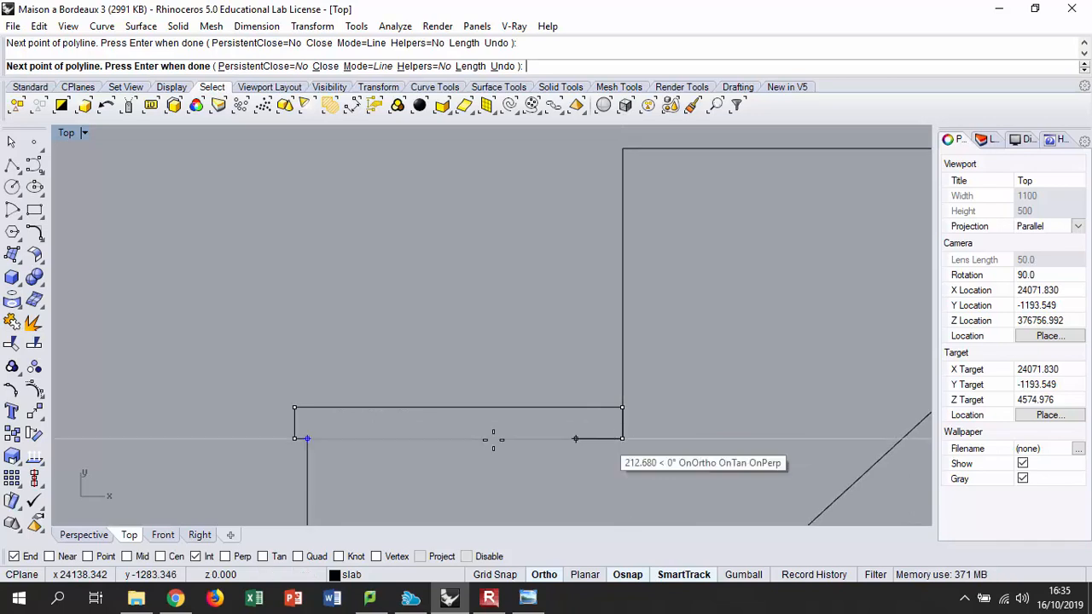
{"action": "left_click", "coordinate": [312, 437]}
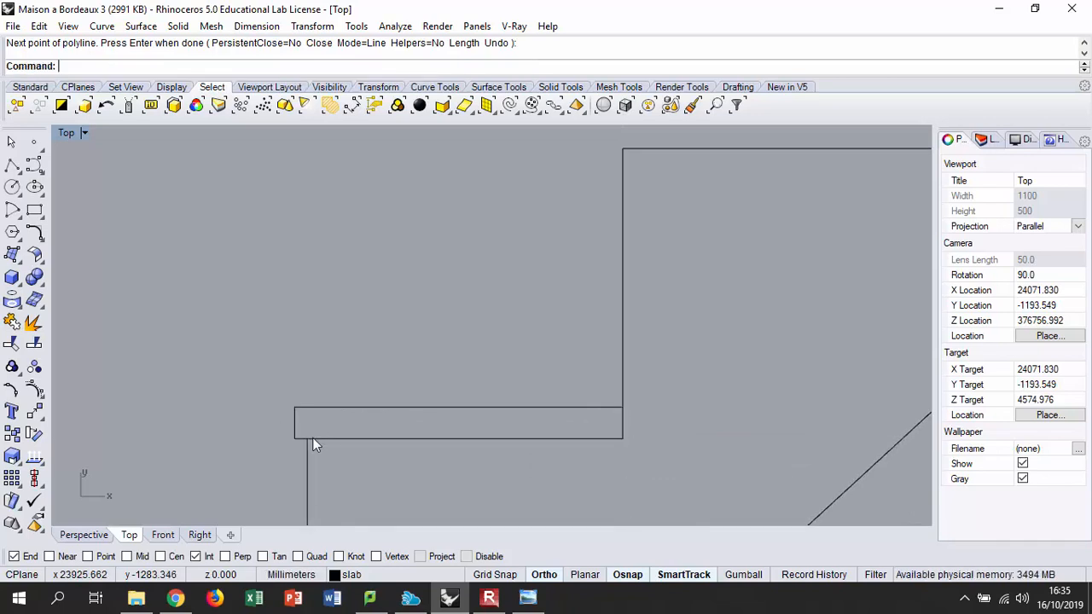
{"action": "left_click", "coordinate": [321, 408]}
{"action": "scroll", "coordinate": [322, 411], "scroll_direction": "down", "scroll_amount": 4}
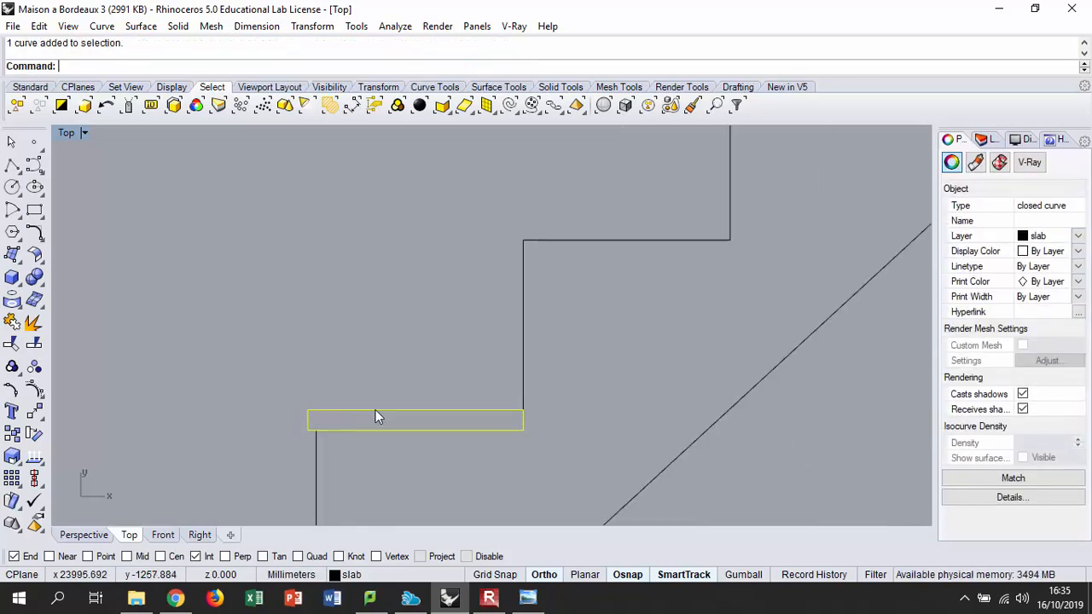
{"action": "scroll", "coordinate": [358, 386], "scroll_direction": "down", "scroll_amount": 4}
{"action": "scroll", "coordinate": [376, 354], "scroll_direction": "down", "scroll_amount": 2}
{"action": "scroll", "coordinate": [385, 358], "scroll_direction": "up", "scroll_amount": 5}
{"action": "left_click", "coordinate": [489, 317]}
{"action": "scroll", "coordinate": [386, 398], "scroll_direction": "down", "scroll_amount": 2}
{"action": "scroll", "coordinate": [449, 357], "scroll_direction": "up", "scroll_amount": 2}
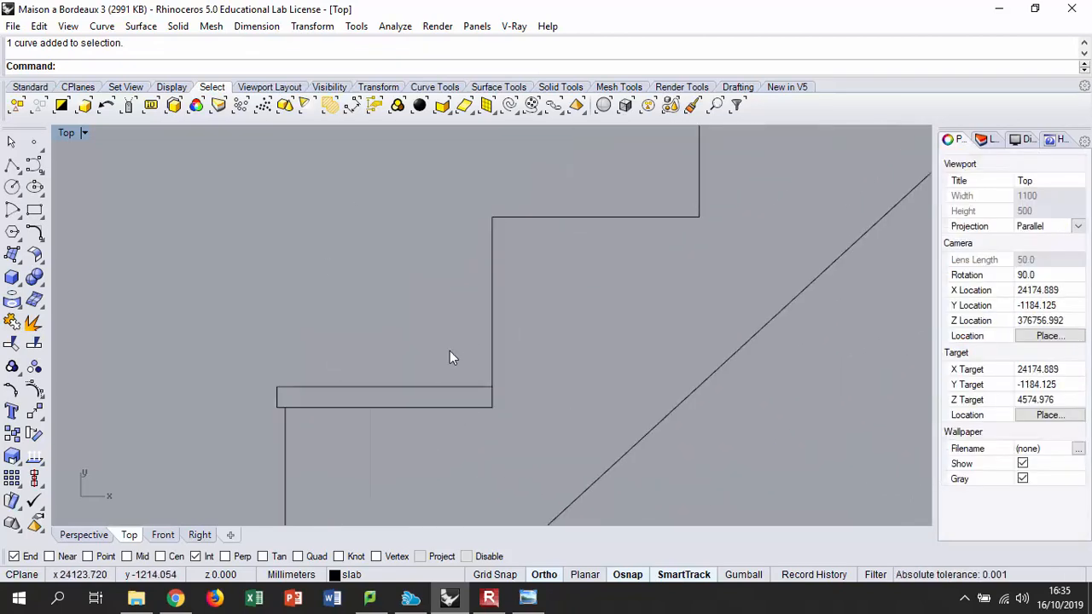
- Draw a closed 25 mm thick riser panel in front of the riser, from the tread slab's upper face to the next step level
{"action": "left_click", "coordinate": [12, 165]}
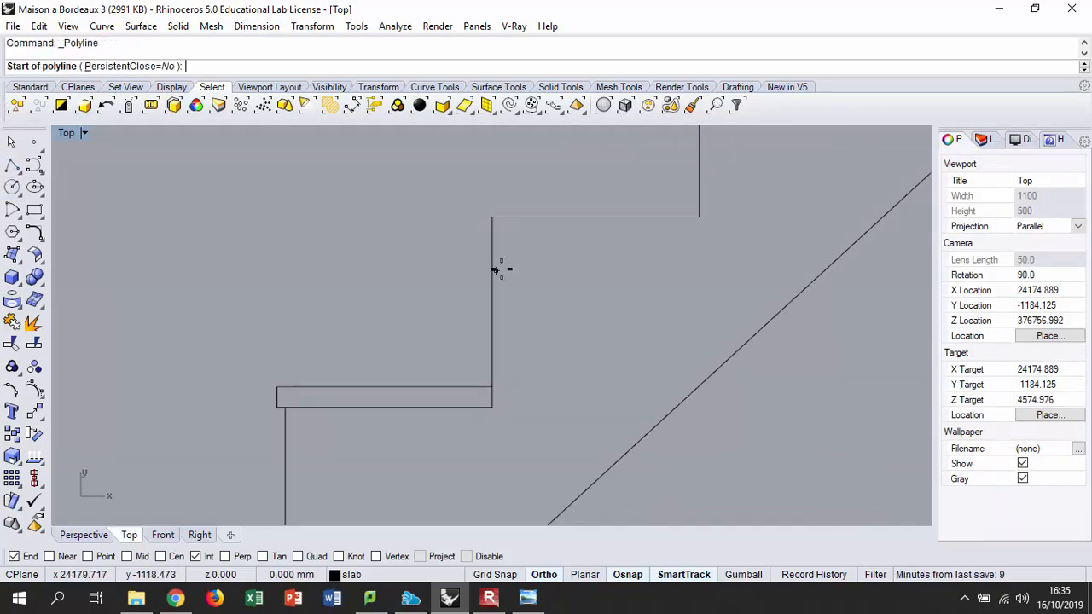
{"action": "left_click", "coordinate": [492, 387]}
{"action": "scroll", "coordinate": [474, 379], "scroll_direction": "up", "scroll_amount": 1}
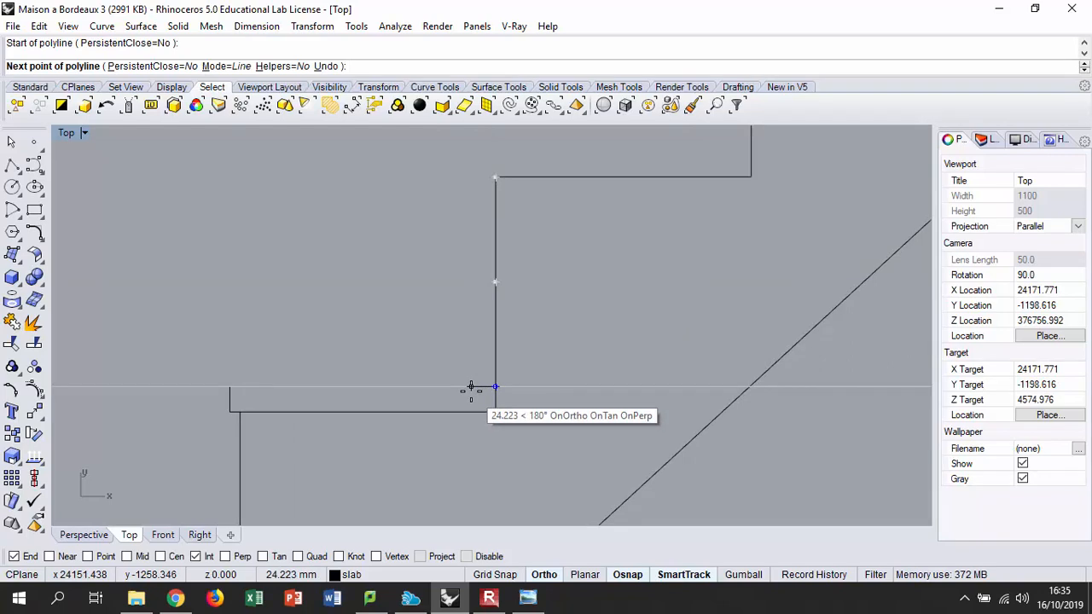
{"action": "type", "text": "2"}
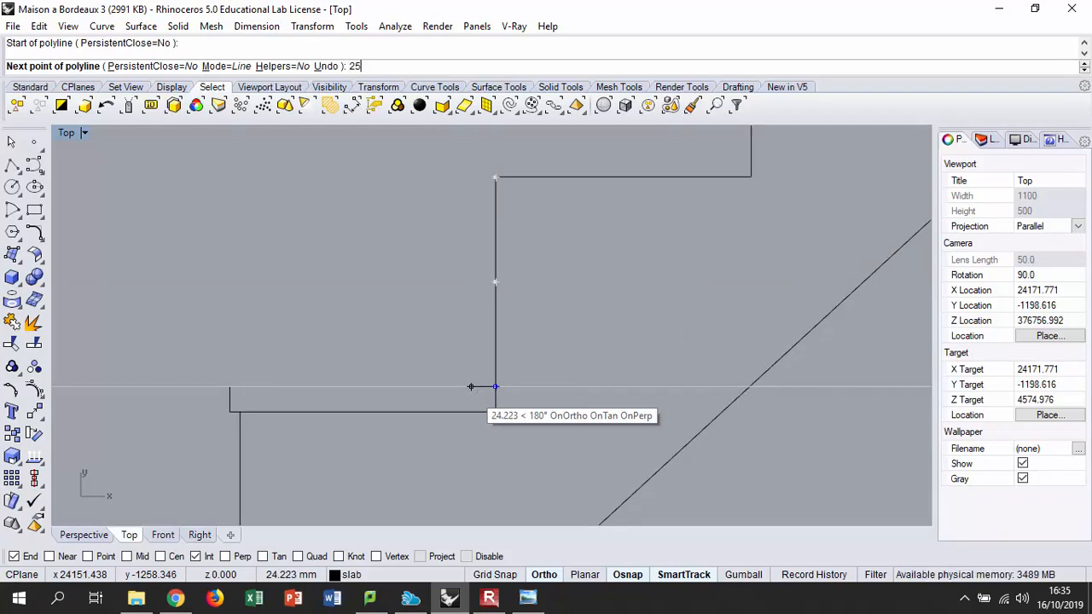
{"action": "type", "text": "5"}
{"action": "key", "text": "Return"}
{"action": "left_click", "coordinate": [470, 386]}
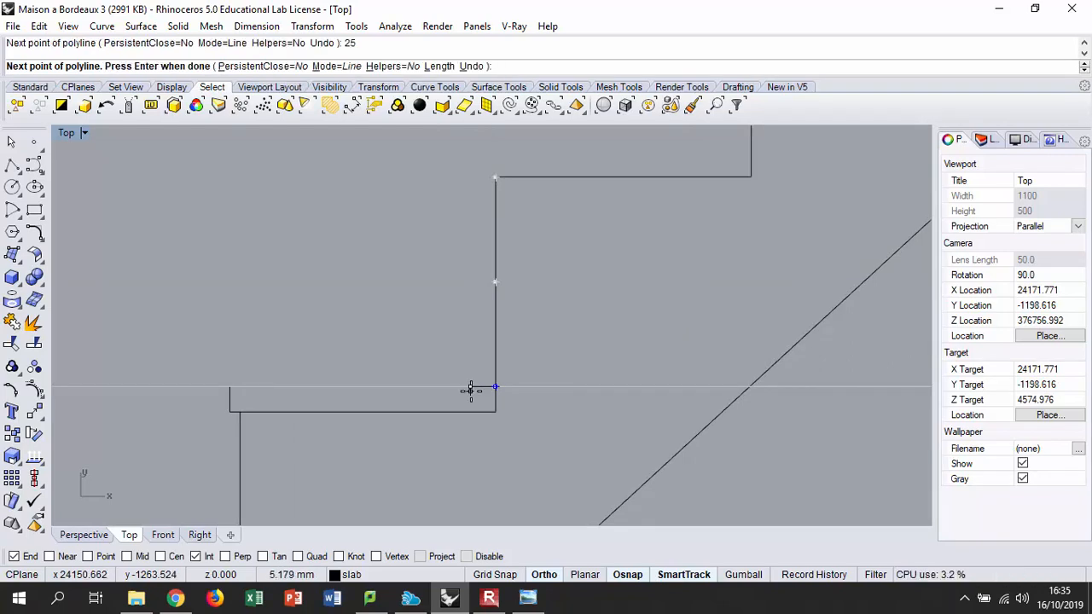
{"action": "left_click", "coordinate": [470, 177]}
{"action": "left_click", "coordinate": [496, 178]}
{"action": "left_click", "coordinate": [495, 385]}
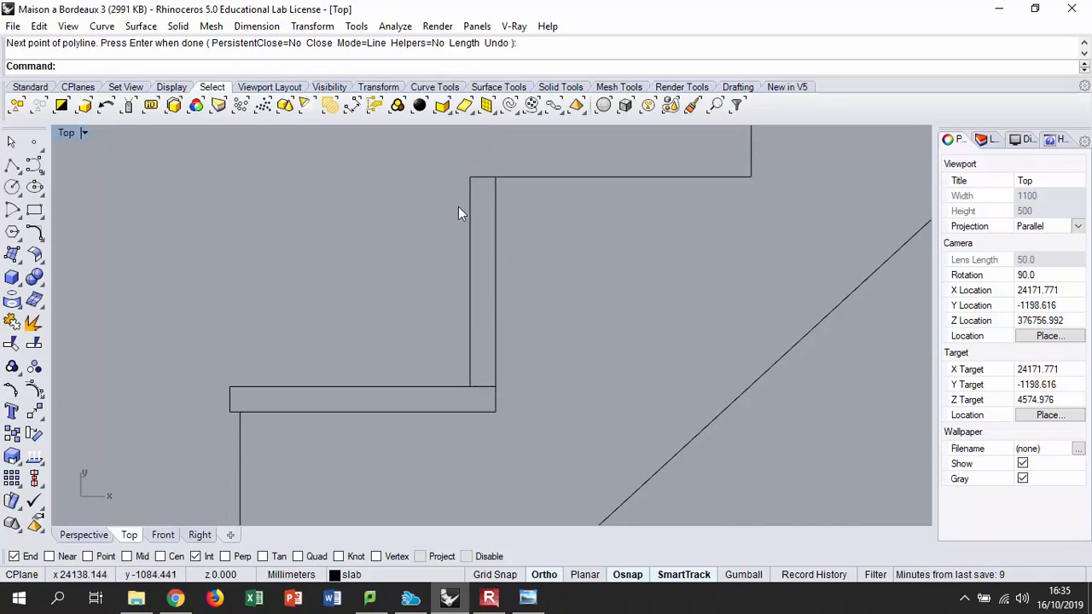
- Copy the tread slab from its inner lower corner to the inner corner of the next step up
{"action": "left_click", "coordinate": [473, 179]}
{"action": "left_click", "coordinate": [409, 350]}
{"action": "left_click", "coordinate": [402, 386]}
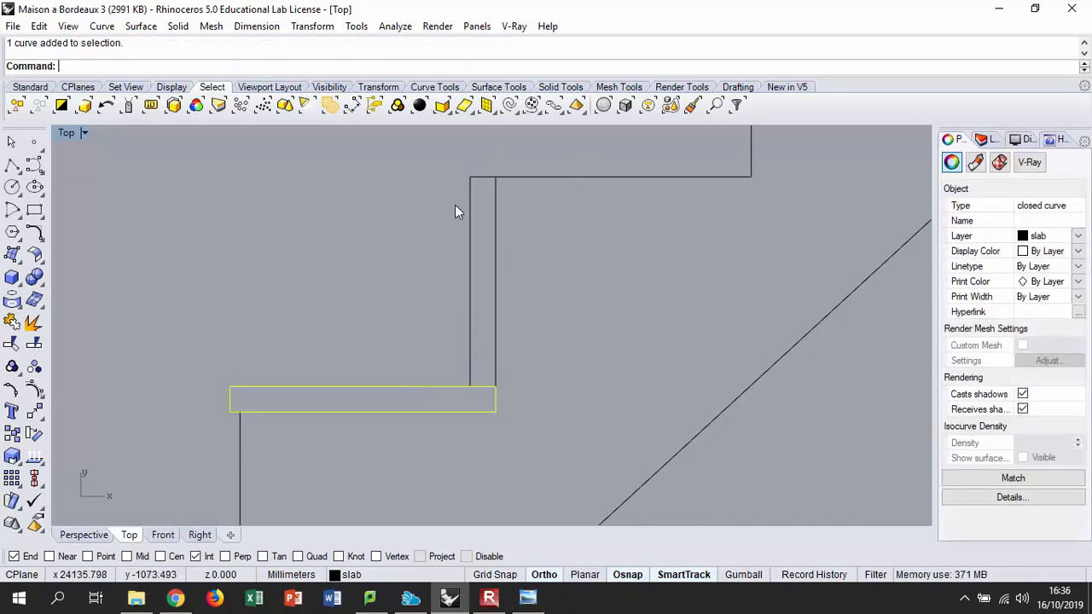
{"action": "scroll", "coordinate": [475, 402], "scroll_direction": "down", "scroll_amount": 1}
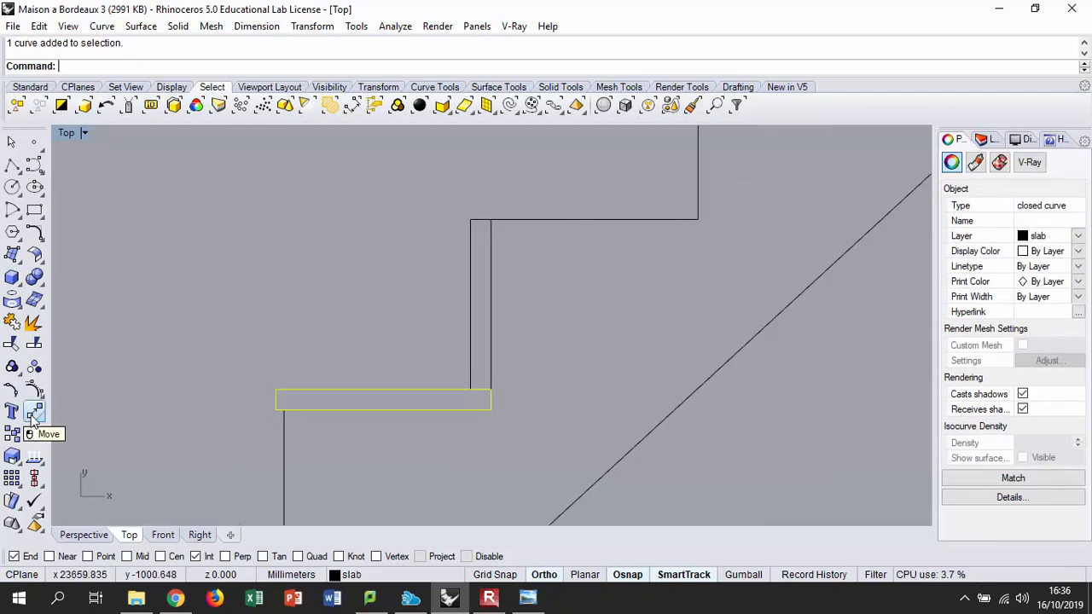
{"action": "left_click", "coordinate": [12, 434]}
{"action": "left_click", "coordinate": [491, 409]}
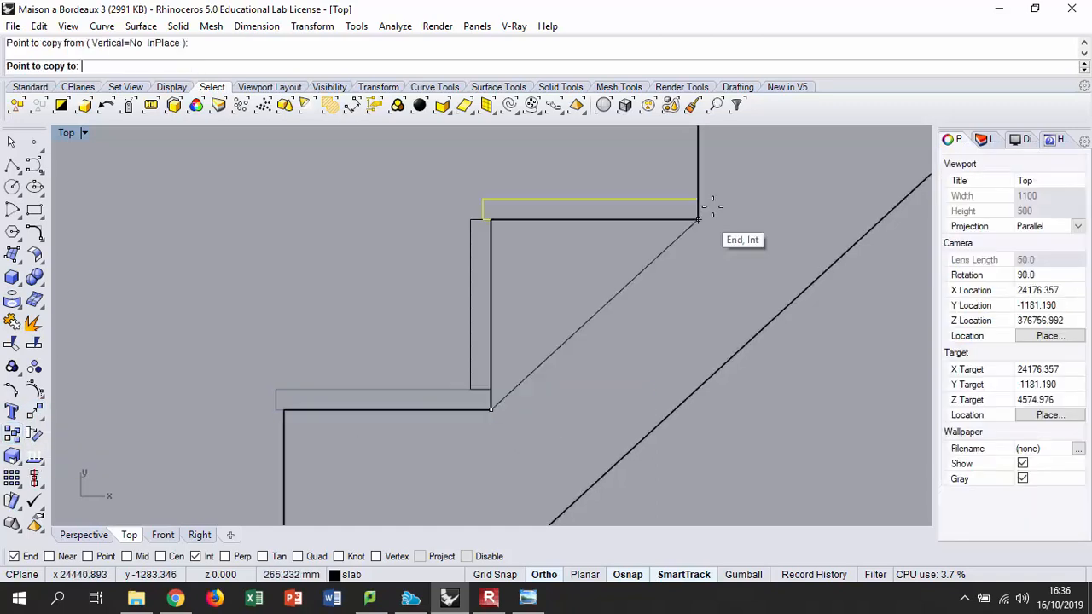
{"action": "left_click", "coordinate": [701, 217]}
{"action": "key", "text": "Return"}
{"action": "scroll", "coordinate": [491, 205], "scroll_direction": "up", "scroll_amount": 4}
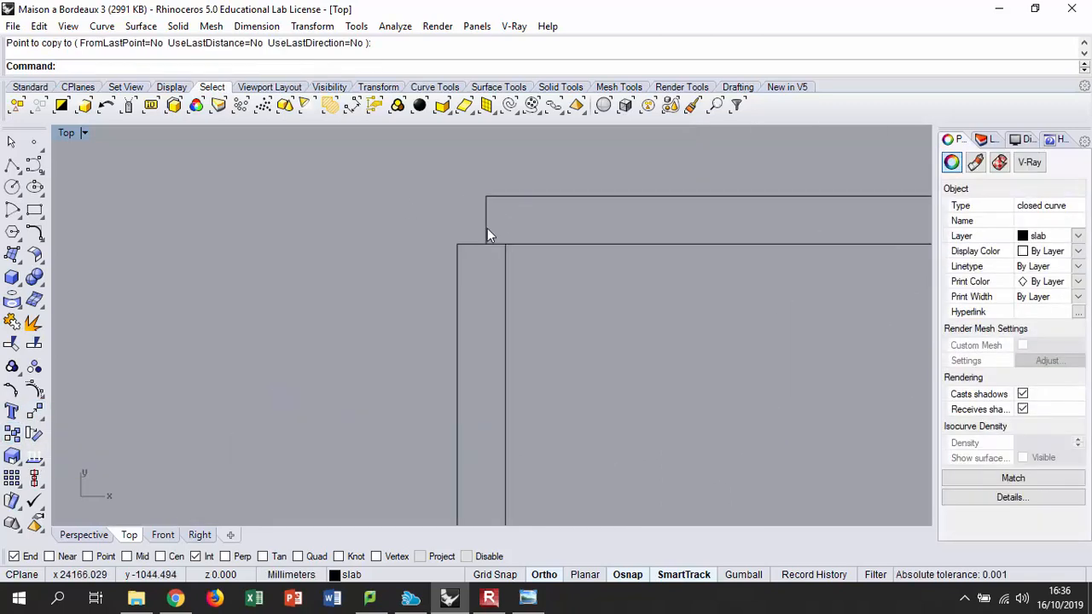
{"action": "left_click", "coordinate": [12, 164]}
{"action": "left_click", "coordinate": [486, 243]}
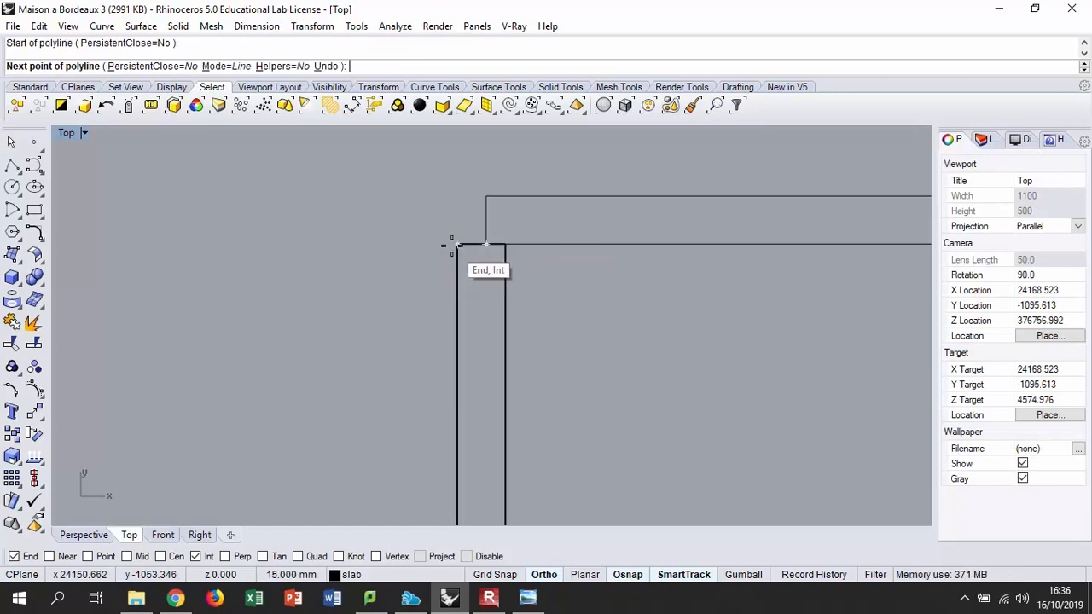
{"action": "left_click", "coordinate": [449, 247]}
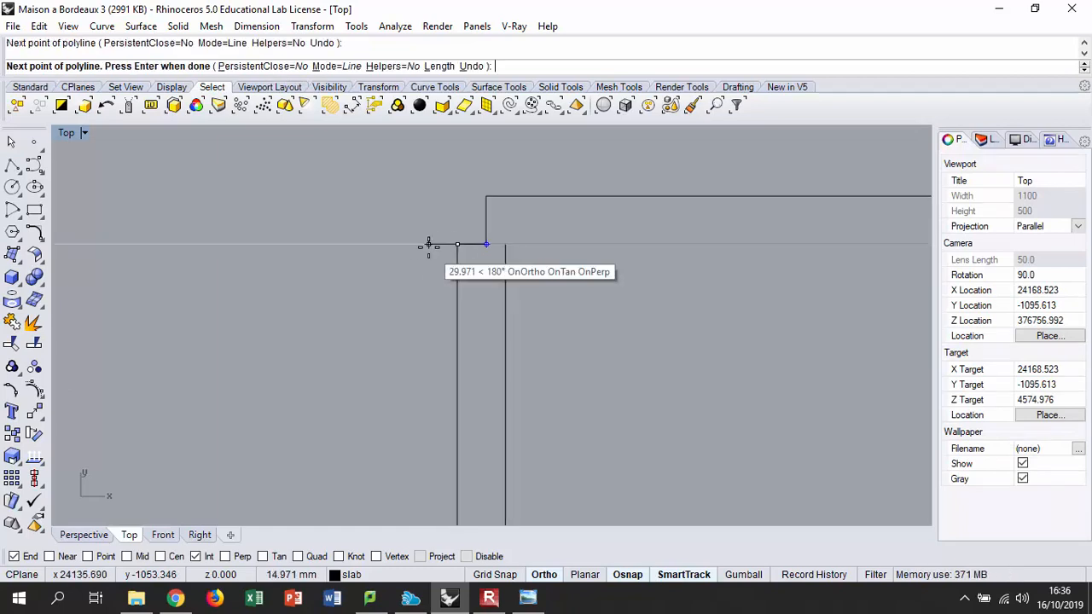
{"action": "type", "text": "1"}
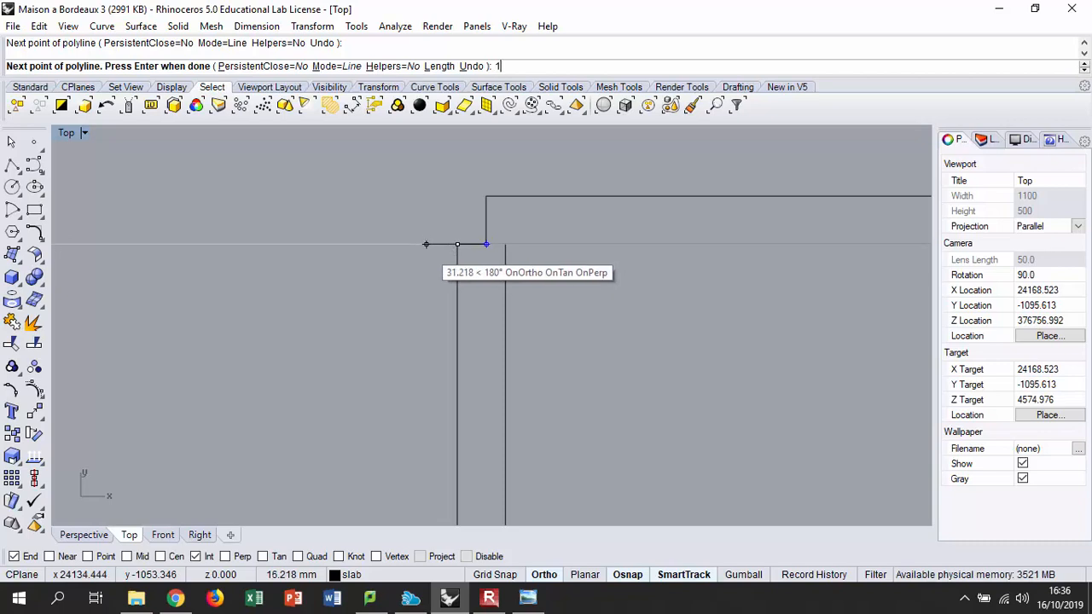
{"action": "type", "text": "0"}
{"action": "key", "text": "Return"}
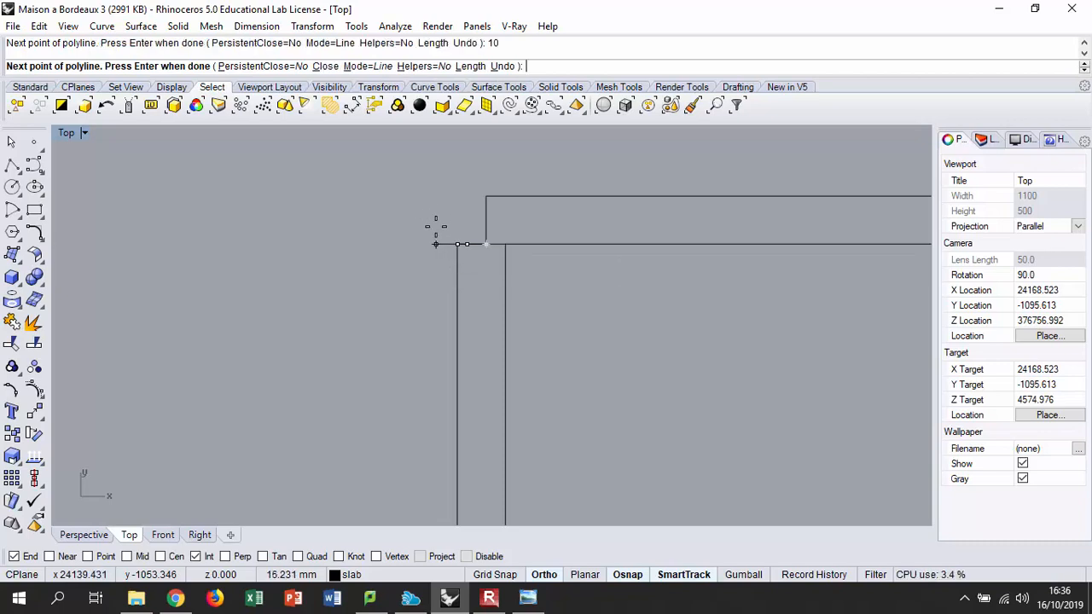
{"action": "left_click", "coordinate": [460, 242]}
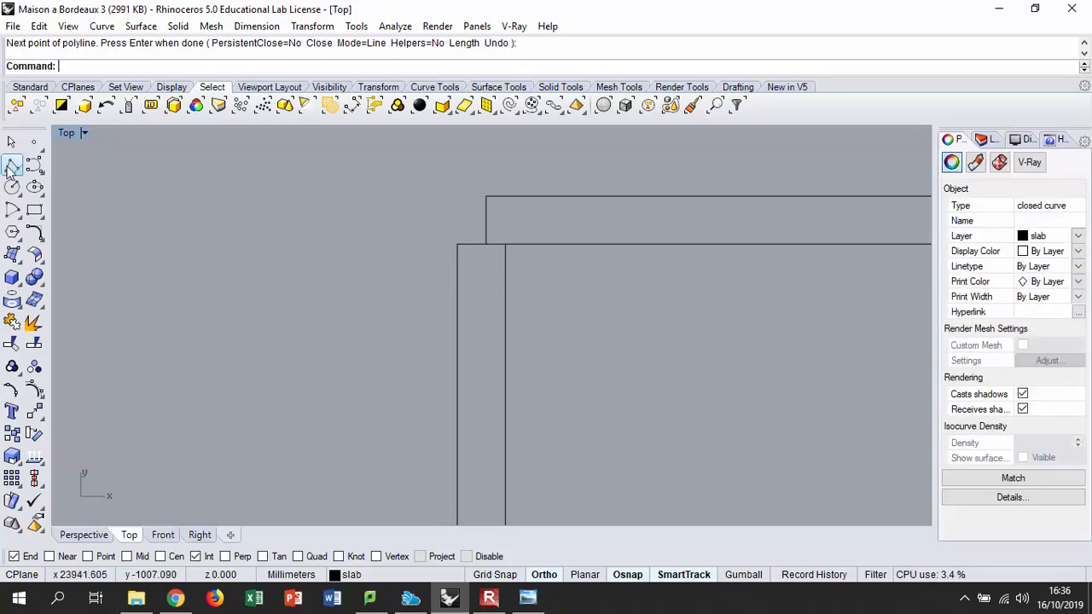
- Draw an open polyline from the copied tread's lower outer corner, 10 mm past the riser panel's outer corner, and up to the tread's upper level
{"action": "left_click", "coordinate": [12, 164]}
{"action": "left_click", "coordinate": [484, 243]}
{"action": "left_click", "coordinate": [457, 244]}
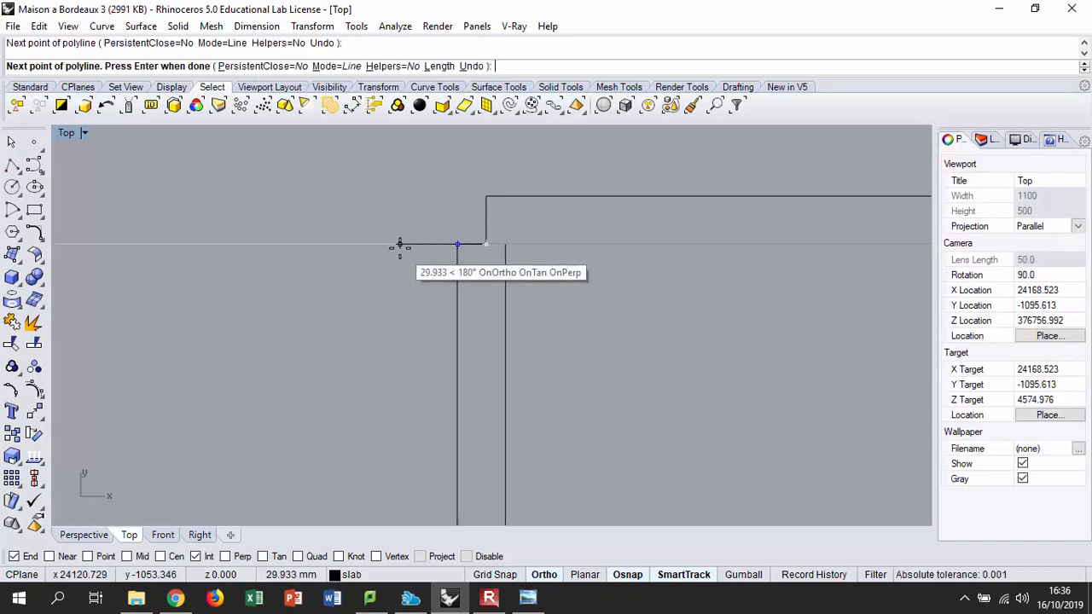
{"action": "type", "text": "10"}
{"action": "key", "text": "Return"}
{"action": "left_click", "coordinate": [418, 195]}
{"action": "key", "text": "Return"}
- Delete the copied tread slab that stops short of the riser panel's outer face
{"action": "left_click", "coordinate": [485, 205]}
{"action": "left_click", "coordinate": [471, 217]}
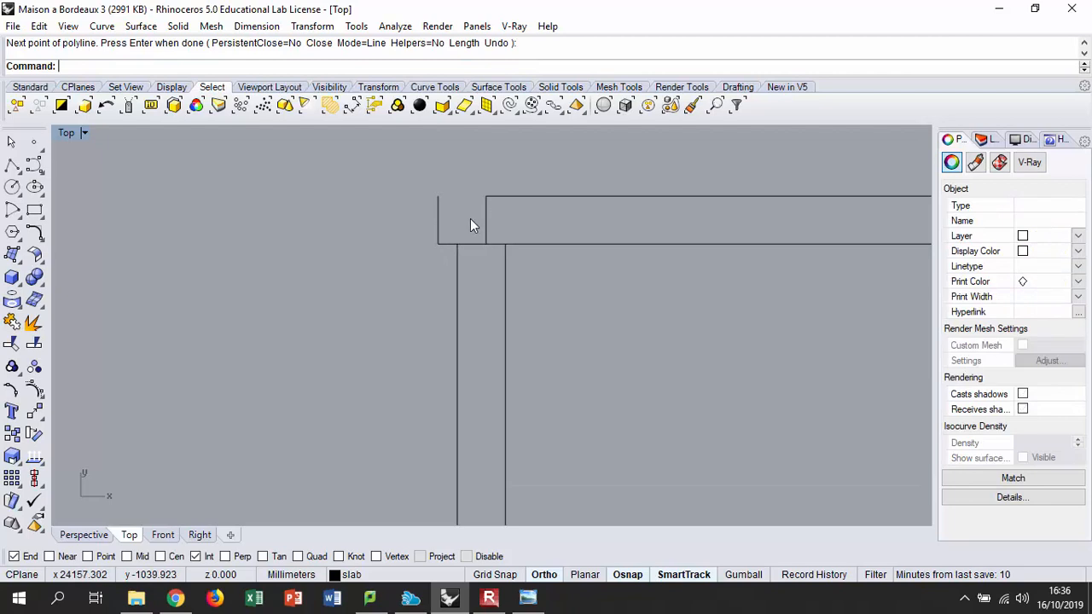
{"action": "left_click", "coordinate": [487, 215]}
{"action": "scroll", "coordinate": [512, 185], "scroll_direction": "up", "scroll_amount": 3}
{"action": "left_click", "coordinate": [485, 239]}
{"action": "left_click", "coordinate": [460, 250]}
{"action": "left_click", "coordinate": [406, 251]}
{"action": "left_click", "coordinate": [536, 205]}
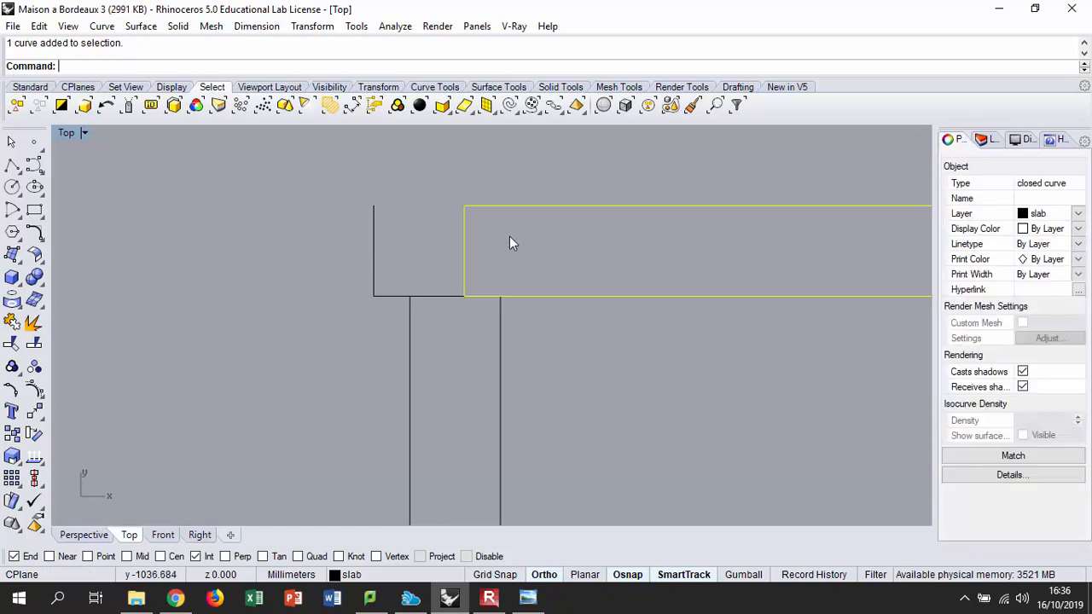
{"action": "key", "text": "Delete"}
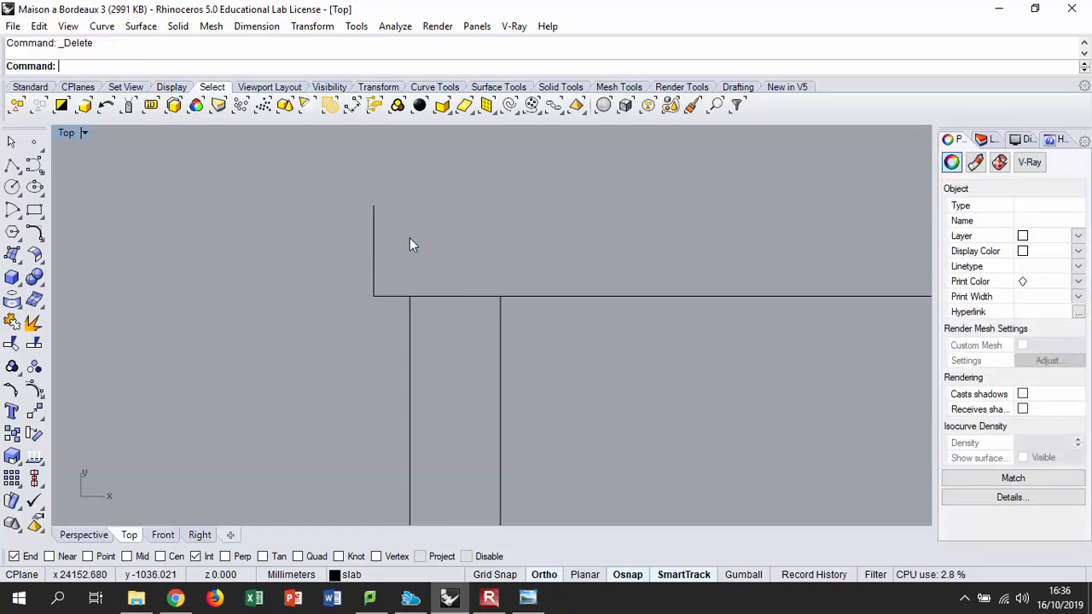
{"action": "scroll", "coordinate": [409, 208], "scroll_direction": "down", "scroll_amount": 2}
{"action": "left_click", "coordinate": [333, 250]}
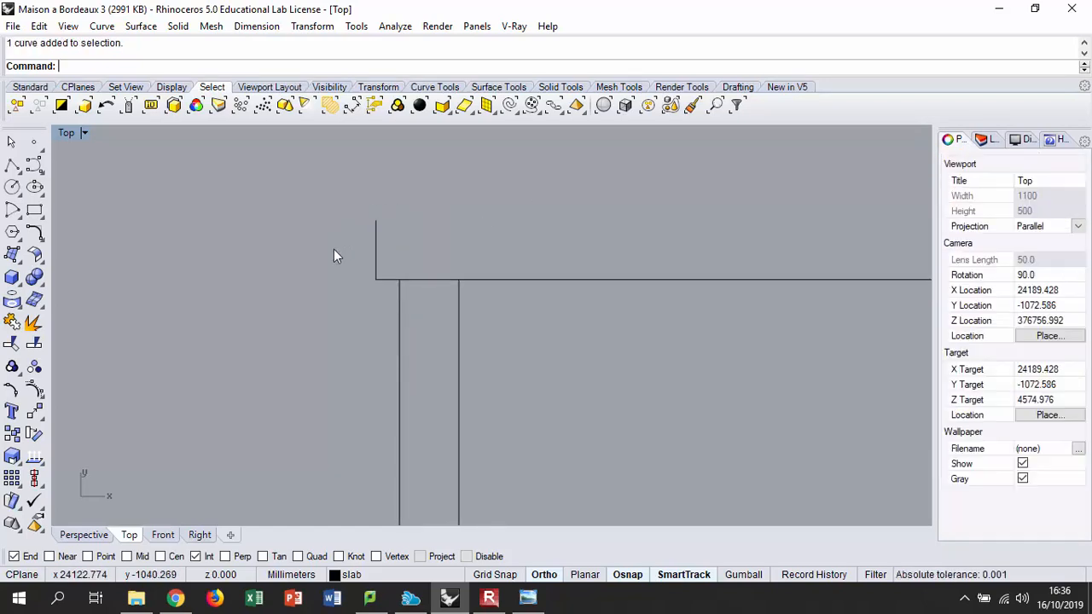
{"action": "left_click", "coordinate": [12, 164]}
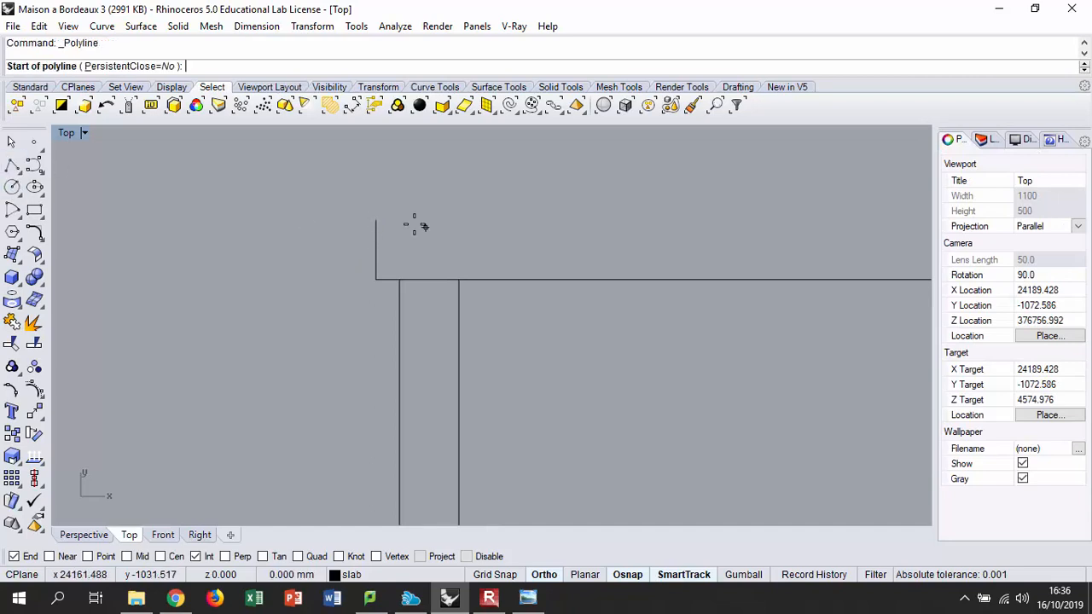
{"action": "left_click", "coordinate": [376, 221]}
{"action": "scroll", "coordinate": [373, 222], "scroll_direction": "down", "scroll_amount": 2}
{"action": "left_click", "coordinate": [726, 223]}
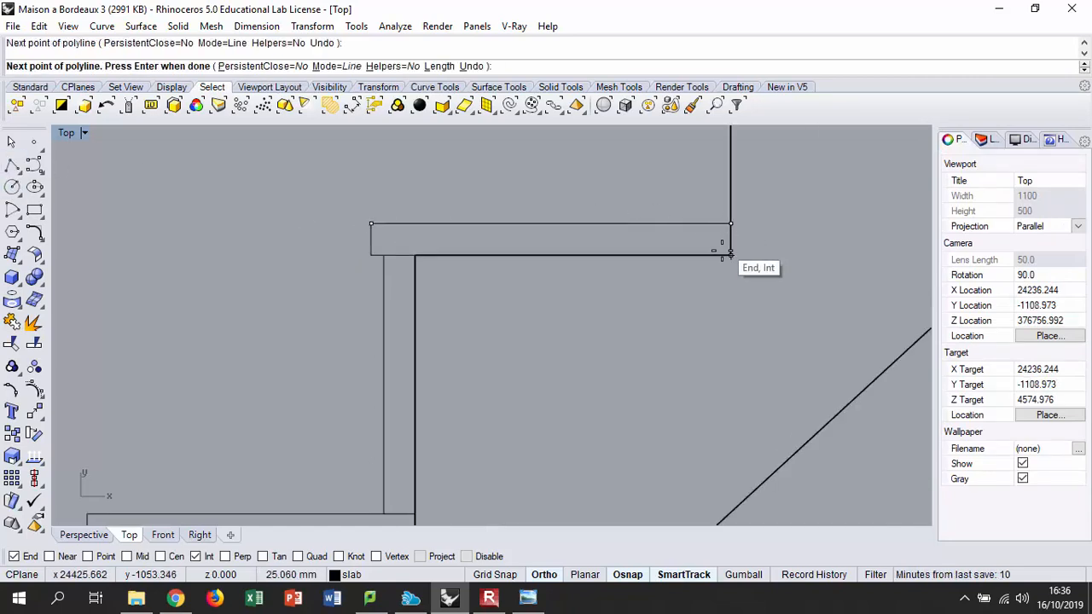
{"action": "key", "text": "Escape"}
{"action": "left_click", "coordinate": [12, 165]}
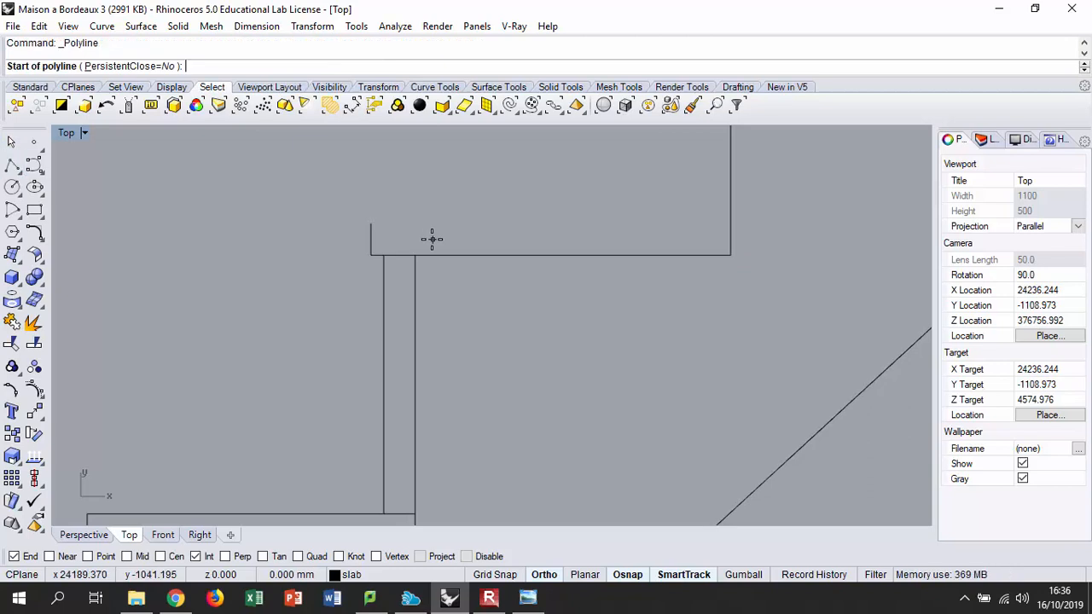
{"action": "left_click", "coordinate": [728, 253]}
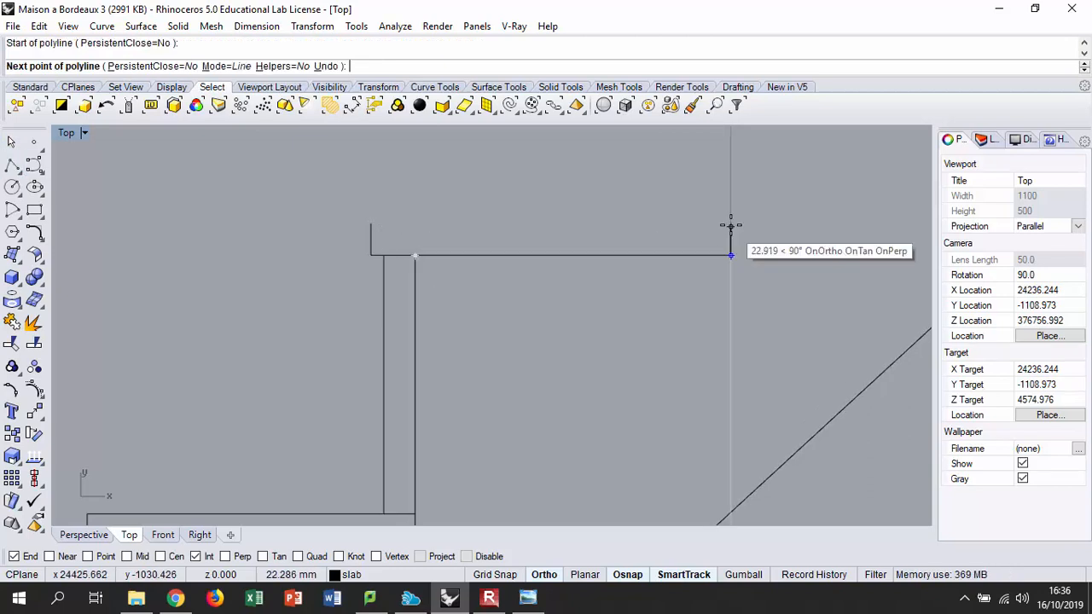
{"action": "type", "text": "25"}
{"action": "key", "text": "Return"}
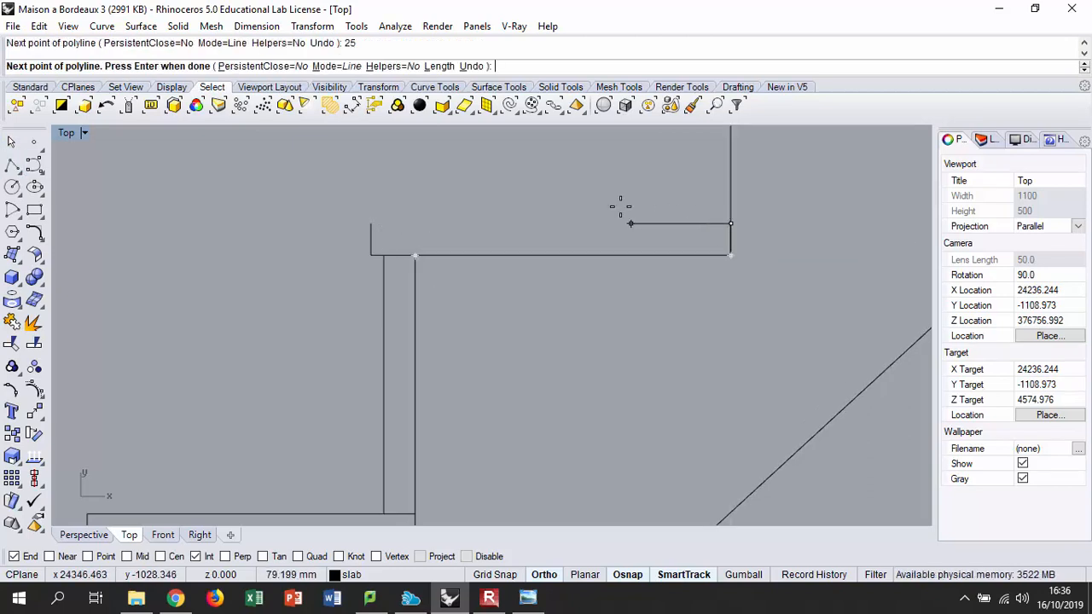
{"action": "left_click", "coordinate": [375, 223]}
{"action": "key", "text": "Escape"}
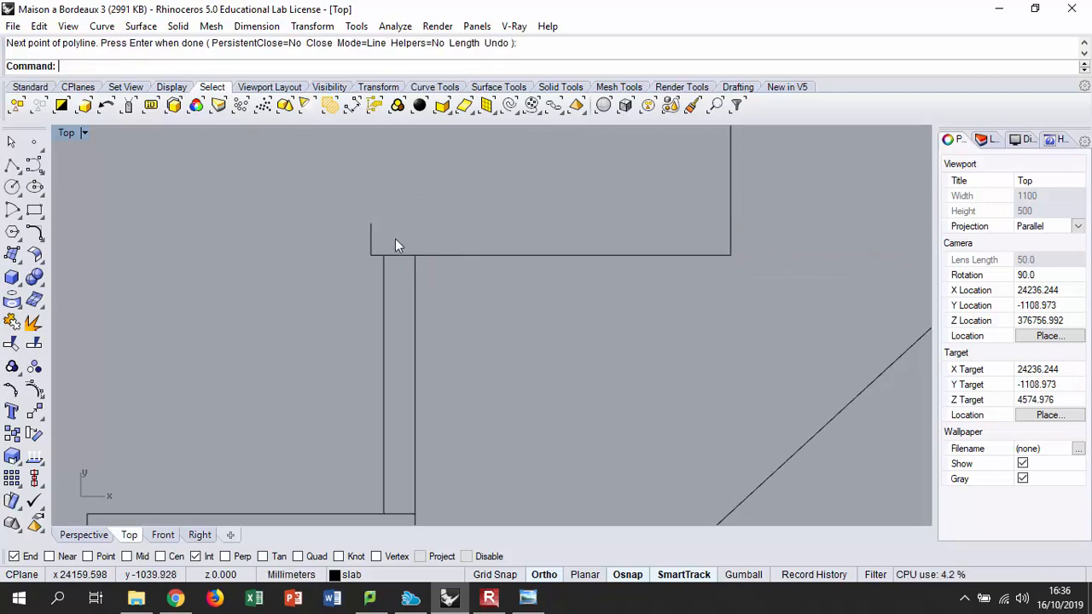
{"action": "key", "text": "Return"}
{"action": "left_click", "coordinate": [370, 223]}
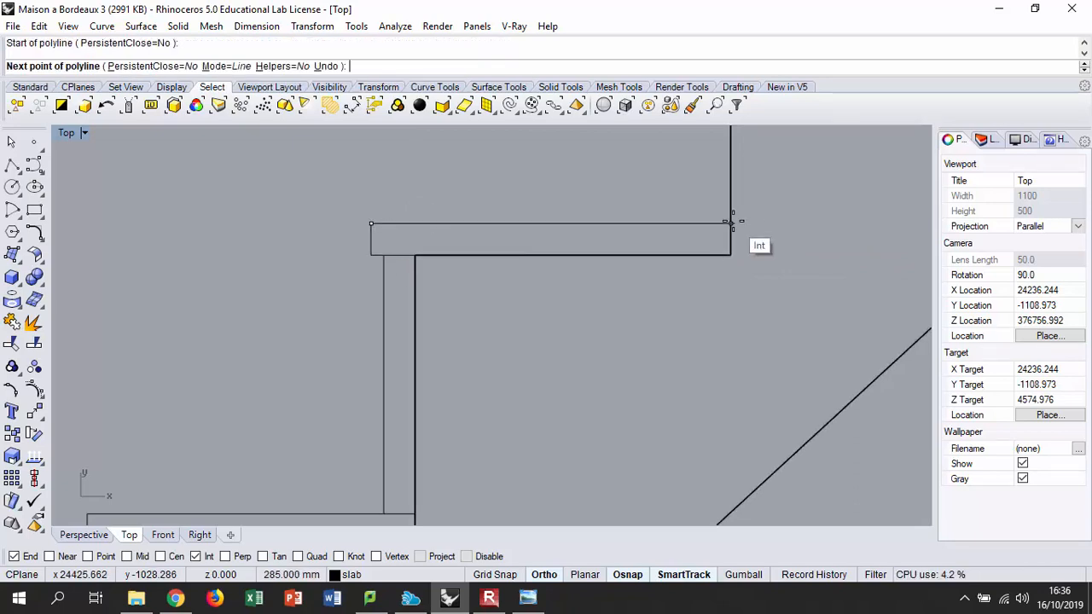
{"action": "left_click", "coordinate": [730, 224]}
{"action": "left_click", "coordinate": [730, 254]}
{"action": "key", "text": "Escape"}
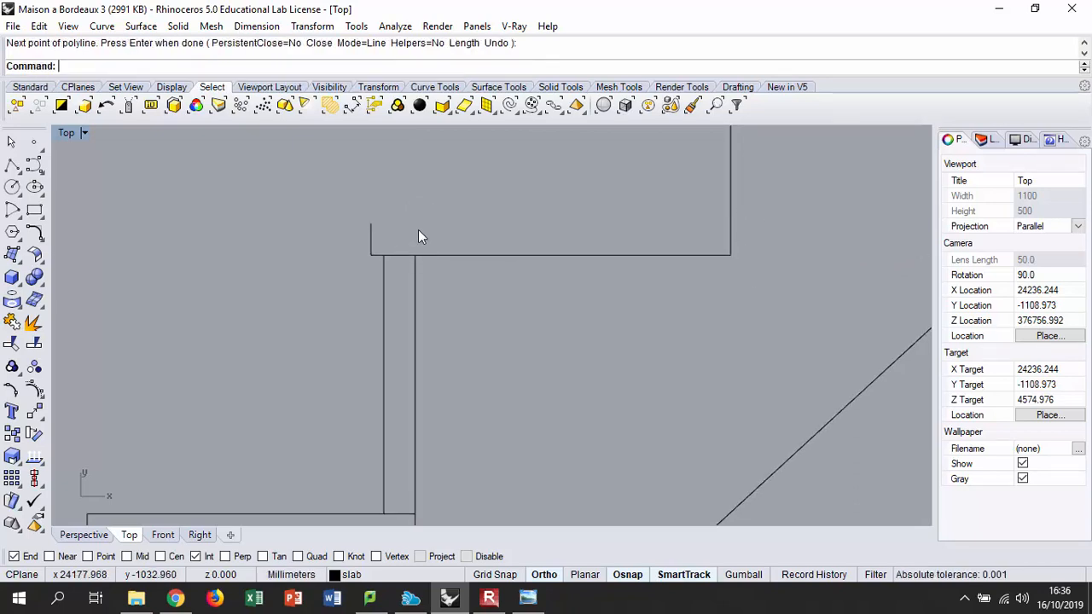
- Draw a polyline from the nosing's upper corner to the next riser, down to the inner corner, and back to the step's outer corner
{"action": "key", "text": "Return"}
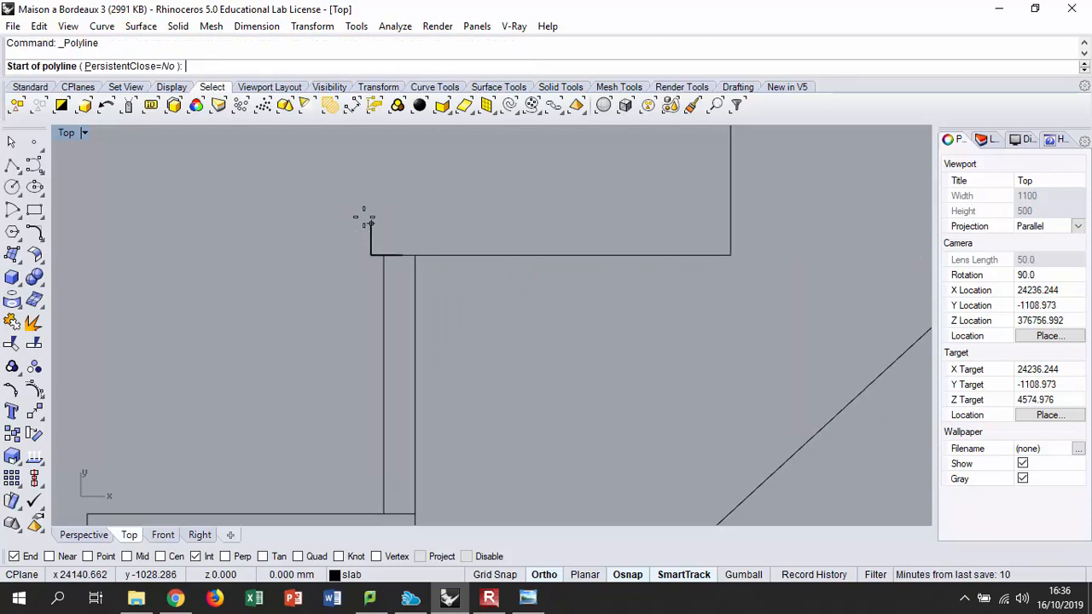
{"action": "left_click", "coordinate": [370, 224]}
{"action": "left_click", "coordinate": [730, 224]}
{"action": "left_click", "coordinate": [730, 254]}
{"action": "left_click", "coordinate": [416, 254]}
{"action": "key", "text": "Return"}
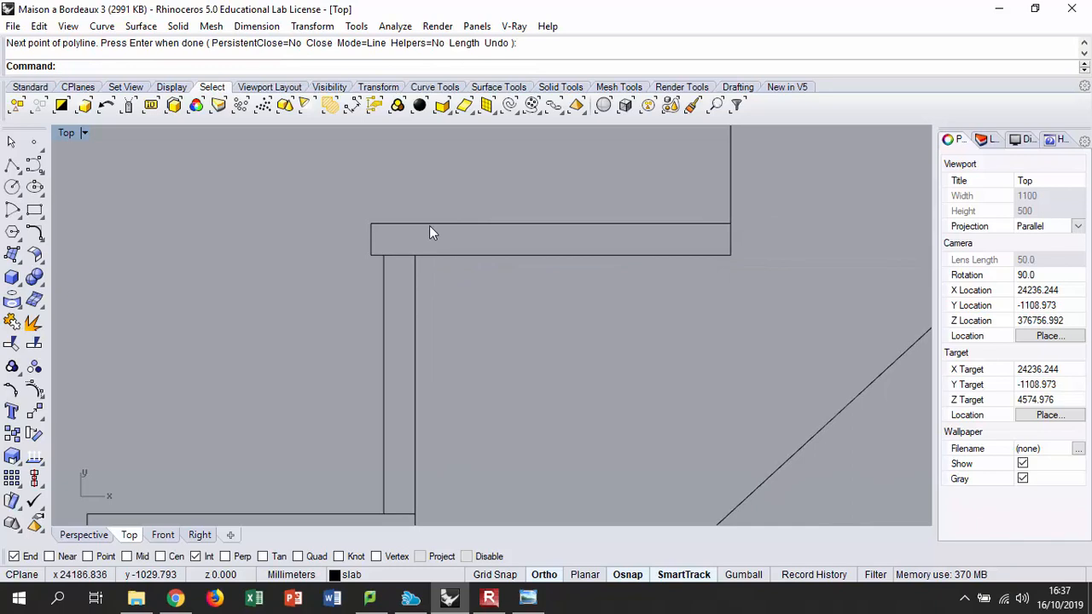
- Show the nosing polyline's control points and move its inner end point to the step's outer corner
{"action": "left_click", "coordinate": [426, 224]}
{"action": "scroll", "coordinate": [401, 252], "scroll_direction": "up", "scroll_amount": 2}
{"action": "left_click", "coordinate": [403, 254]}
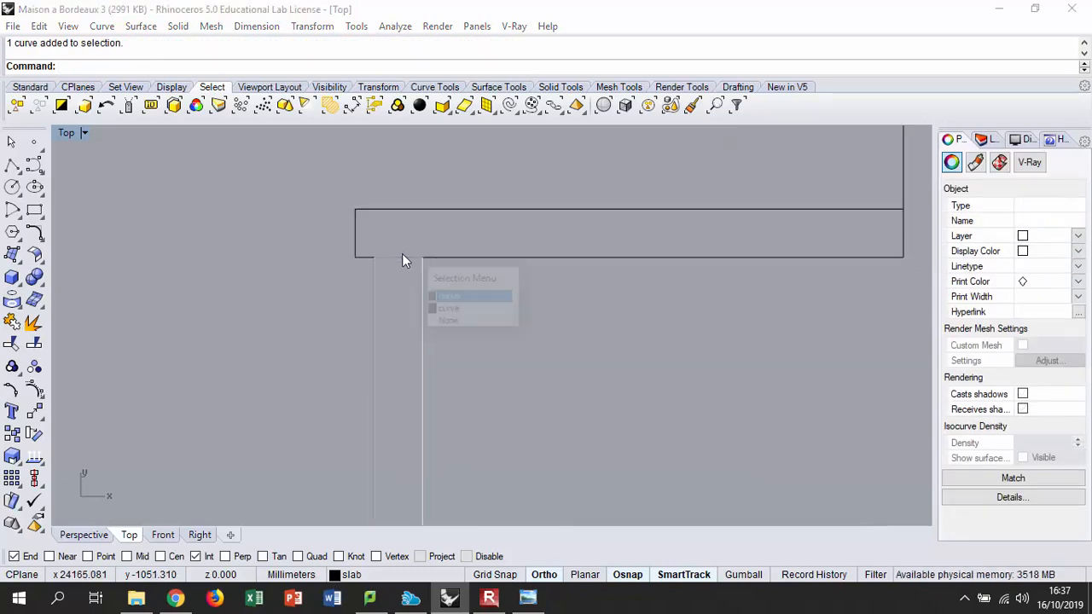
{"action": "left_click_drag", "start_coordinate": [415, 192], "coordinate": [346, 229]}
{"action": "scroll", "coordinate": [390, 252], "scroll_direction": "up", "scroll_amount": 1}
{"action": "left_click", "coordinate": [388, 259]}
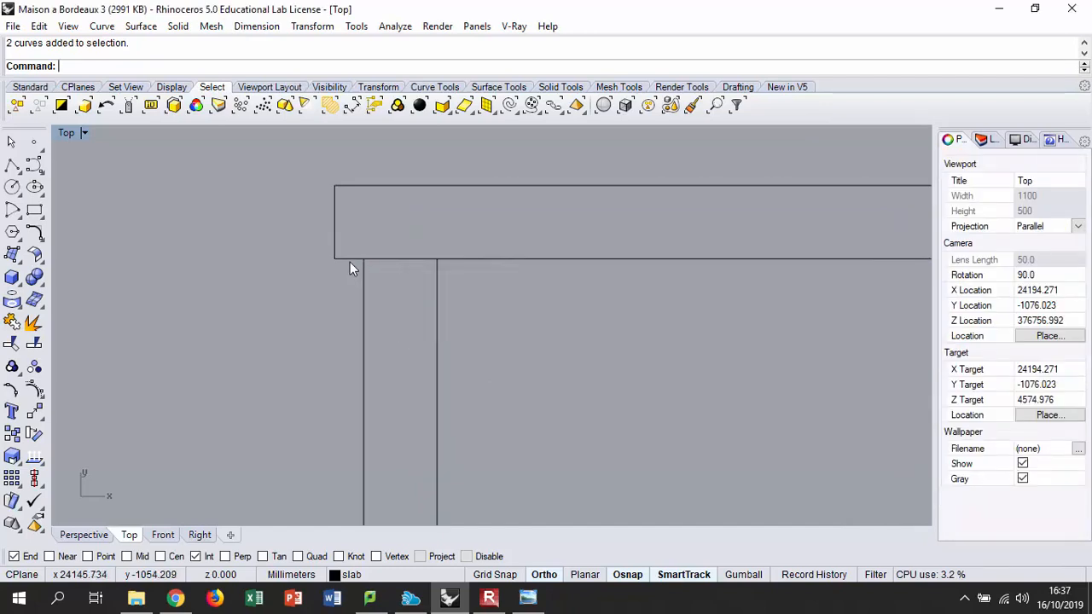
{"action": "left_click", "coordinate": [350, 262]}
{"action": "scroll", "coordinate": [211, 363], "scroll_direction": "up", "scroll_amount": 1}
{"action": "scroll", "coordinate": [211, 362], "scroll_direction": "up", "scroll_amount": 2}
{"action": "left_click", "coordinate": [34, 390]}
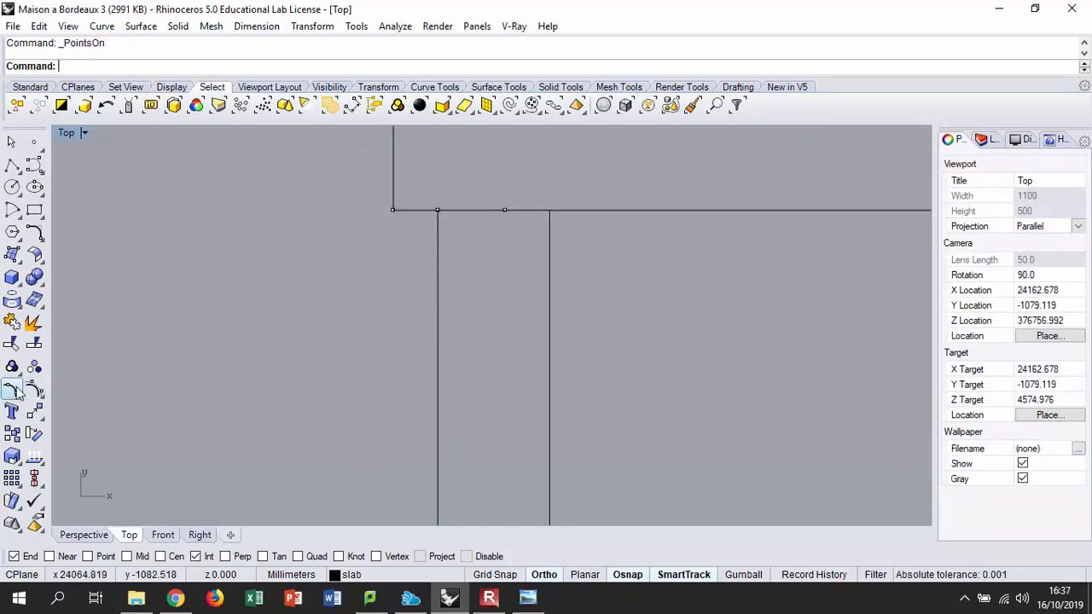
{"action": "left_click_drag", "start_coordinate": [529, 251], "coordinate": [545, 211]}
{"action": "scroll", "coordinate": [410, 321], "scroll_direction": "down", "scroll_amount": 3}
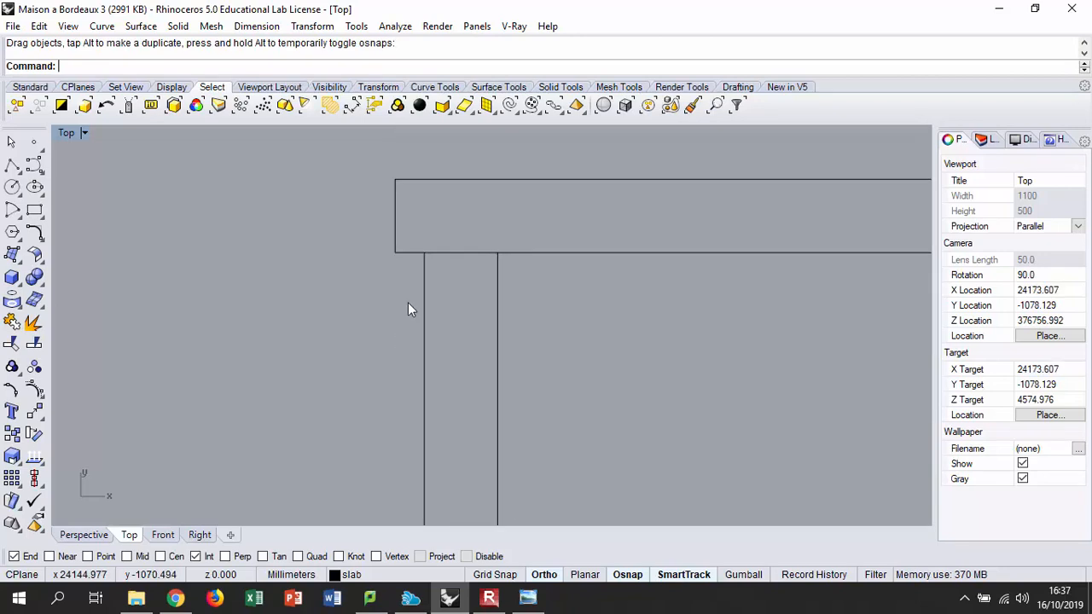
- Join the two open curves of the second tread into one closed outline
{"action": "left_click_drag", "start_coordinate": [376, 220], "coordinate": [376, 220]}
{"action": "scroll", "coordinate": [309, 326], "scroll_direction": "down", "scroll_amount": 5}
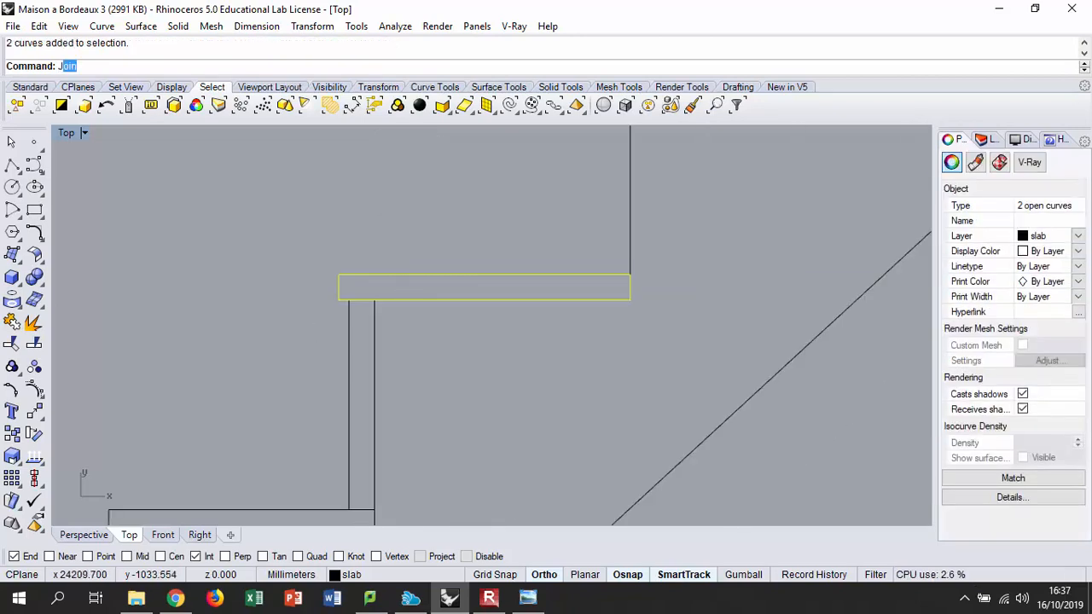
{"action": "key", "text": "Return"}
{"action": "left_click", "coordinate": [401, 245]}
- Copy the second tread and its riser panel together from the tread's lower inner corner to the inner corner of the next step up
{"action": "scroll", "coordinate": [405, 271], "scroll_direction": "down", "scroll_amount": 6}
{"action": "scroll", "coordinate": [376, 291], "scroll_direction": "up", "scroll_amount": 4}
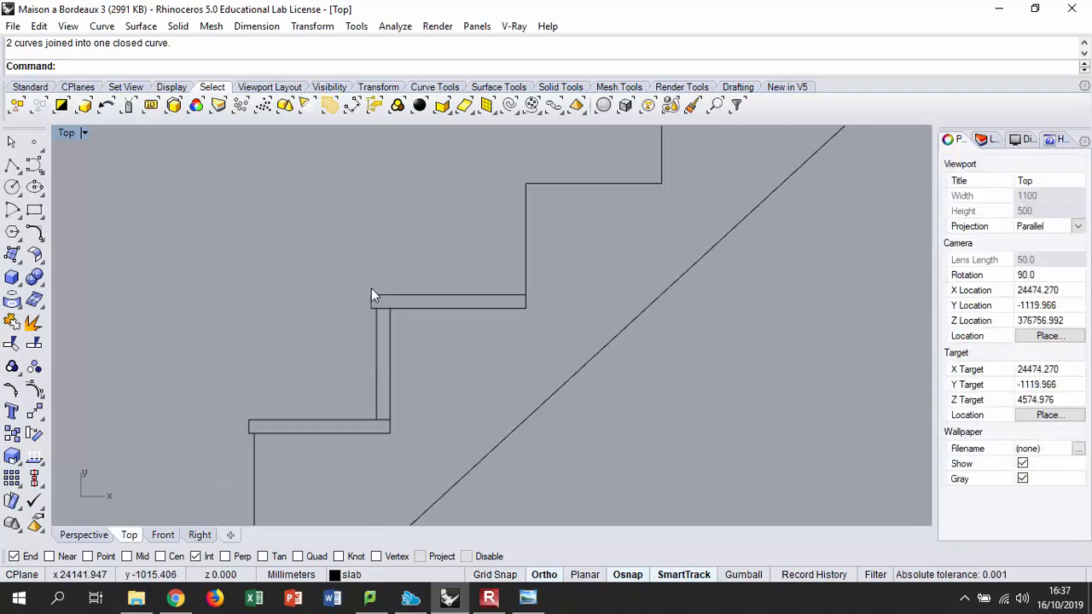
{"action": "left_click", "coordinate": [370, 315]}
{"action": "scroll", "coordinate": [380, 291], "scroll_direction": "up", "scroll_amount": 1}
{"action": "left_click_drag", "start_coordinate": [378, 290], "coordinate": [361, 341]}
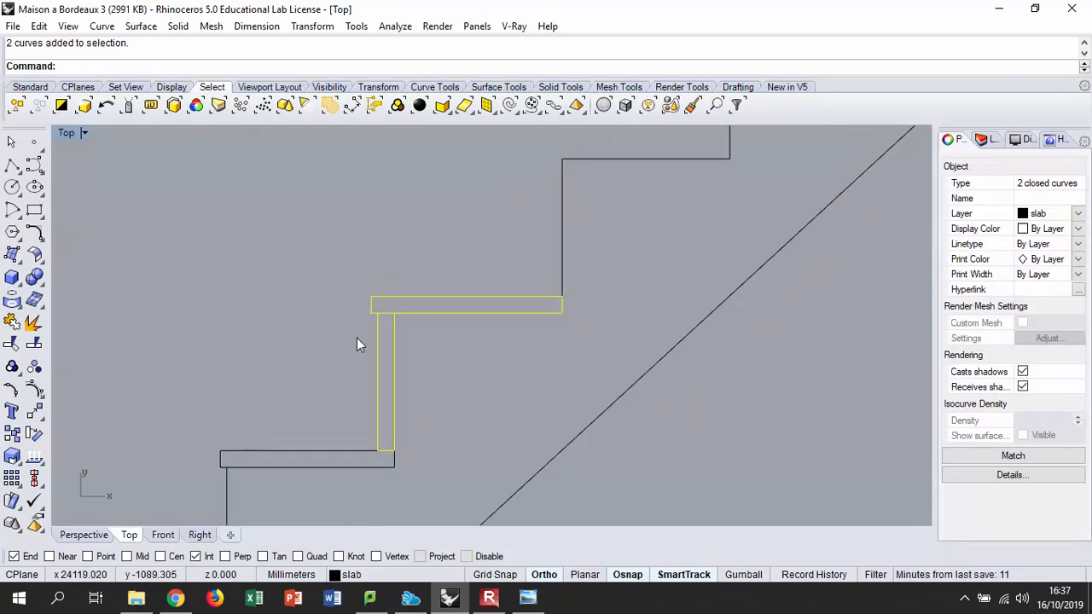
{"action": "left_click", "coordinate": [12, 433]}
{"action": "left_click", "coordinate": [558, 314]}
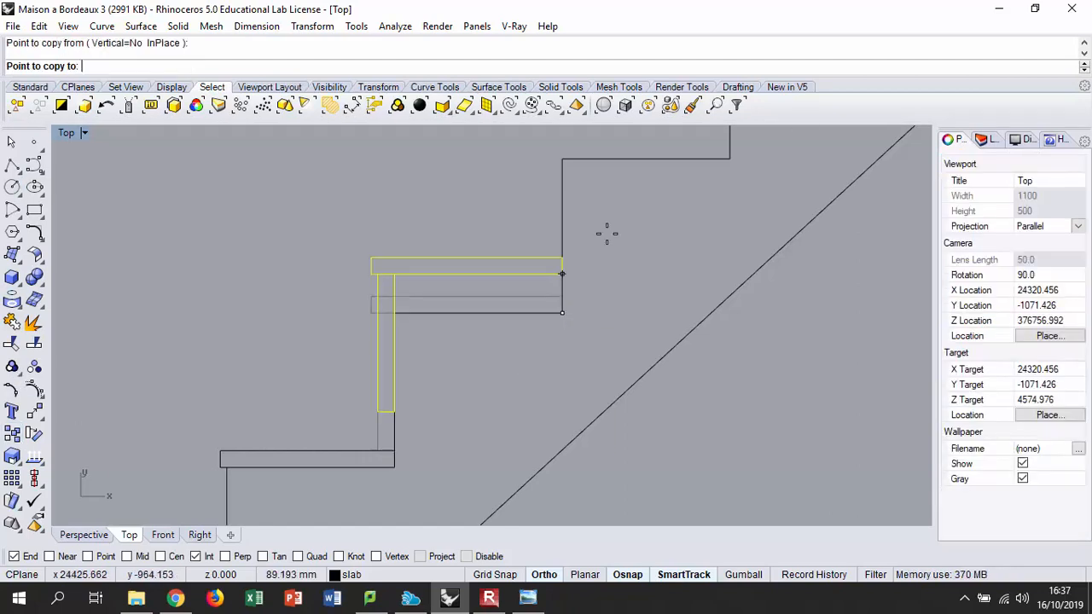
{"action": "left_click", "coordinate": [731, 155]}
- Place further copies of the tread and riser panel pair on every remaining step up to the top of the flight, and finish copying
{"action": "scroll", "coordinate": [604, 226], "scroll_direction": "up", "scroll_amount": 2}
{"action": "scroll", "coordinate": [657, 224], "scroll_direction": "down", "scroll_amount": 3}
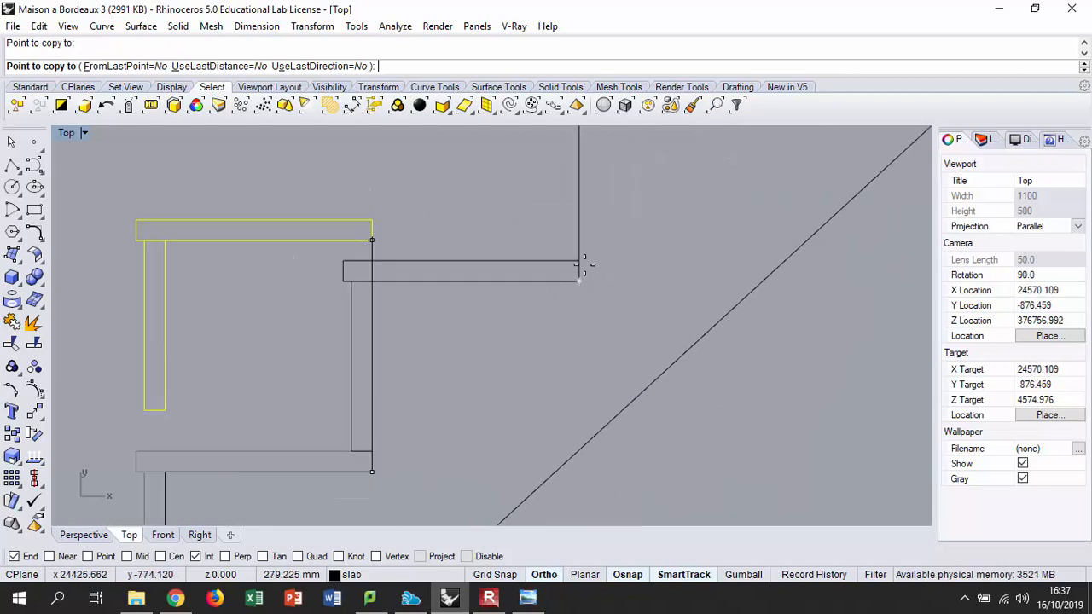
{"action": "left_click", "coordinate": [673, 219]}
{"action": "scroll", "coordinate": [652, 287], "scroll_direction": "down", "scroll_amount": 1}
{"action": "scroll", "coordinate": [633, 300], "scroll_direction": "up", "scroll_amount": 4}
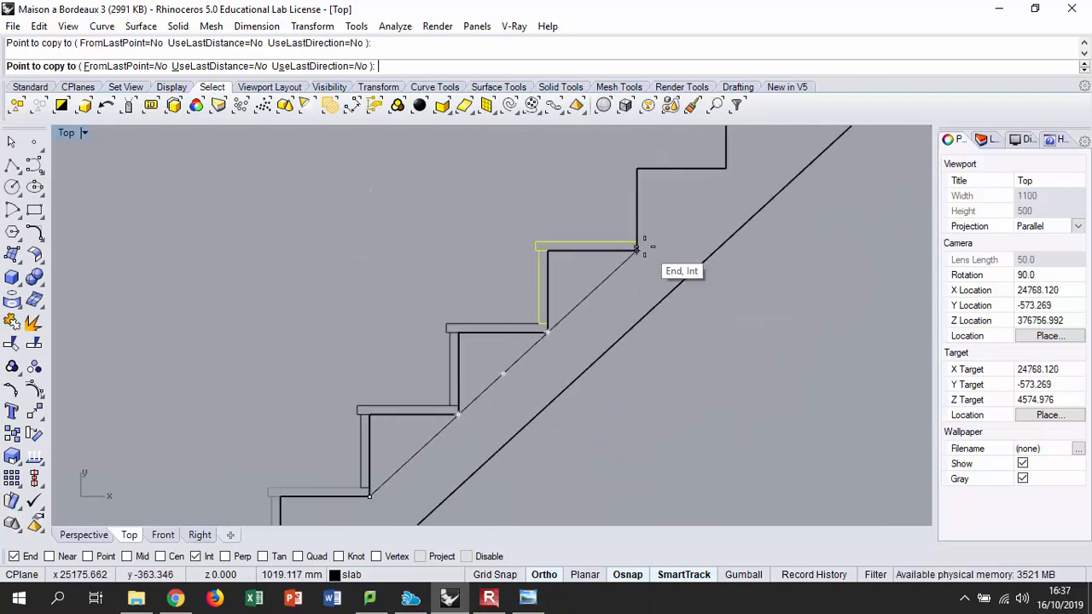
{"action": "scroll", "coordinate": [670, 443], "scroll_direction": "down", "scroll_amount": 1}
{"action": "scroll", "coordinate": [645, 161], "scroll_direction": "up", "scroll_amount": 1}
{"action": "scroll", "coordinate": [495, 299], "scroll_direction": "up", "scroll_amount": 1}
{"action": "scroll", "coordinate": [555, 509], "scroll_direction": "down", "scroll_amount": 3}
{"action": "scroll", "coordinate": [597, 249], "scroll_direction": "up", "scroll_amount": 2}
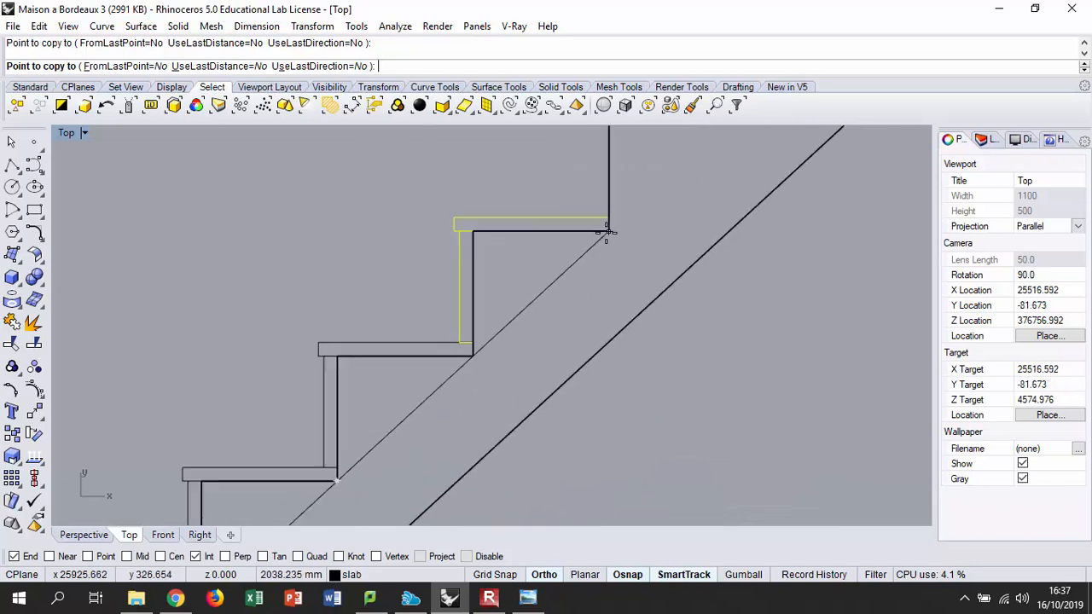
{"action": "scroll", "coordinate": [512, 264], "scroll_direction": "down", "scroll_amount": 2}
{"action": "scroll", "coordinate": [546, 256], "scroll_direction": "up", "scroll_amount": 2}
{"action": "left_click", "coordinate": [577, 243]}
{"action": "scroll", "coordinate": [576, 243], "scroll_direction": "down", "scroll_amount": 3}
{"action": "left_click", "coordinate": [567, 236]}
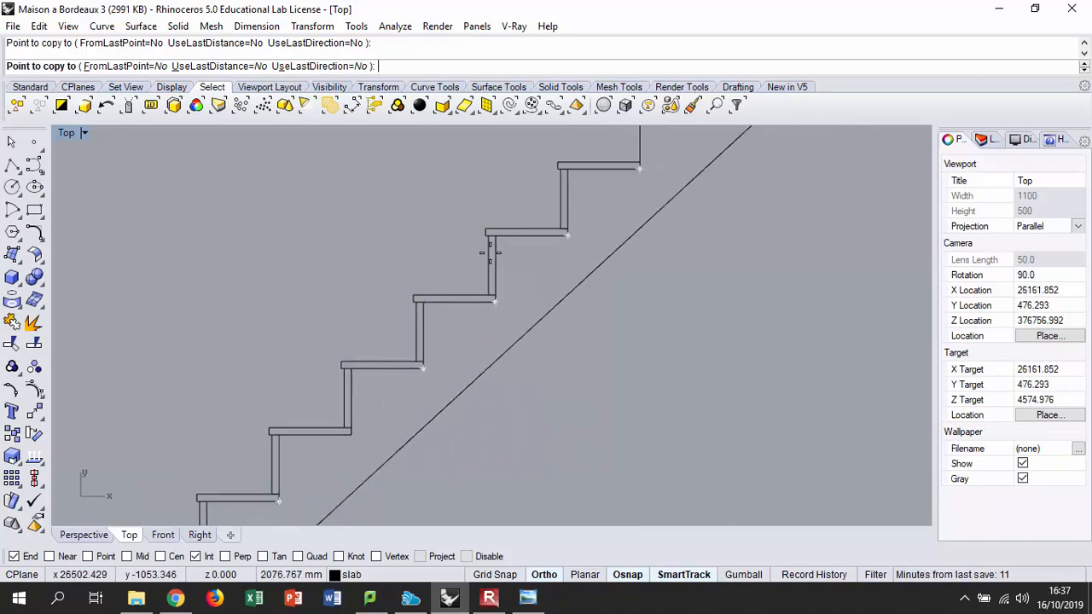
{"action": "scroll", "coordinate": [415, 292], "scroll_direction": "down", "scroll_amount": 3}
{"action": "scroll", "coordinate": [511, 232], "scroll_direction": "up", "scroll_amount": 4}
{"action": "scroll", "coordinate": [546, 227], "scroll_direction": "down", "scroll_amount": 3}
{"action": "scroll", "coordinate": [450, 312], "scroll_direction": "up", "scroll_amount": 3}
{"action": "left_click", "coordinate": [450, 312]}
{"action": "scroll", "coordinate": [498, 219], "scroll_direction": "down", "scroll_amount": 3}
{"action": "scroll", "coordinate": [567, 215], "scroll_direction": "up", "scroll_amount": 3}
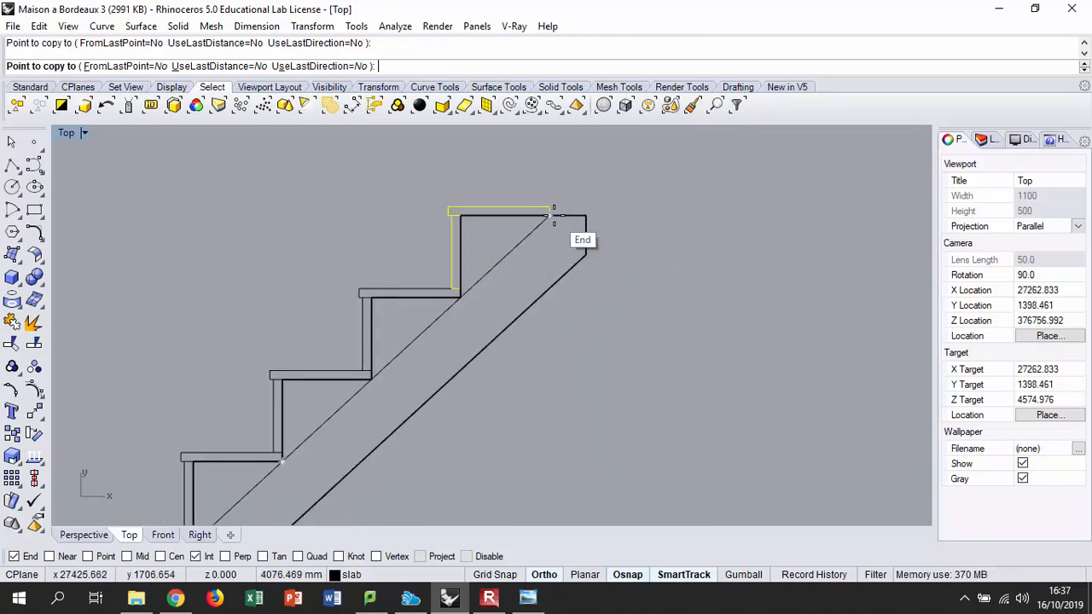
{"action": "left_click", "coordinate": [560, 217]}
{"action": "key", "text": "Return"}
{"action": "scroll", "coordinate": [575, 224], "scroll_direction": "down", "scroll_amount": 5}
{"action": "key", "text": "Escape"}
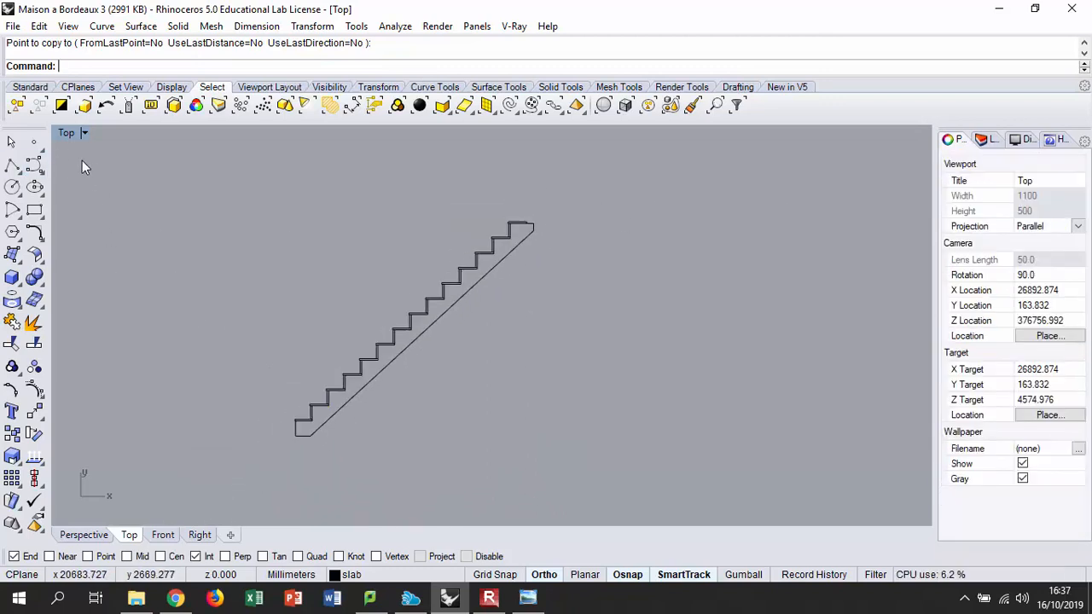
- Switch from the Top view to a maximized Perspective view framing the flat stair profile
{"action": "double_click", "coordinate": [69, 133]}
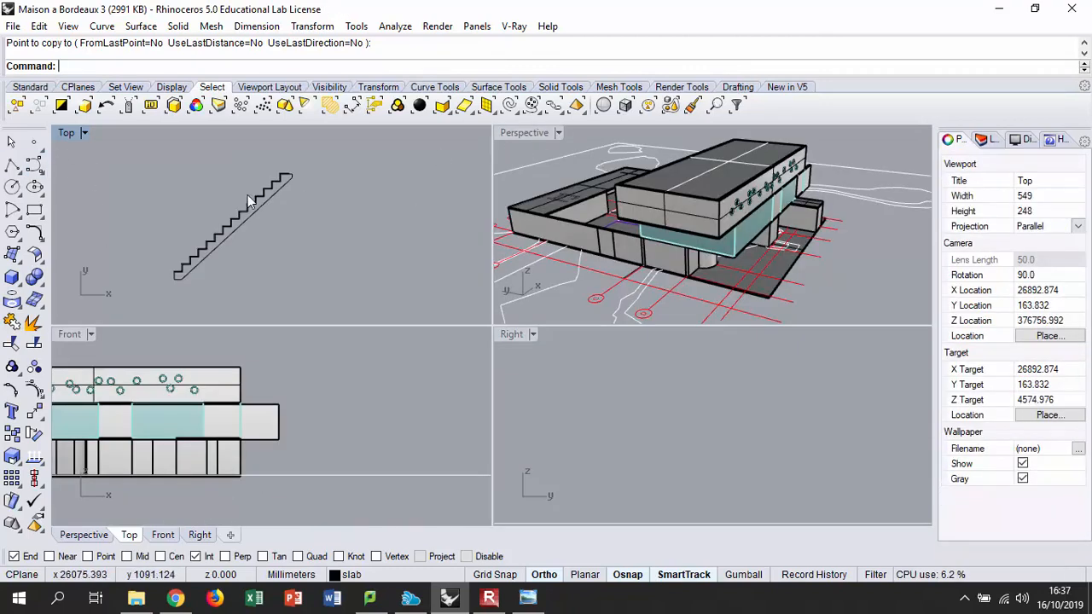
{"action": "scroll", "coordinate": [327, 209], "scroll_direction": "down", "scroll_amount": 6}
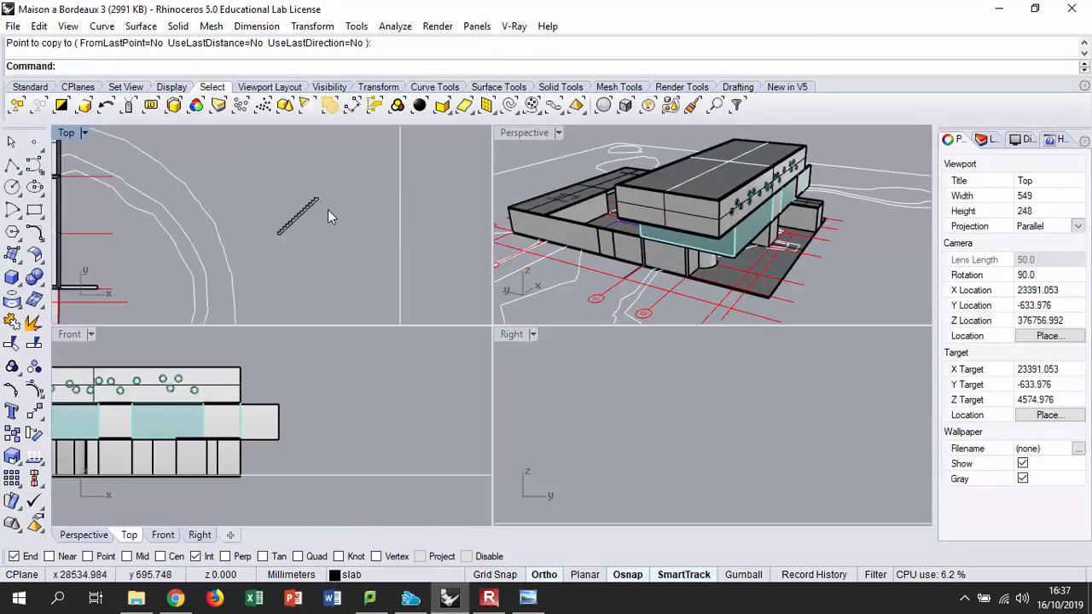
{"action": "double_click", "coordinate": [68, 133]}
{"action": "right_click_drag", "start_coordinate": [484, 394], "coordinate": [479, 341]}
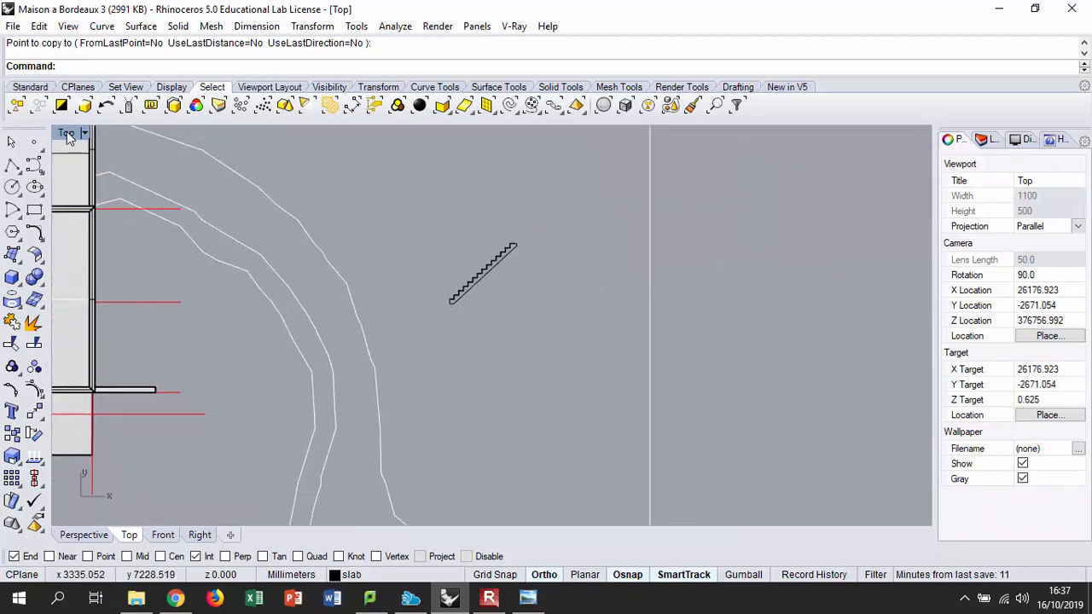
{"action": "double_click", "coordinate": [69, 134]}
{"action": "double_click", "coordinate": [537, 134]}
{"action": "scroll", "coordinate": [537, 298], "scroll_direction": "down", "scroll_amount": 3}
{"action": "right_click_drag", "start_coordinate": [580, 298], "coordinate": [615, 314]}
{"action": "scroll", "coordinate": [614, 309], "scroll_direction": "down", "scroll_amount": 3}
{"action": "scroll", "coordinate": [616, 266], "scroll_direction": "up", "scroll_amount": 6}
{"action": "scroll", "coordinate": [611, 263], "scroll_direction": "up", "scroll_amount": 4}
{"action": "scroll", "coordinate": [573, 294], "scroll_direction": "down", "scroll_amount": 2}
{"action": "scroll", "coordinate": [554, 324], "scroll_direction": "up", "scroll_amount": 3}
{"action": "right_click_drag", "start_coordinate": [562, 339], "coordinate": [561, 304]}
{"action": "scroll", "coordinate": [454, 271], "scroll_direction": "down", "scroll_amount": 3}
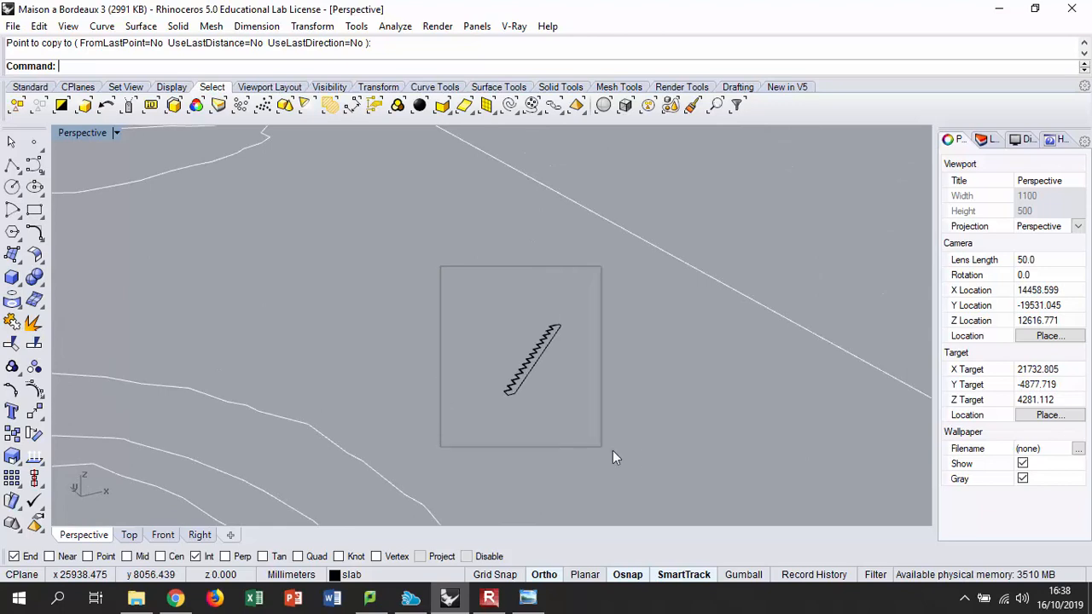
- Select all the stair, tread and riser curves and rotate them 90 degrees with the gumball to stand upright
{"action": "left_click_drag", "start_coordinate": [574, 440], "coordinate": [571, 435]}
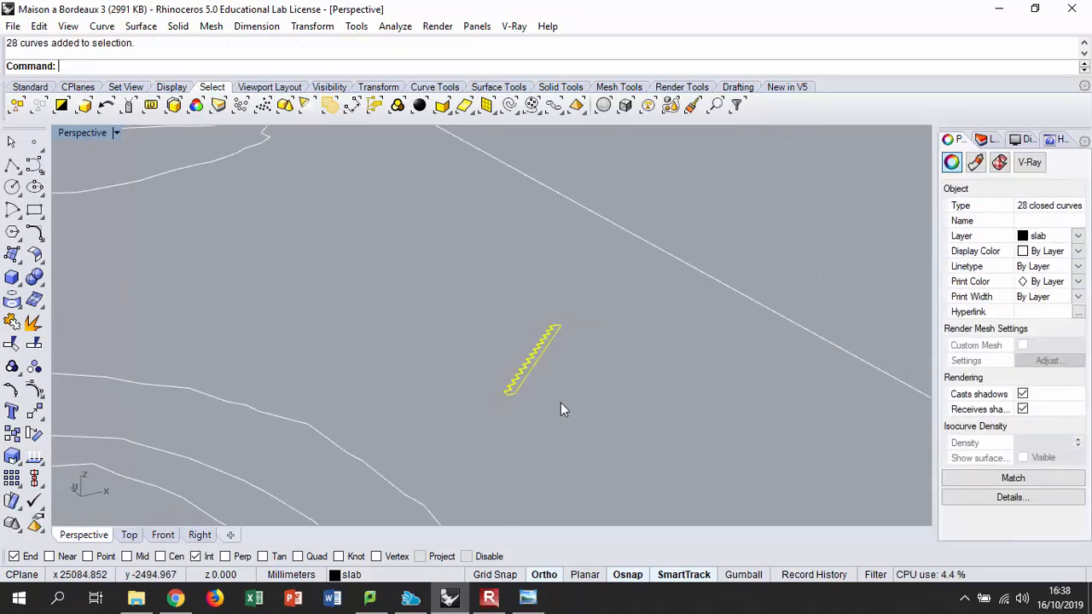
{"action": "right_click_drag", "start_coordinate": [558, 394], "coordinate": [484, 467]}
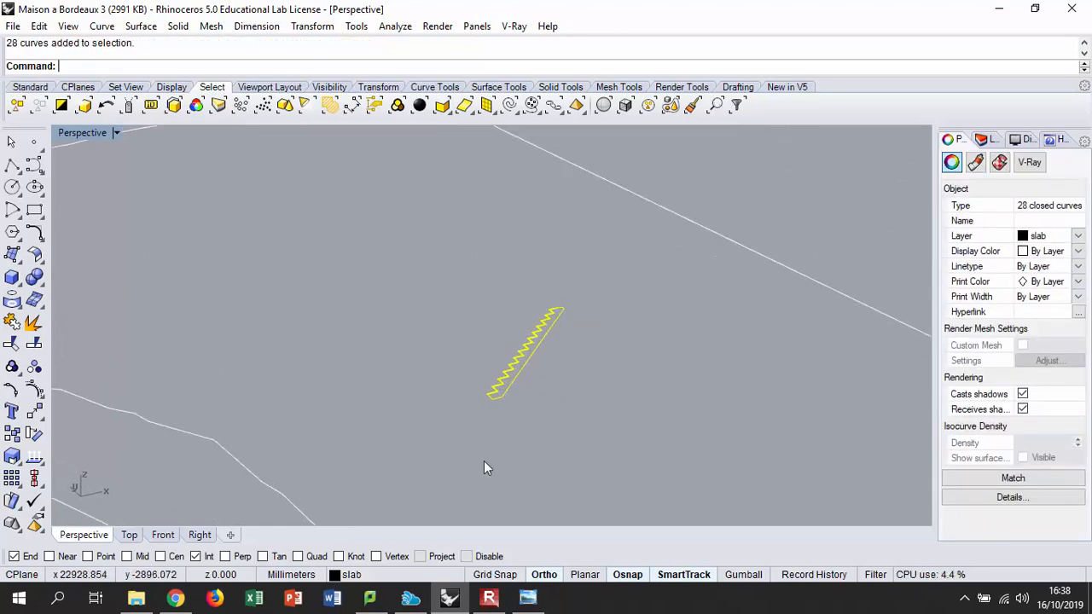
{"action": "left_click", "coordinate": [743, 577]}
{"action": "right_click_drag", "start_coordinate": [559, 372], "coordinate": [522, 365]}
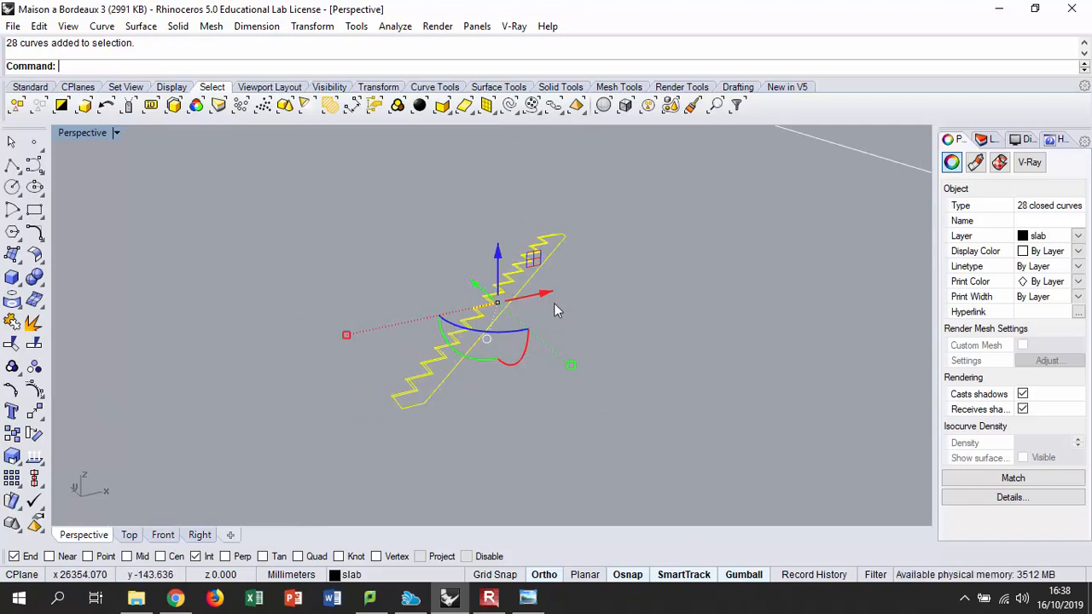
{"action": "left_click_drag", "start_coordinate": [528, 355], "coordinate": [525, 349]}
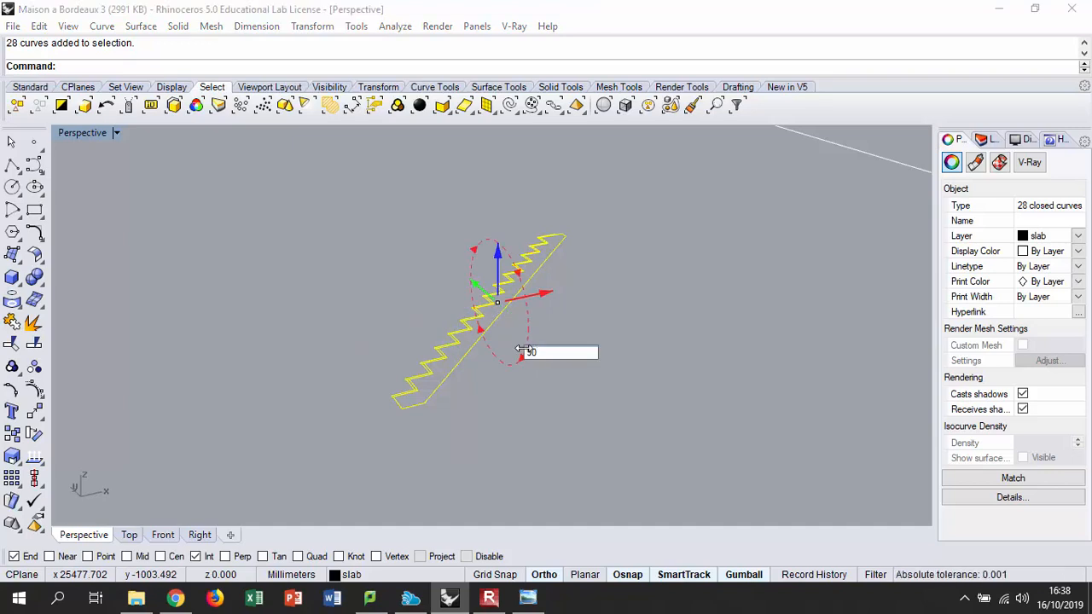
{"action": "key", "text": "Return"}
{"action": "right_click", "coordinate": [523, 346]}
{"action": "key", "text": "Escape"}
{"action": "key", "text": "Escape"}
{"action": "scroll", "coordinate": [551, 340], "scroll_direction": "down", "scroll_amount": 3}
{"action": "scroll", "coordinate": [551, 340], "scroll_direction": "down", "scroll_amount": 3}
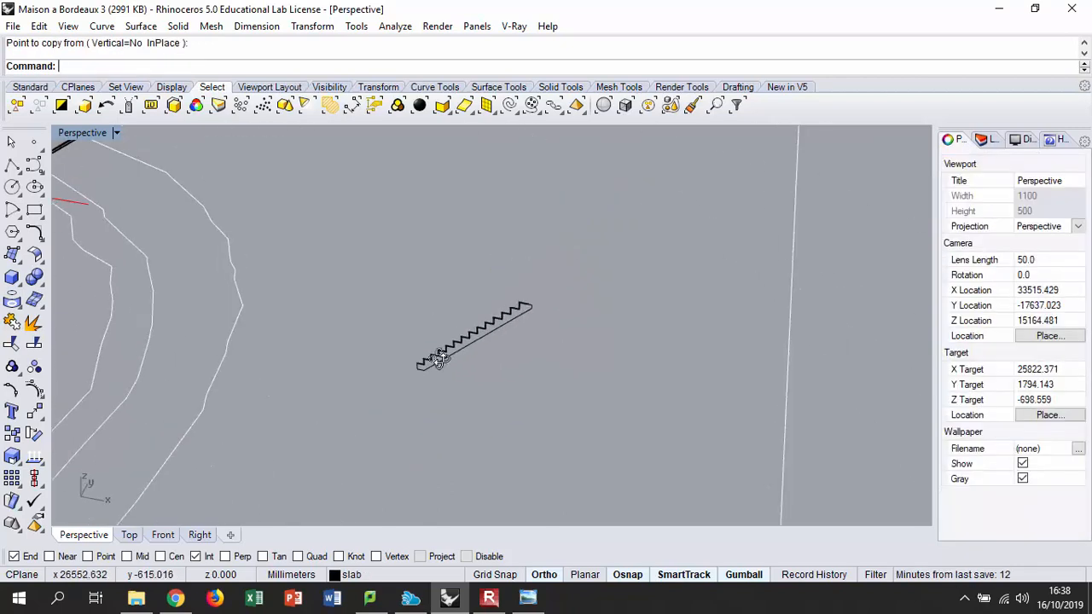
- Extrude the closed stair profile into a solid 1000 mm wide
{"action": "right_click_drag", "start_coordinate": [550, 355], "coordinate": [494, 339]}
{"action": "scroll", "coordinate": [512, 354], "scroll_direction": "up", "scroll_amount": 5}
{"action": "right_click_drag", "start_coordinate": [531, 370], "coordinate": [470, 338]}
{"action": "scroll", "coordinate": [470, 339], "scroll_direction": "up", "scroll_amount": 3}
{"action": "left_click", "coordinate": [508, 391]}
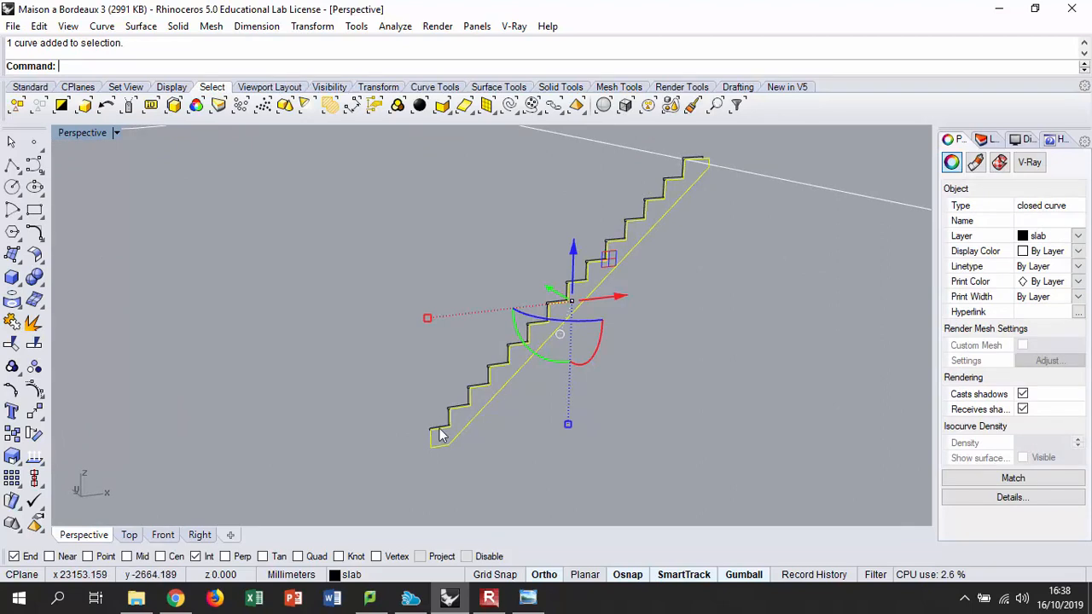
{"action": "right_click_drag", "start_coordinate": [376, 274], "coordinate": [527, 317]}
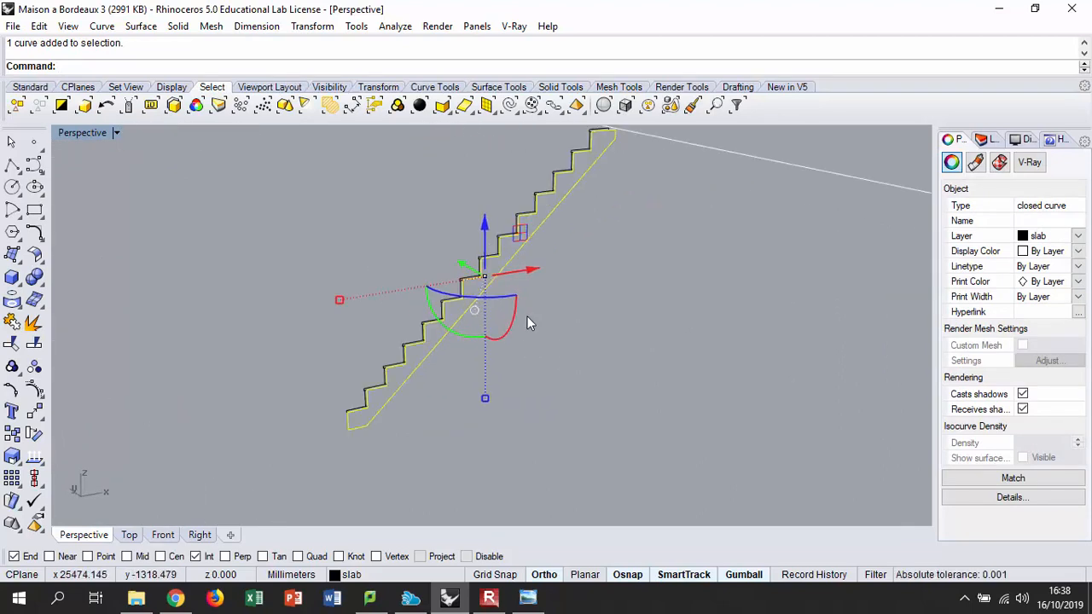
{"action": "left_click", "coordinate": [18, 283]}
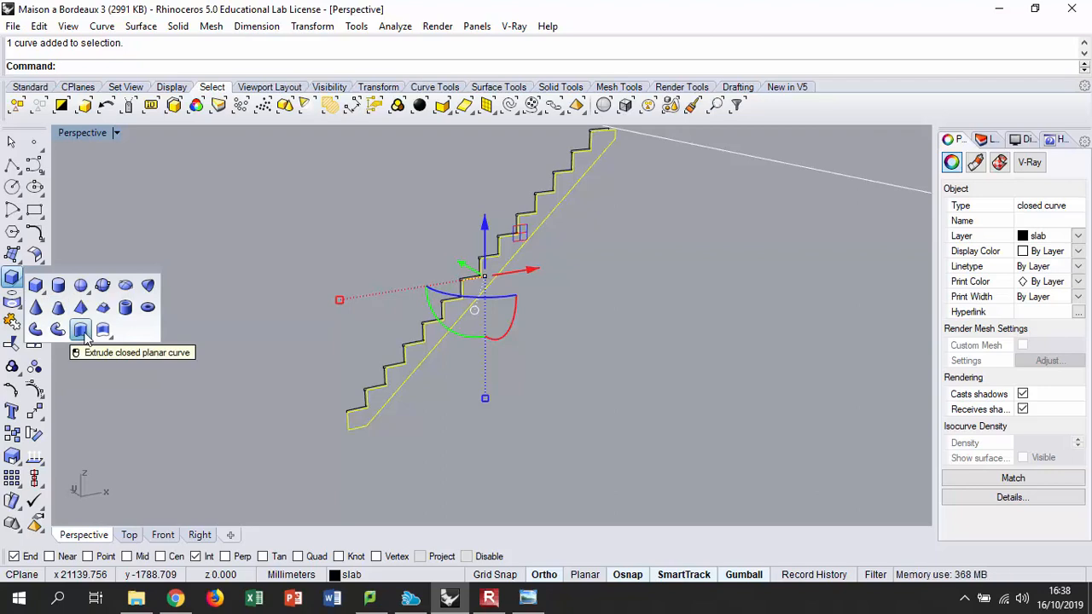
{"action": "left_click", "coordinate": [86, 337]}
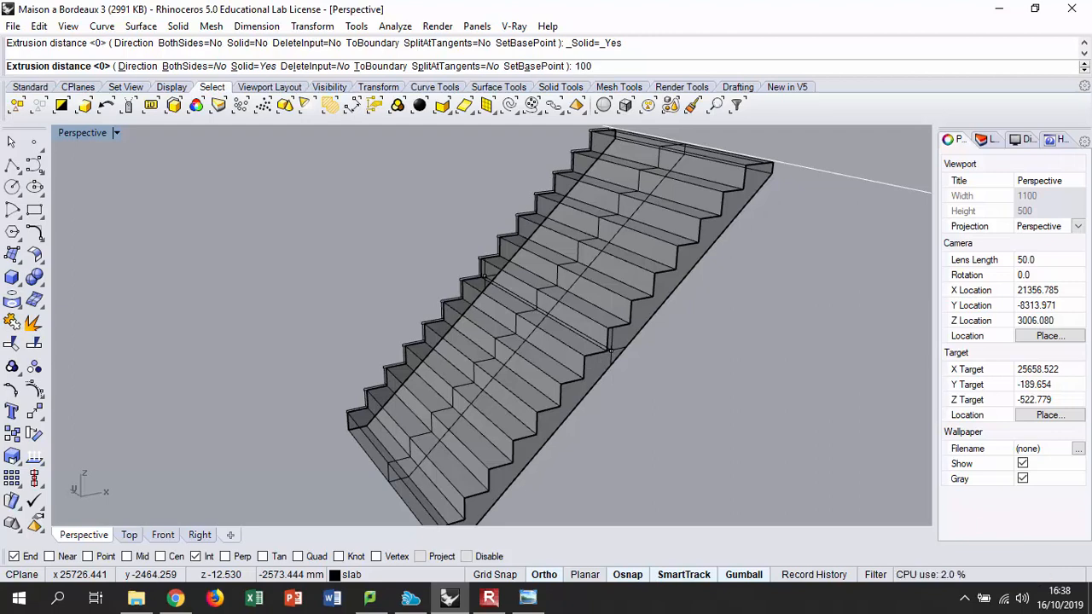
{"action": "key", "text": "Return"}
{"action": "key", "text": "Escape"}
- Extrude the lowest tread's closed outline into a solid reaching the opposite side of the stair
{"action": "right_click_drag", "start_coordinate": [552, 352], "coordinate": [646, 273]}
{"action": "scroll", "coordinate": [385, 517], "scroll_direction": "up", "scroll_amount": 5}
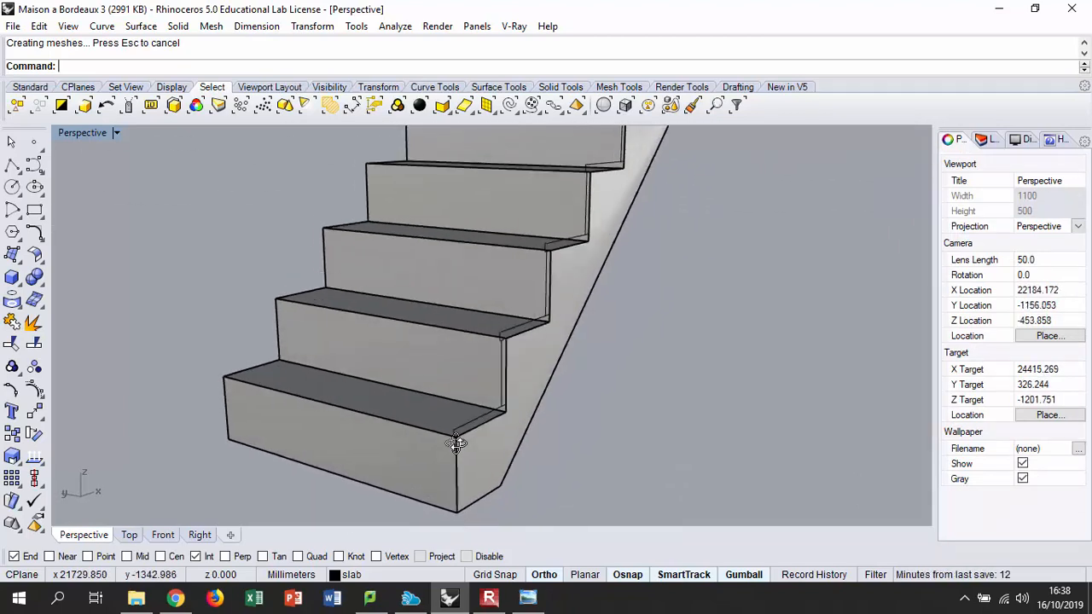
{"action": "scroll", "coordinate": [465, 443], "scroll_direction": "up", "scroll_amount": 3}
{"action": "mouse_move", "coordinate": [479, 418]}
{"action": "right_mouse_down"}
{"action": "mouse_move", "coordinate": [427, 415]}
{"action": "mouse_move", "coordinate": [494, 419]}
{"action": "right_mouse_up"}
{"action": "left_click", "coordinate": [509, 411]}
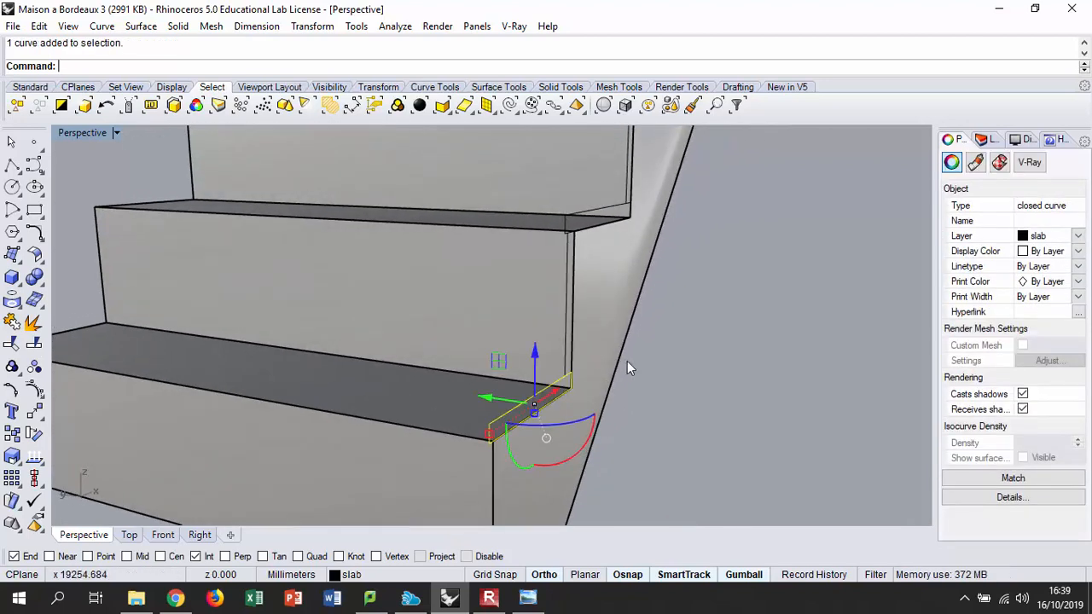
{"action": "left_click", "coordinate": [22, 263]}
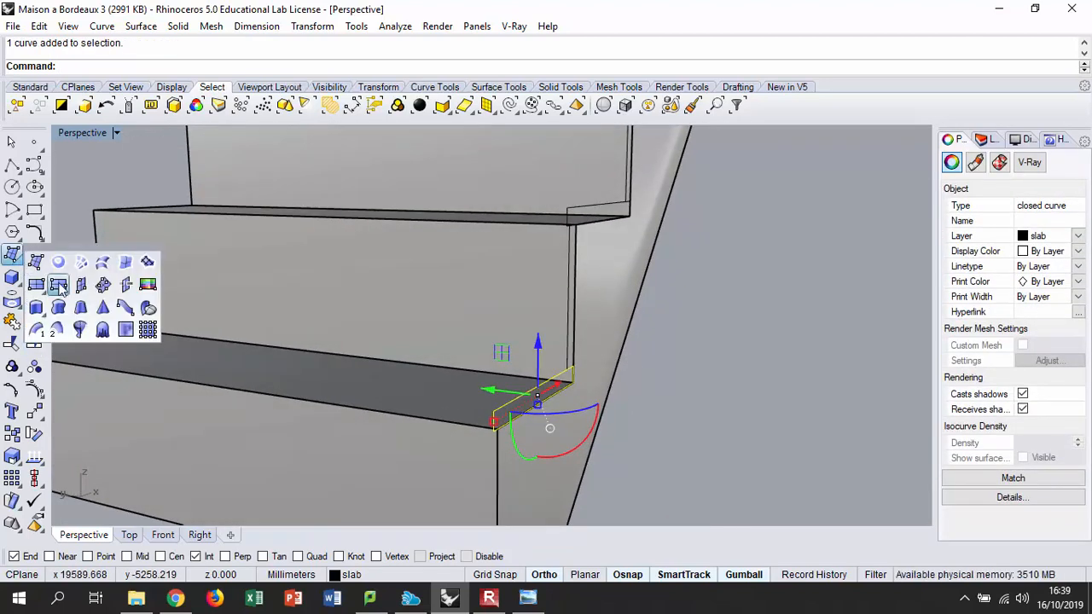
{"action": "left_click", "coordinate": [19, 283]}
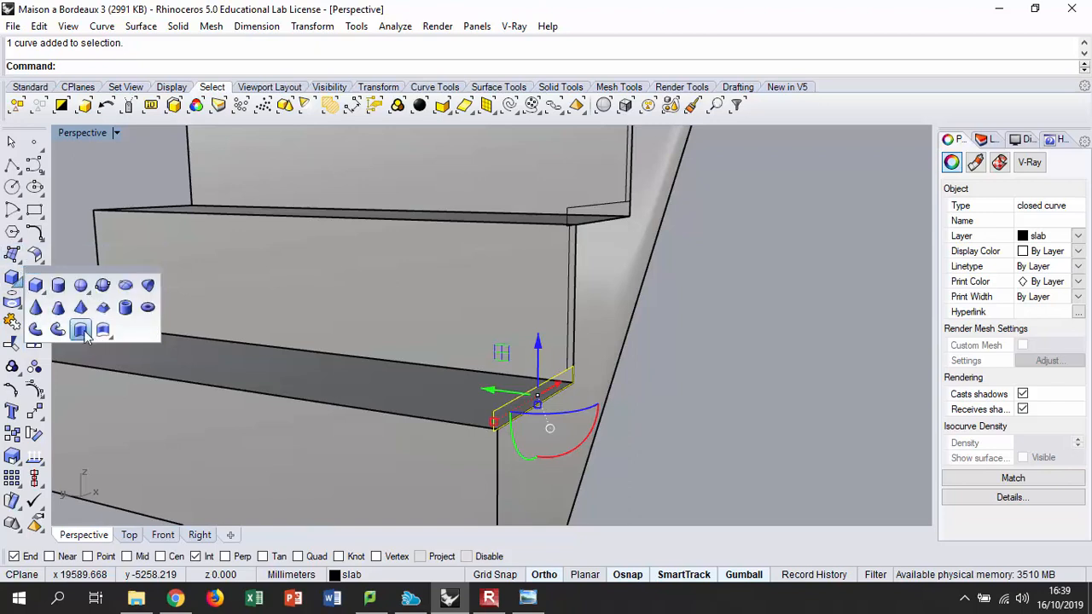
{"action": "left_click", "coordinate": [81, 330]}
{"action": "scroll", "coordinate": [601, 336], "scroll_direction": "down", "scroll_amount": 3}
{"action": "scroll", "coordinate": [175, 336], "scroll_direction": "up", "scroll_amount": 4}
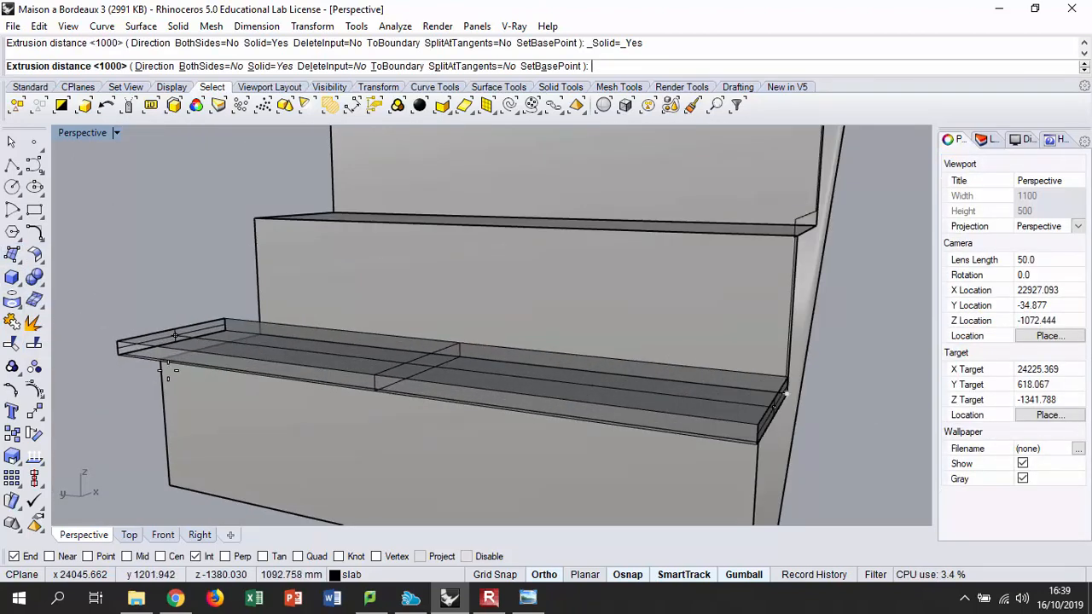
{"action": "left_click", "coordinate": [163, 362]}
{"action": "key", "text": "Escape"}
- Try to show the control points of the lowest tread's extrusion
{"action": "right_click_drag", "start_coordinate": [592, 331], "coordinate": [511, 359]}
{"action": "scroll", "coordinate": [553, 377], "scroll_direction": "up", "scroll_amount": 6}
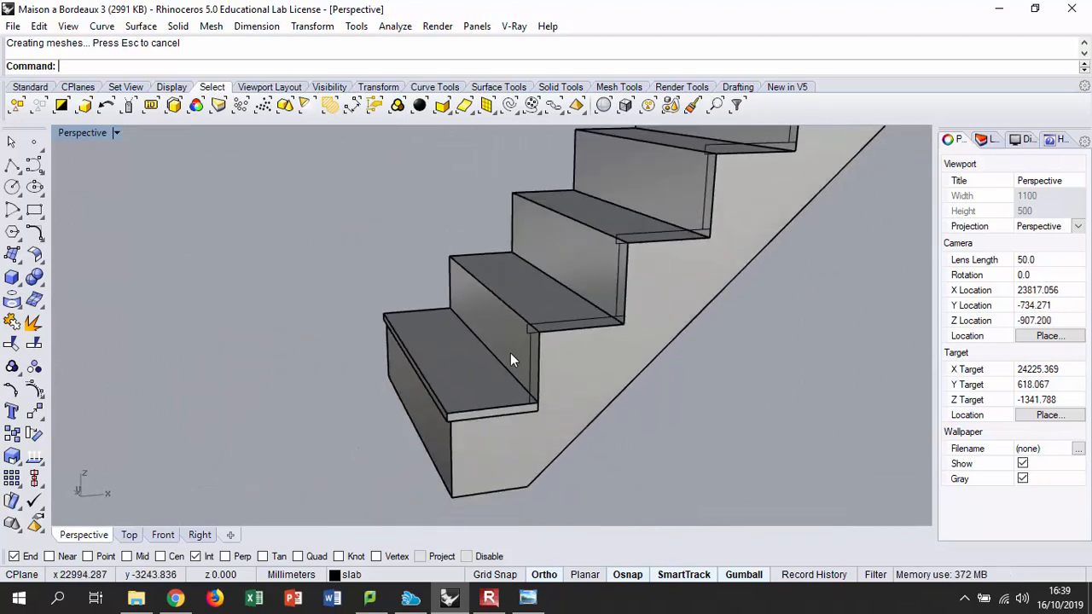
{"action": "left_click", "coordinate": [562, 370]}
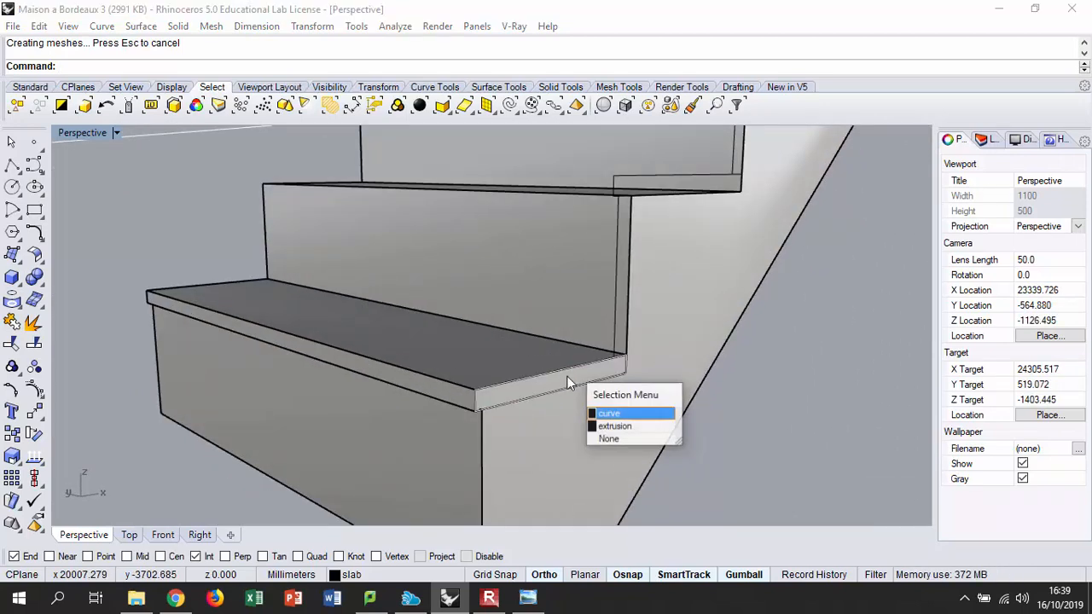
{"action": "left_click", "coordinate": [450, 397]}
{"action": "left_click", "coordinate": [541, 435]}
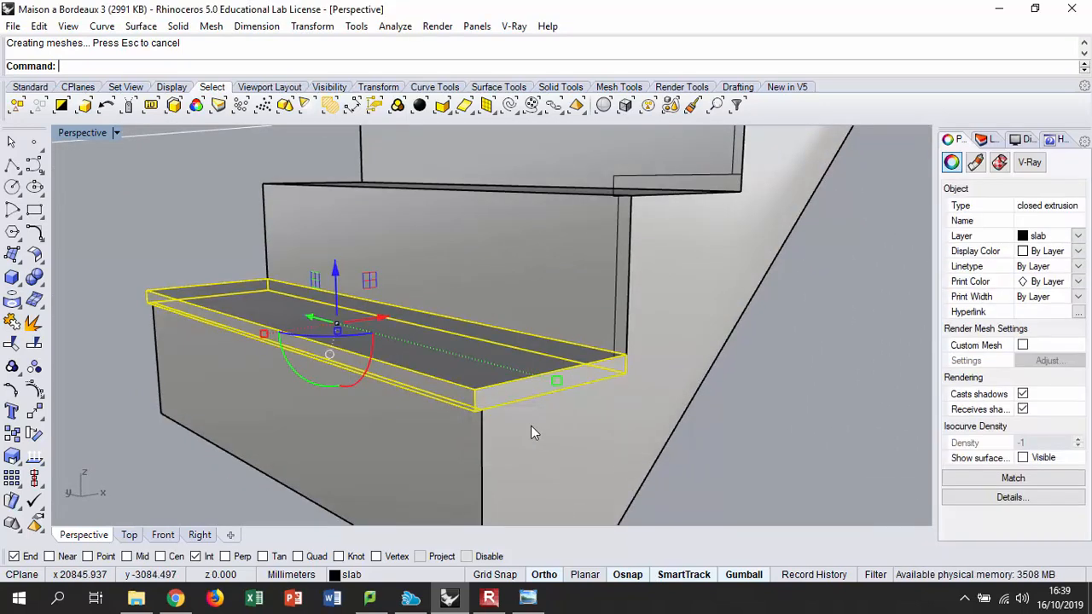
{"action": "right_click_drag", "start_coordinate": [450, 378], "coordinate": [731, 230]}
{"action": "scroll", "coordinate": [731, 223], "scroll_direction": "up", "scroll_amount": 3}
{"action": "right_click_drag", "start_coordinate": [707, 324], "coordinate": [458, 400]}
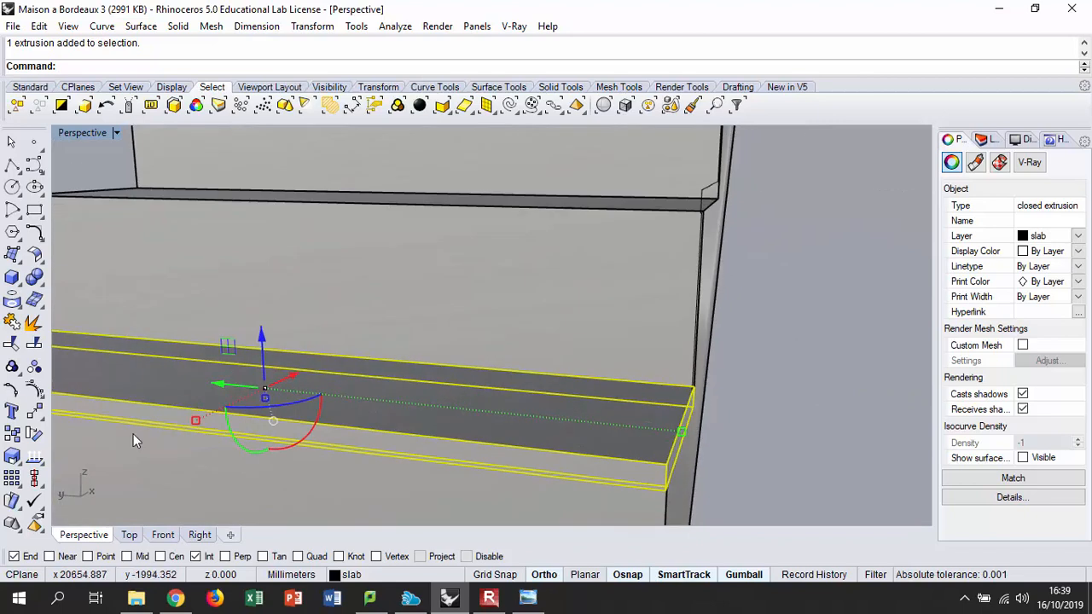
{"action": "left_click", "coordinate": [34, 389]}
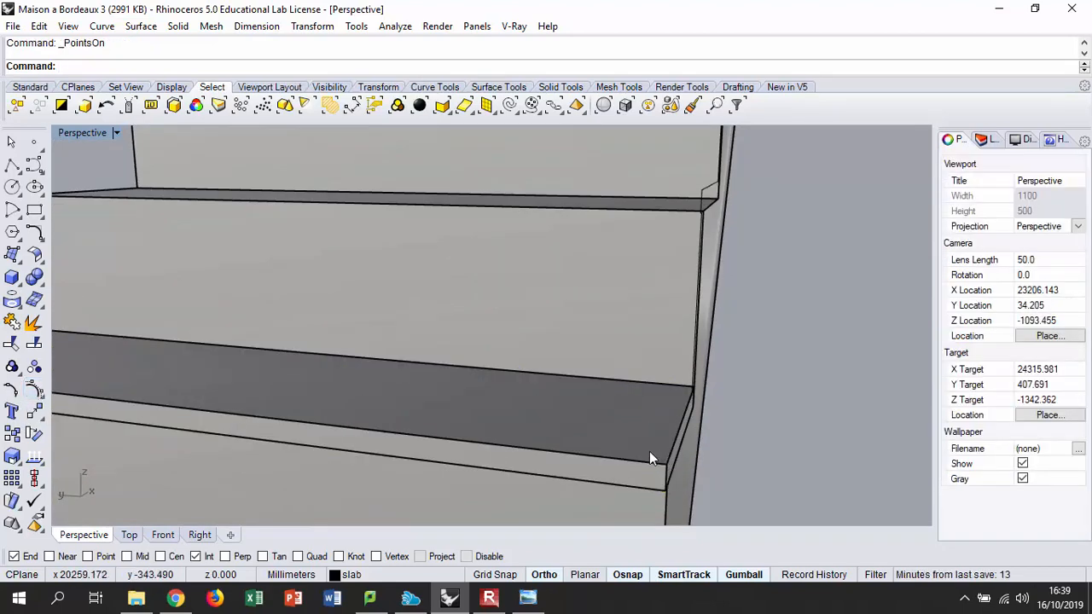
- Scale the lowest tread in one direction from its far inner corner, using the near corner as reference, to a length of 1010 mm
{"action": "left_click", "coordinate": [649, 451]}
{"action": "right_click_drag", "start_coordinate": [628, 437], "coordinate": [58, 495]}
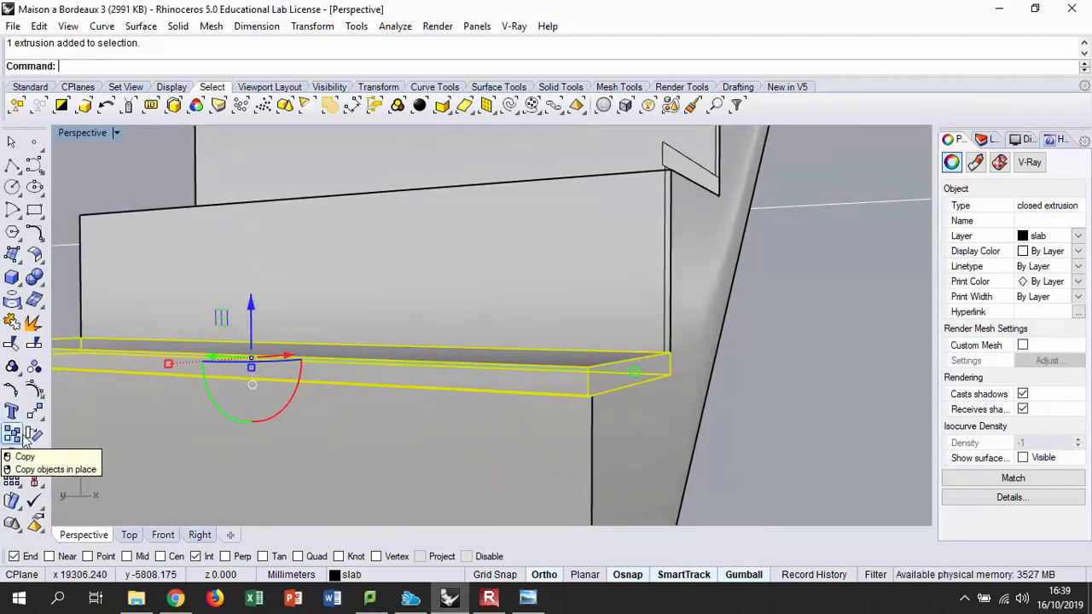
{"action": "left_click", "coordinate": [17, 465]}
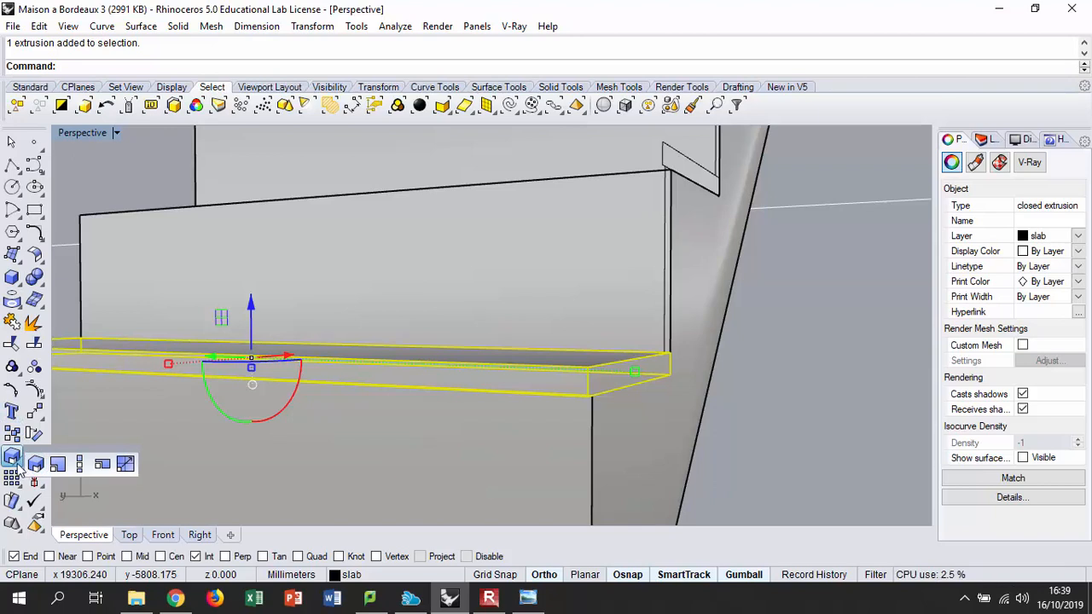
{"action": "left_click", "coordinate": [79, 467]}
{"action": "right_click_drag", "start_coordinate": [74, 463], "coordinate": [447, 416]}
{"action": "scroll", "coordinate": [211, 395], "scroll_direction": "up", "scroll_amount": 4}
{"action": "scroll", "coordinate": [179, 372], "scroll_direction": "up", "scroll_amount": 4}
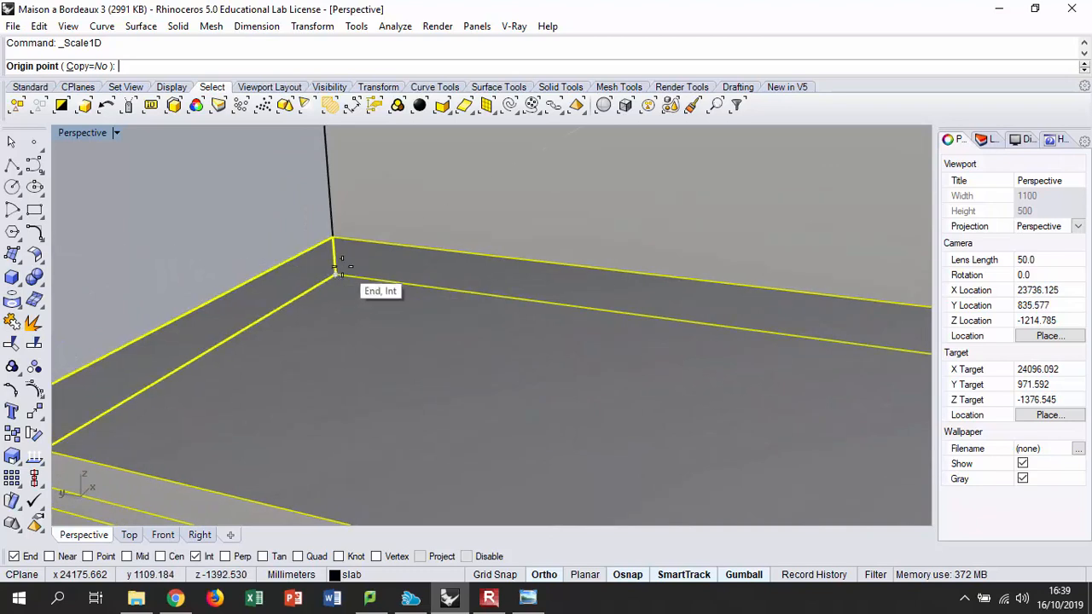
{"action": "left_click", "coordinate": [335, 271]}
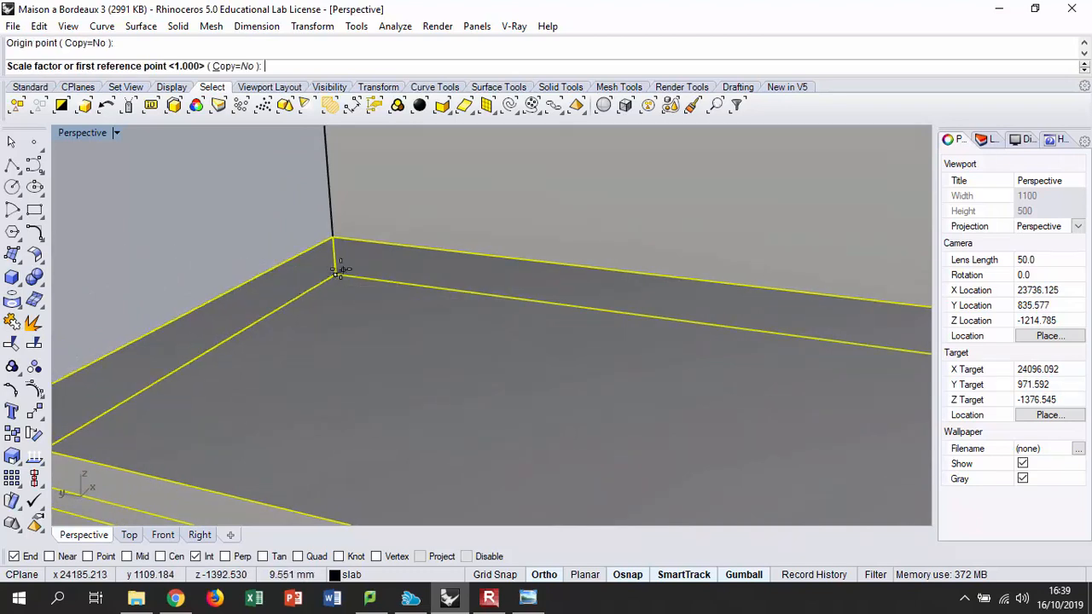
{"action": "scroll", "coordinate": [256, 281], "scroll_direction": "down", "scroll_amount": 5}
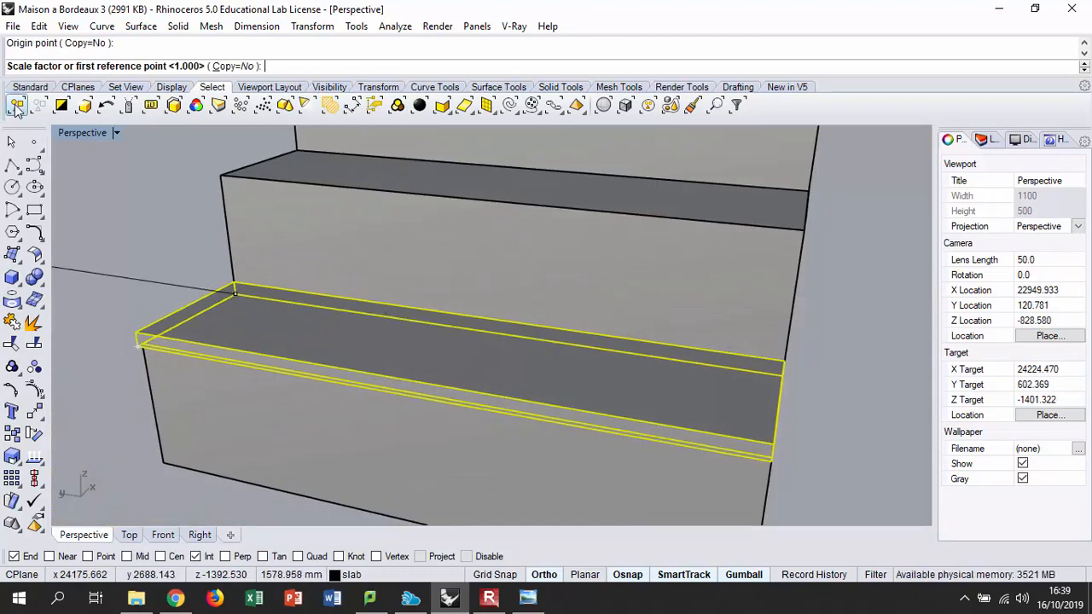
{"action": "scroll", "coordinate": [778, 376], "scroll_direction": "up", "scroll_amount": 5}
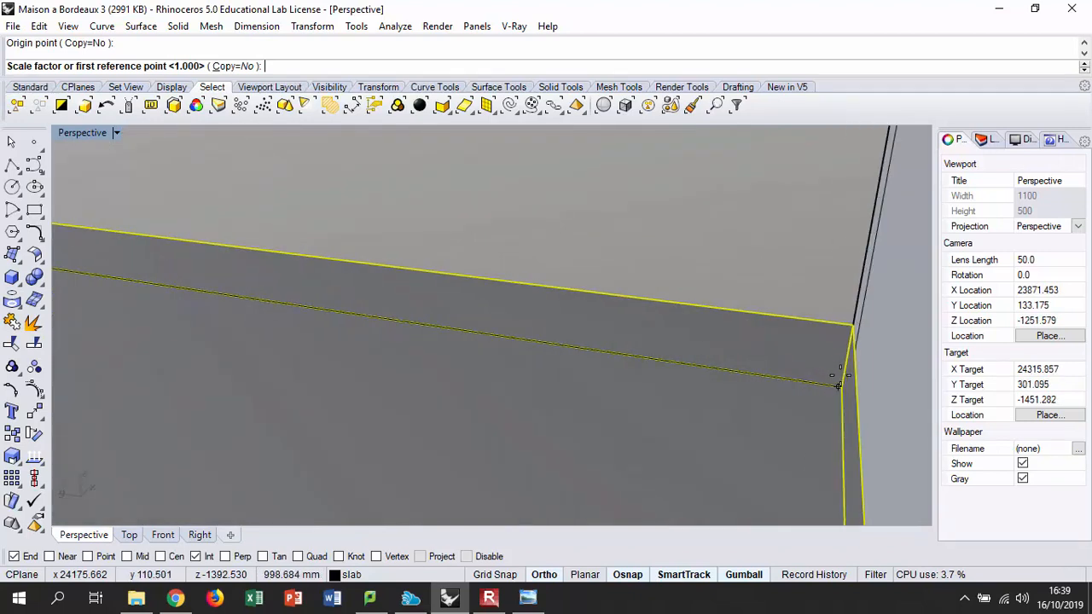
{"action": "left_click", "coordinate": [851, 325]}
{"action": "scroll", "coordinate": [694, 366], "scroll_direction": "down", "scroll_amount": 4}
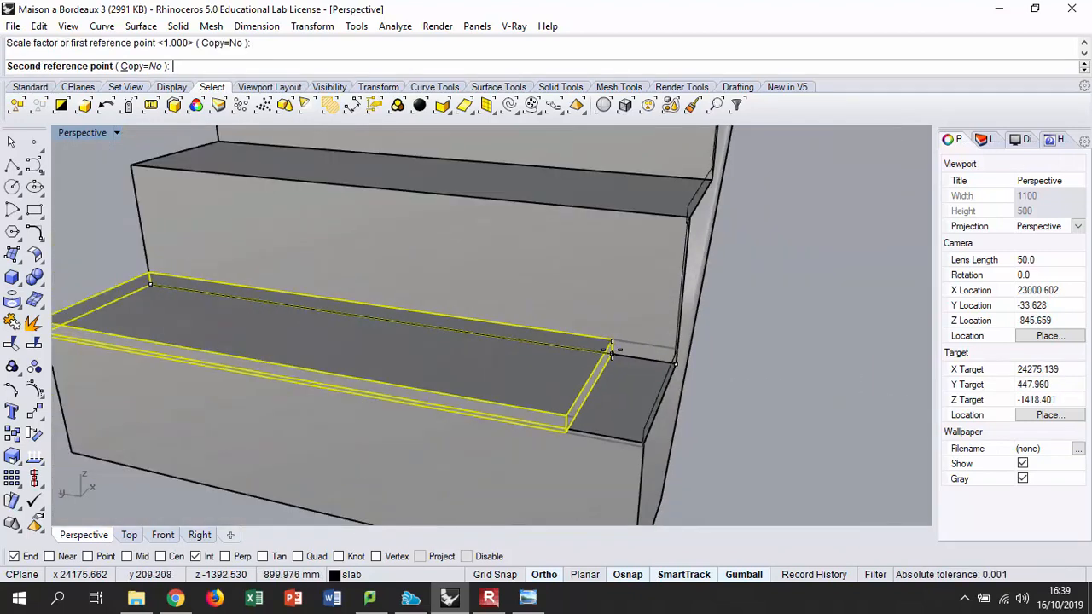
{"action": "scroll", "coordinate": [770, 363], "scroll_direction": "up", "scroll_amount": 4}
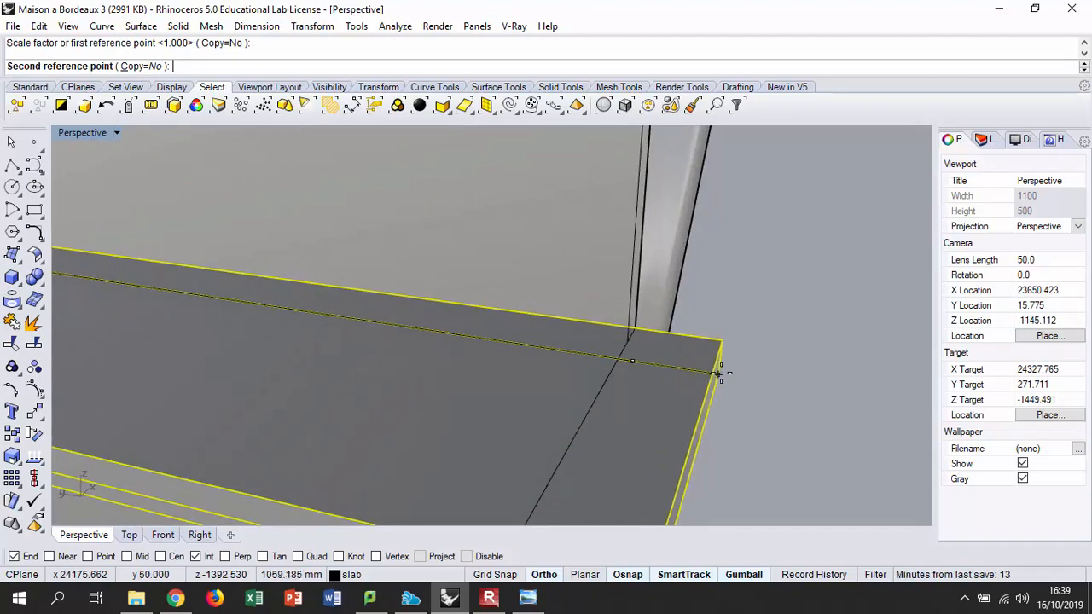
{"action": "scroll", "coordinate": [705, 370], "scroll_direction": "down", "scroll_amount": 1}
{"action": "scroll", "coordinate": [705, 370], "scroll_direction": "up", "scroll_amount": 2}
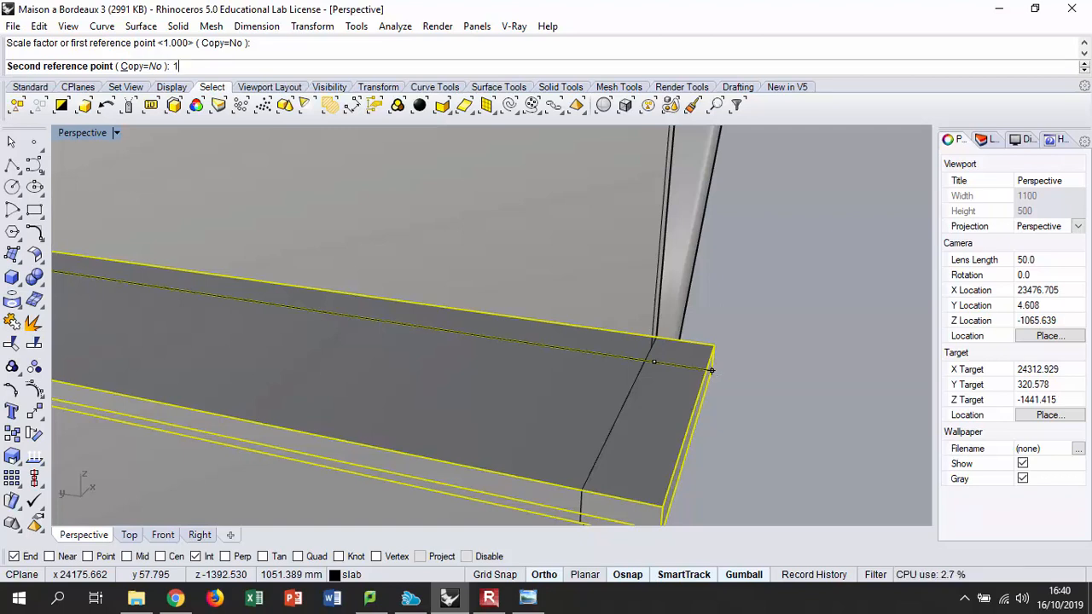
{"action": "key", "text": "Return"}
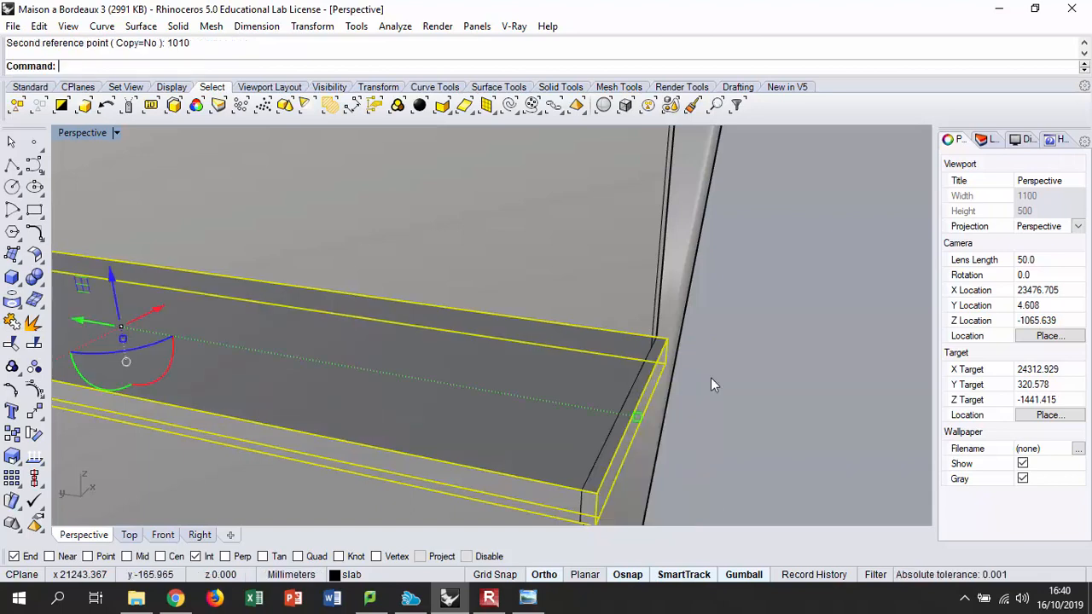
{"action": "key", "text": "Return"}
{"action": "key", "text": "Escape"}
{"action": "key", "text": "Escape"}
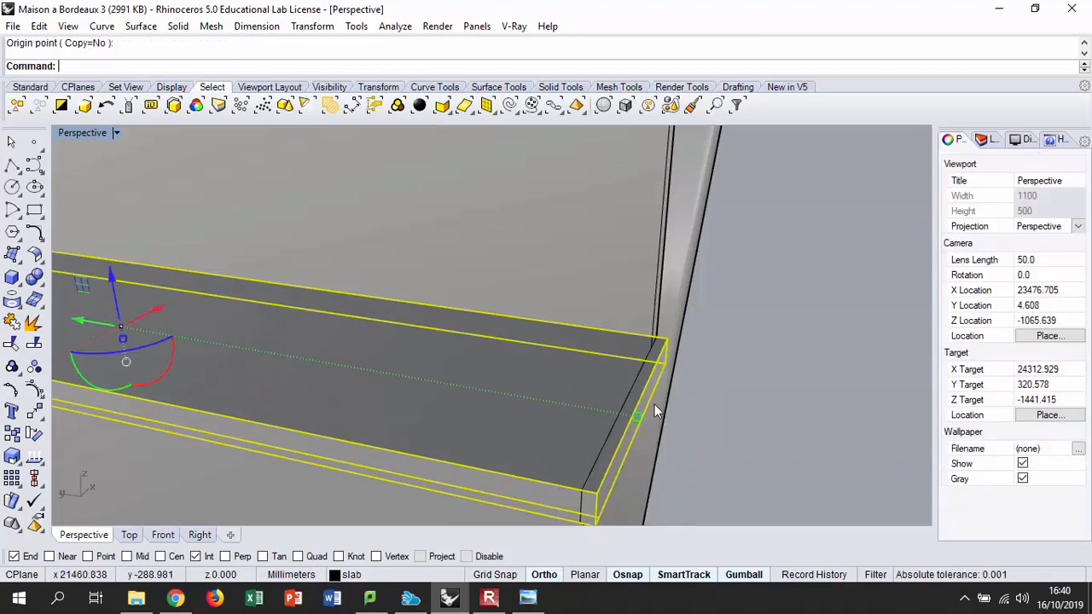
- Inspect the end of the lowest tread where it projects beyond the side of the stair
{"action": "scroll", "coordinate": [644, 366], "scroll_direction": "down", "scroll_amount": 4}
{"action": "right_click_drag", "start_coordinate": [648, 324], "coordinate": [660, 241]}
{"action": "scroll", "coordinate": [638, 239], "scroll_direction": "up", "scroll_amount": 6}
{"action": "scroll", "coordinate": [664, 333], "scroll_direction": "down", "scroll_amount": 4}
{"action": "right_click_drag", "start_coordinate": [665, 332], "coordinate": [676, 320]}
{"action": "scroll", "coordinate": [675, 320], "scroll_direction": "up", "scroll_amount": 6}
{"action": "scroll", "coordinate": [661, 333], "scroll_direction": "down", "scroll_amount": 2}
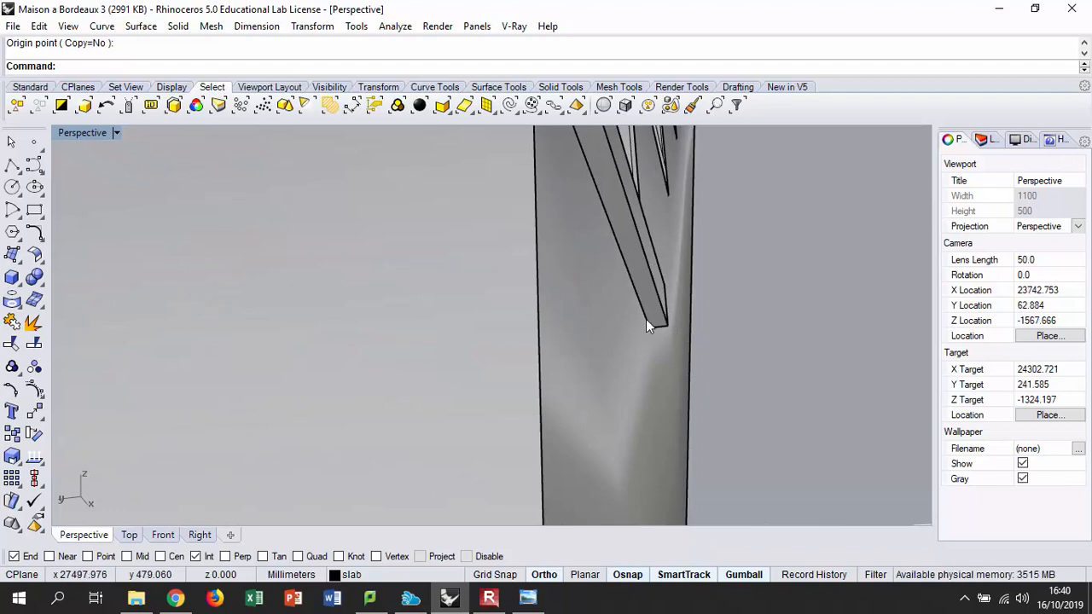
- Select the solid lowest tread at the end projecting beyond the stair's side
{"action": "scroll", "coordinate": [831, 353], "scroll_direction": "down", "scroll_amount": 8}
{"action": "mouse_move", "coordinate": [810, 356]}
{"action": "right_mouse_down"}
{"action": "mouse_move", "coordinate": [773, 327]}
{"action": "mouse_move", "coordinate": [811, 335]}
{"action": "right_mouse_up"}
{"action": "right_click_drag", "start_coordinate": [141, 254], "coordinate": [157, 302]}
{"action": "scroll", "coordinate": [836, 366], "scroll_direction": "up", "scroll_amount": 8}
{"action": "right_click_drag", "start_coordinate": [836, 366], "coordinate": [671, 327]}
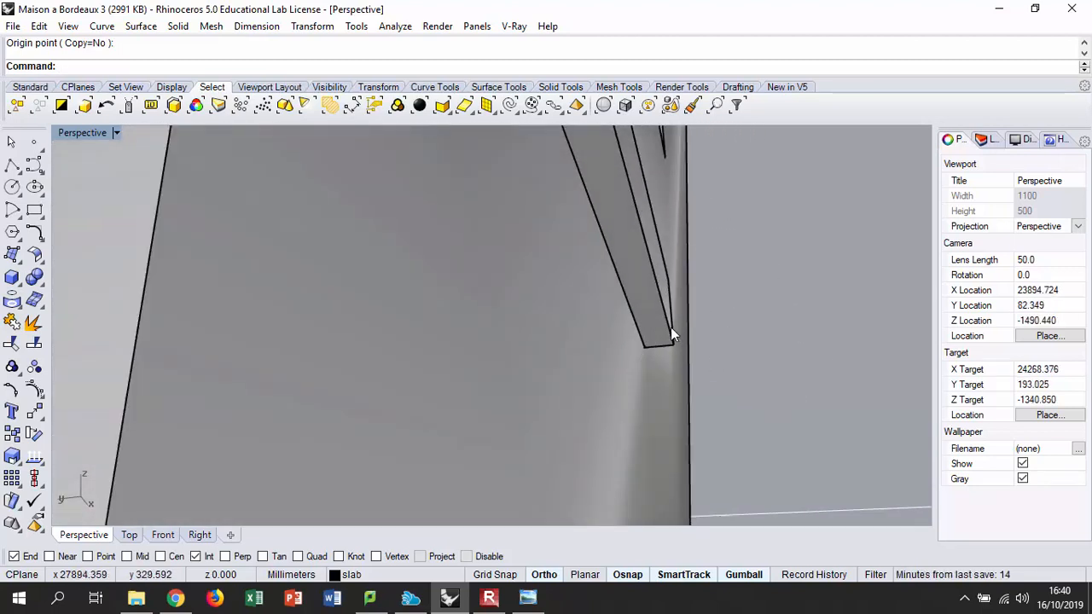
{"action": "left_click", "coordinate": [672, 326]}
{"action": "left_click", "coordinate": [12, 166]}
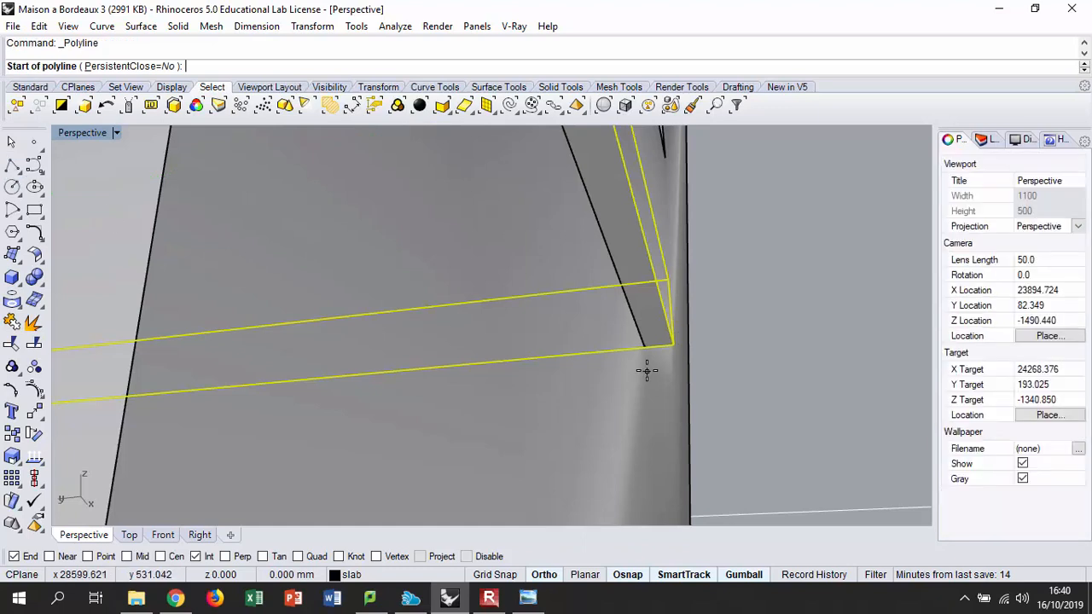
{"action": "scroll", "coordinate": [680, 342], "scroll_direction": "down", "scroll_amount": 6}
{"action": "right_click_drag", "start_coordinate": [690, 332], "coordinate": [684, 355]}
{"action": "scroll", "coordinate": [761, 303], "scroll_direction": "down", "scroll_amount": 4}
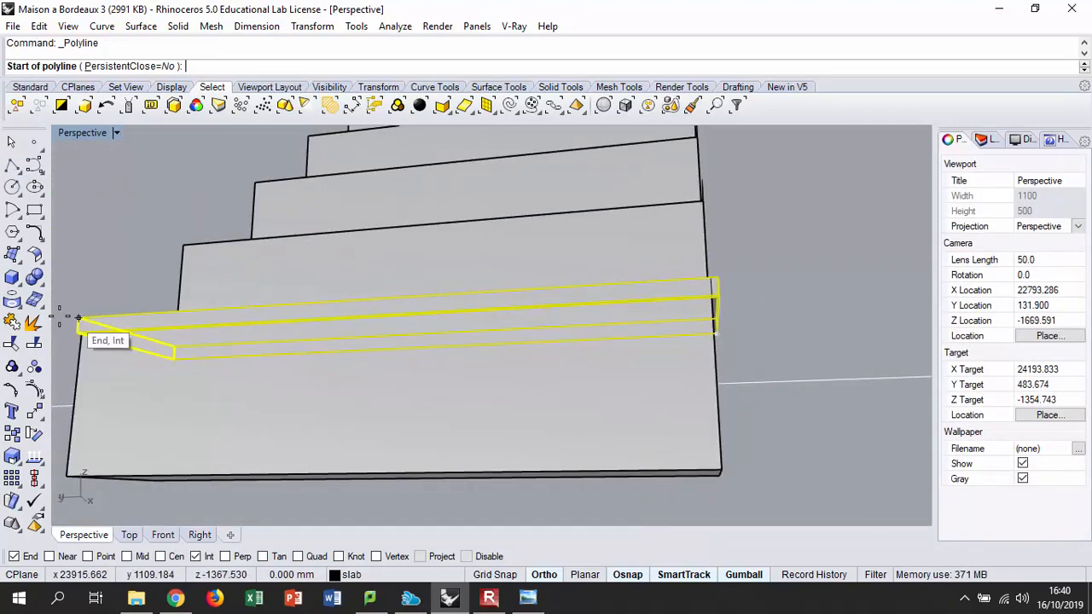
{"action": "scroll", "coordinate": [681, 352], "scroll_direction": "up", "scroll_amount": 5}
{"action": "scroll", "coordinate": [678, 345], "scroll_direction": "up", "scroll_amount": 5}
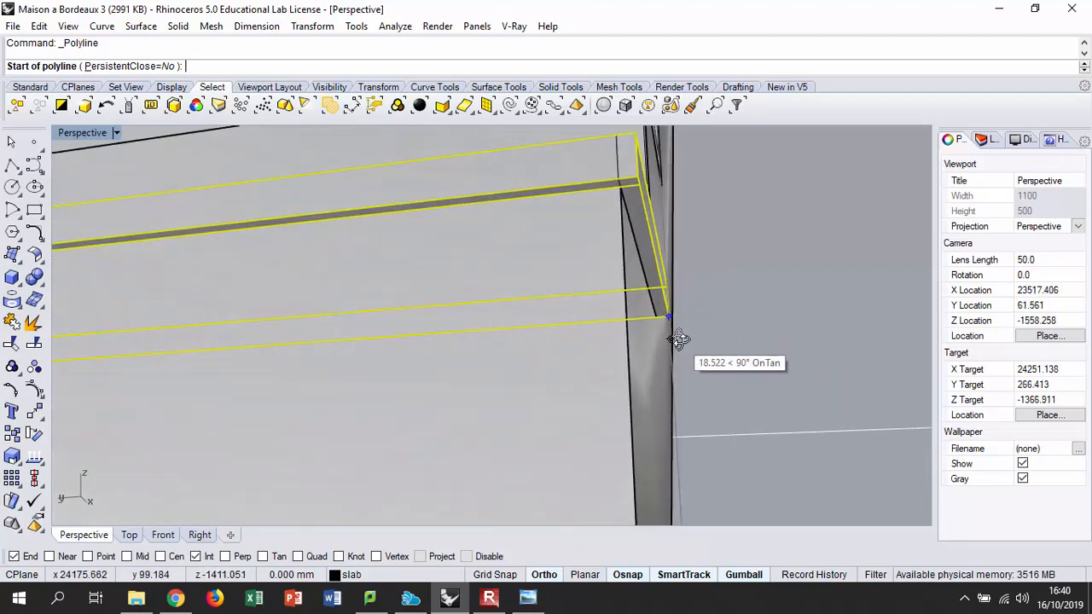
{"action": "left_click", "coordinate": [654, 315]}
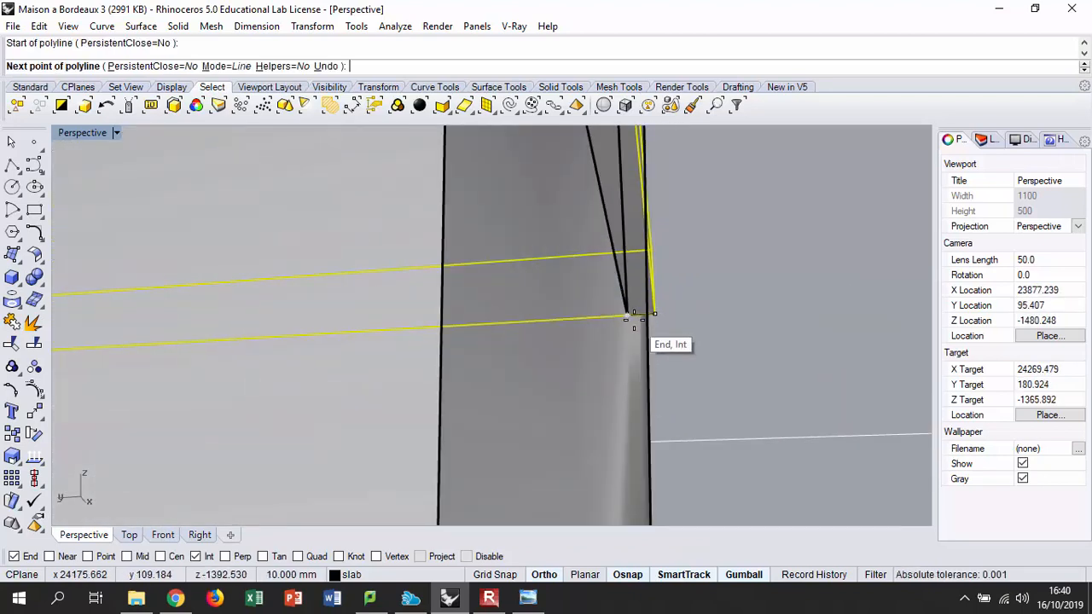
{"action": "key", "text": "Escape"}
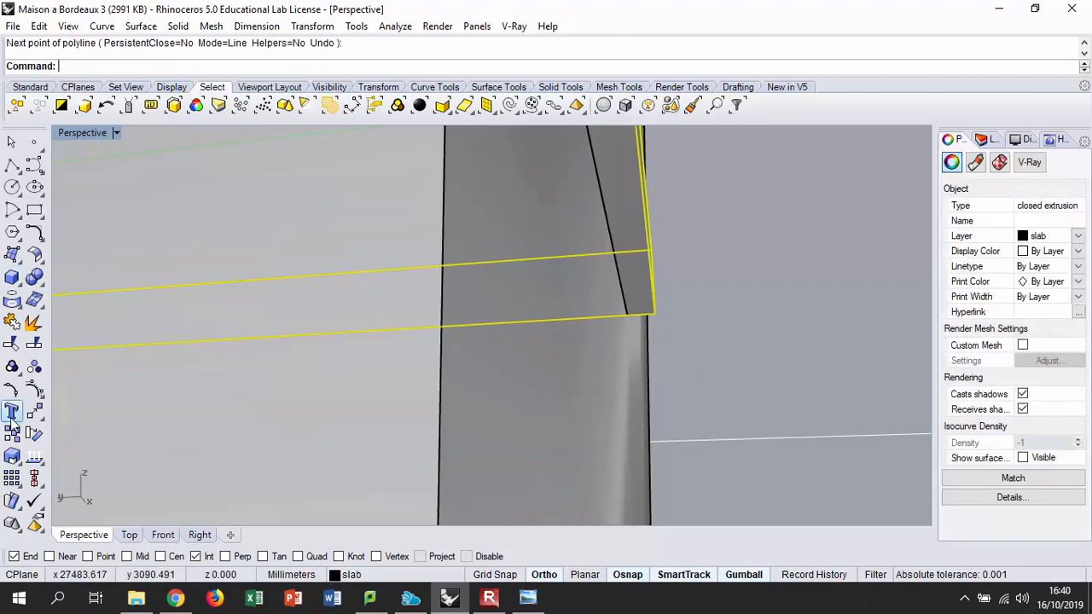
- Move the lowest tread 10 mm inward so its projecting corner meets the outline's corner on the stair's side
{"action": "left_click", "coordinate": [35, 411]}
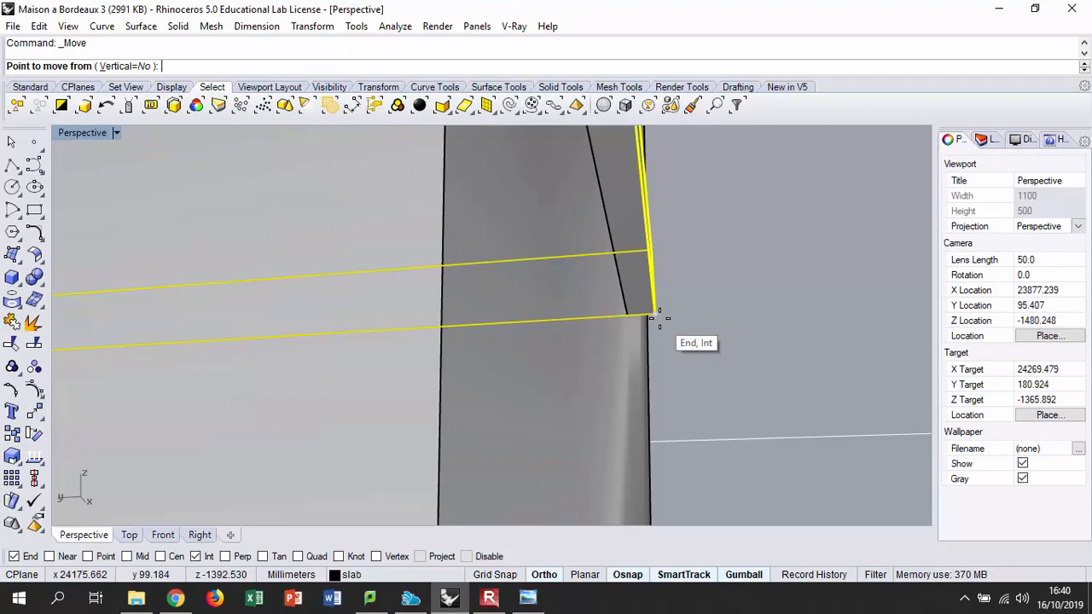
{"action": "left_click", "coordinate": [656, 315]}
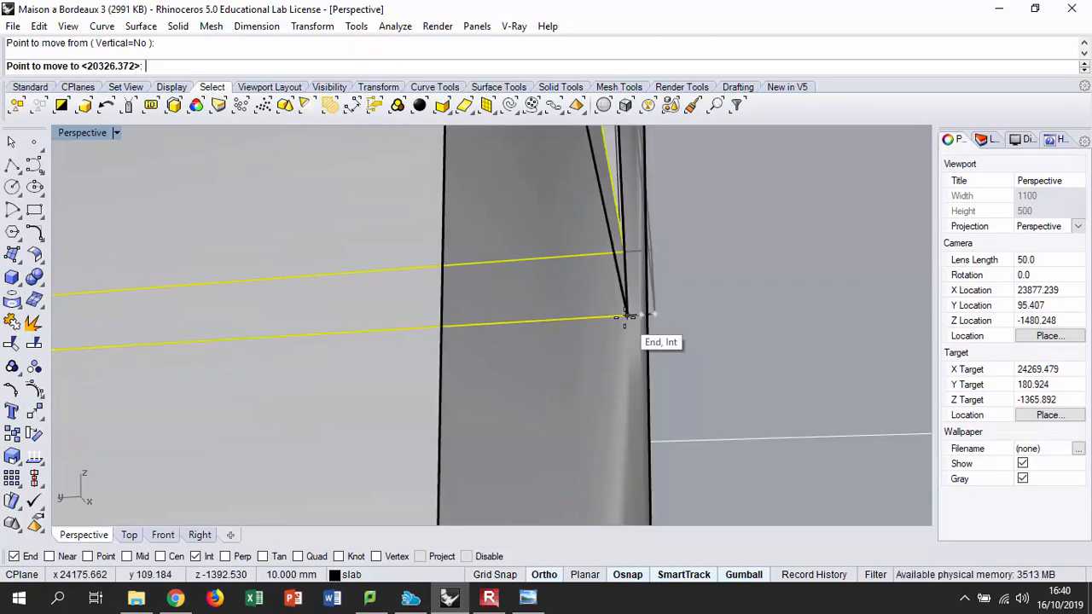
{"action": "left_click", "coordinate": [627, 316]}
{"action": "scroll", "coordinate": [645, 302], "scroll_direction": "down", "scroll_amount": 5}
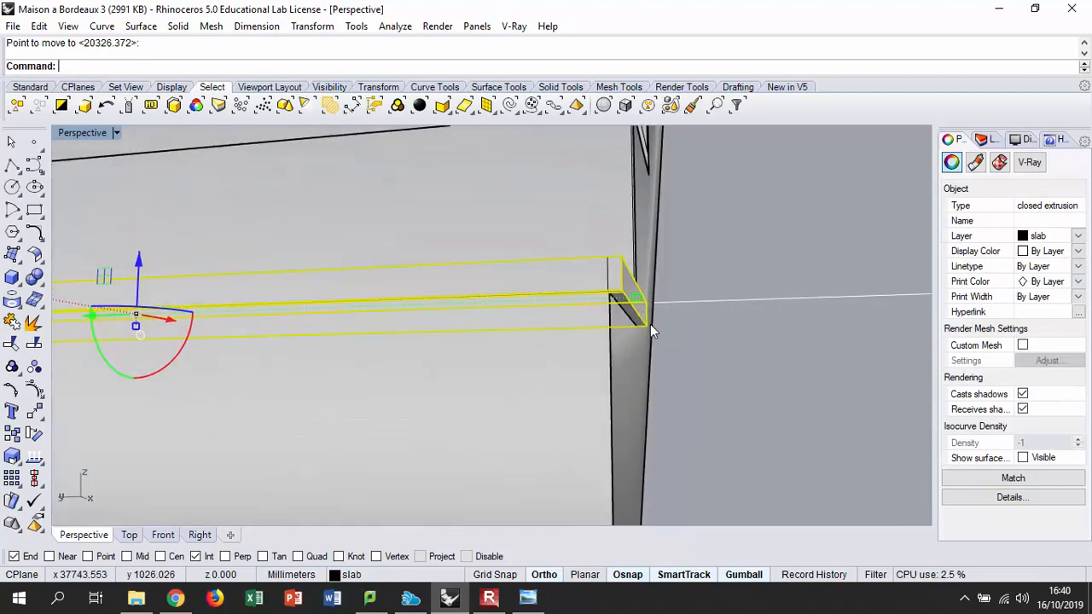
- Shift the lowest tread 5 mm back outward across the stair's width so it overhangs both sides equally
{"action": "right_click_drag", "start_coordinate": [695, 321], "coordinate": [687, 338]}
{"action": "right_click_drag", "start_coordinate": [701, 329], "coordinate": [725, 383]}
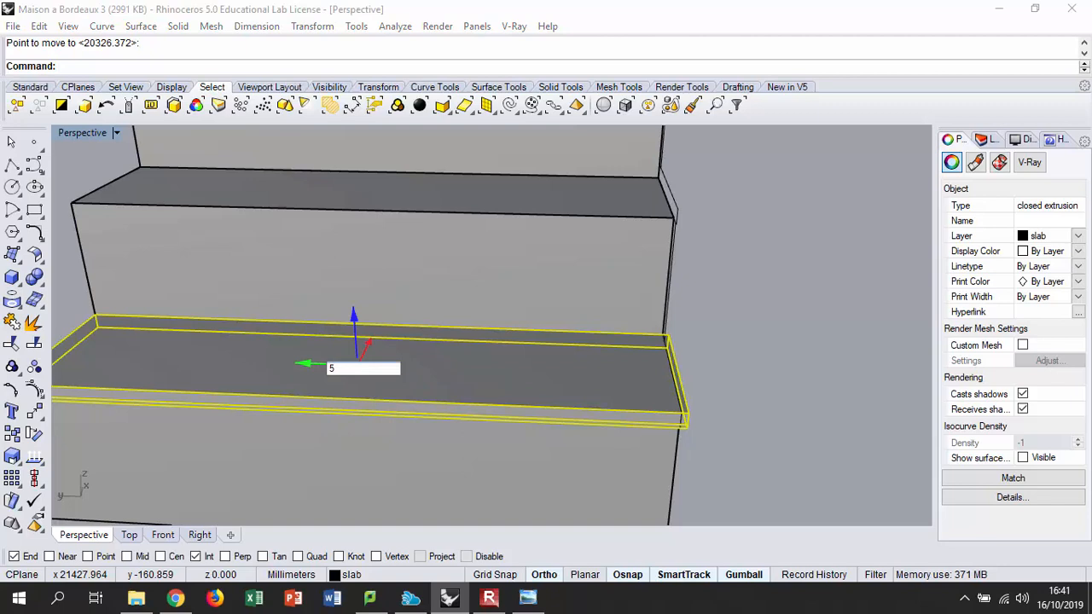
{"action": "left_click", "coordinate": [707, 388]}
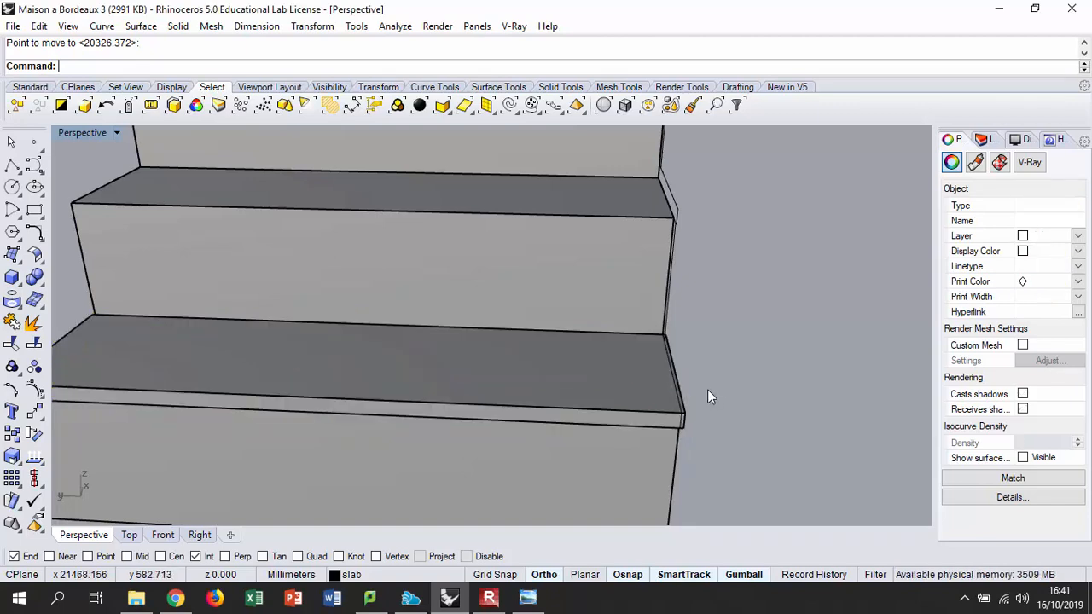
- Delete the closed outline curve at the end of the lowest tread
{"action": "right_click_drag", "start_coordinate": [708, 381], "coordinate": [597, 341]}
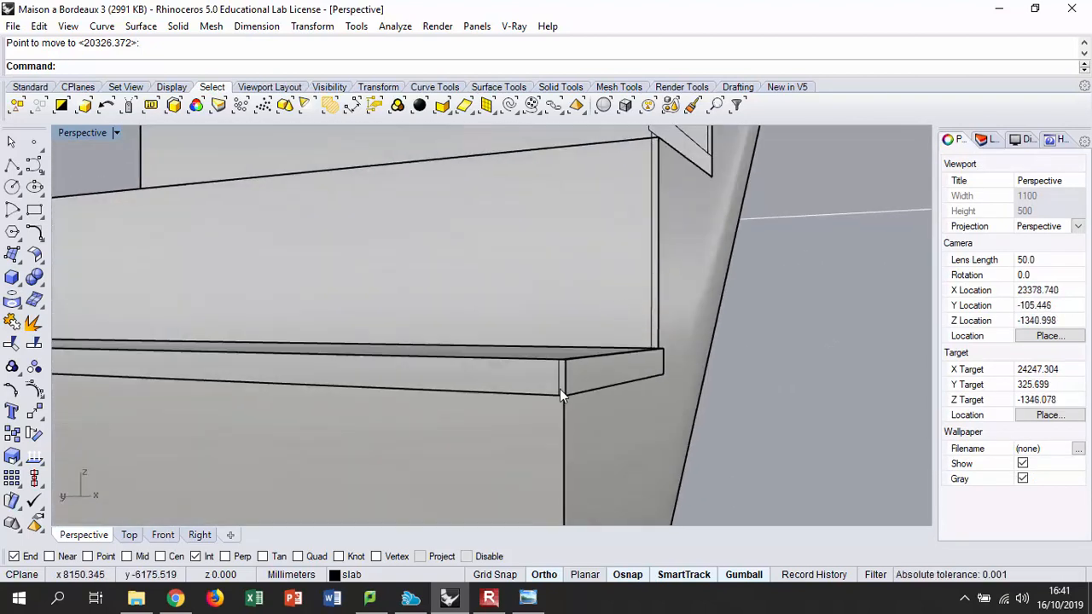
{"action": "left_click", "coordinate": [560, 377]}
{"action": "left_click", "coordinate": [604, 421]}
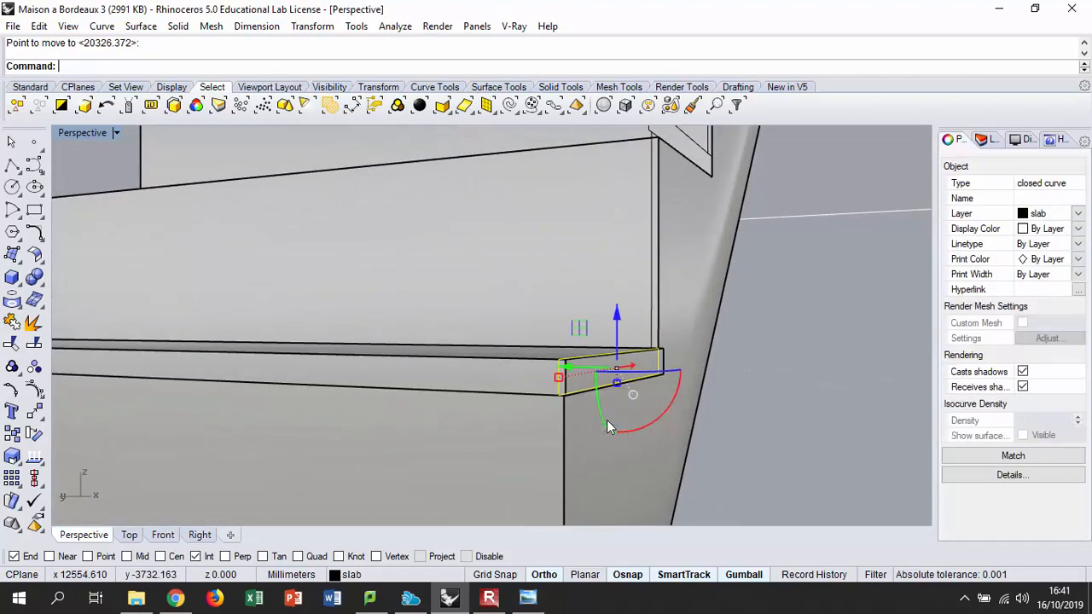
{"action": "key", "text": "Delete"}
- Select the lowest tread and set the perspective view's display mode to Ghosted
{"action": "right_click_drag", "start_coordinate": [635, 375], "coordinate": [451, 370]}
{"action": "scroll", "coordinate": [450, 370], "scroll_direction": "up", "scroll_amount": 5}
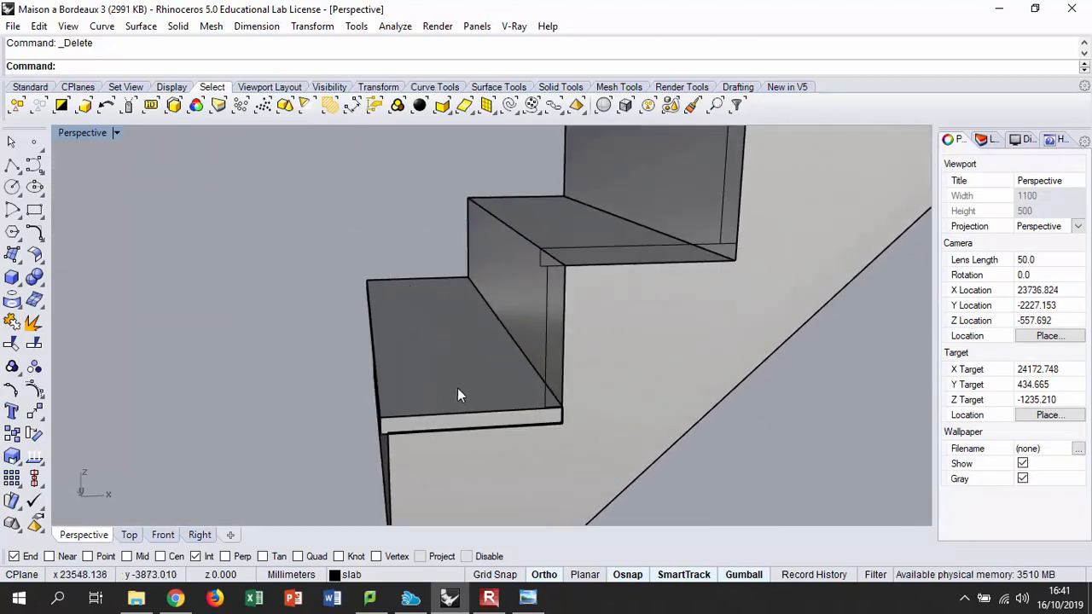
{"action": "left_click", "coordinate": [455, 388]}
{"action": "left_click", "coordinate": [516, 433]}
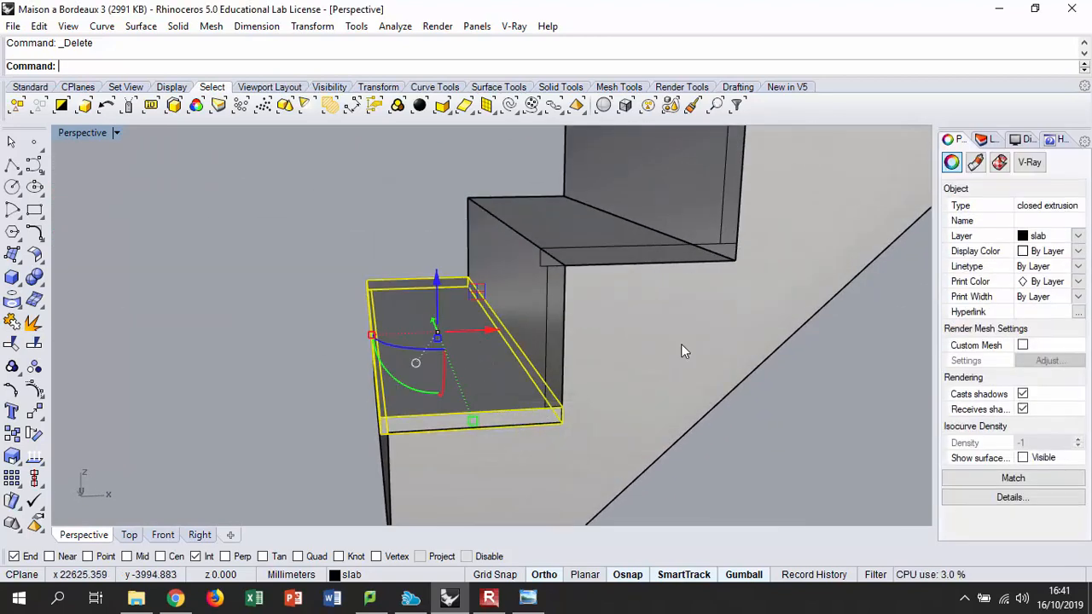
{"action": "left_click", "coordinate": [115, 133]}
{"action": "left_click", "coordinate": [166, 144]}
- Place a copy of the lowest tread on the second step, matching its inner corner on the far side of the stair
{"action": "right_click_drag", "start_coordinate": [512, 273], "coordinate": [533, 178]}
{"action": "scroll", "coordinate": [204, 315], "scroll_direction": "up", "scroll_amount": 5}
{"action": "scroll", "coordinate": [213, 303], "scroll_direction": "down", "scroll_amount": 3}
{"action": "scroll", "coordinate": [227, 241], "scroll_direction": "up", "scroll_amount": 2}
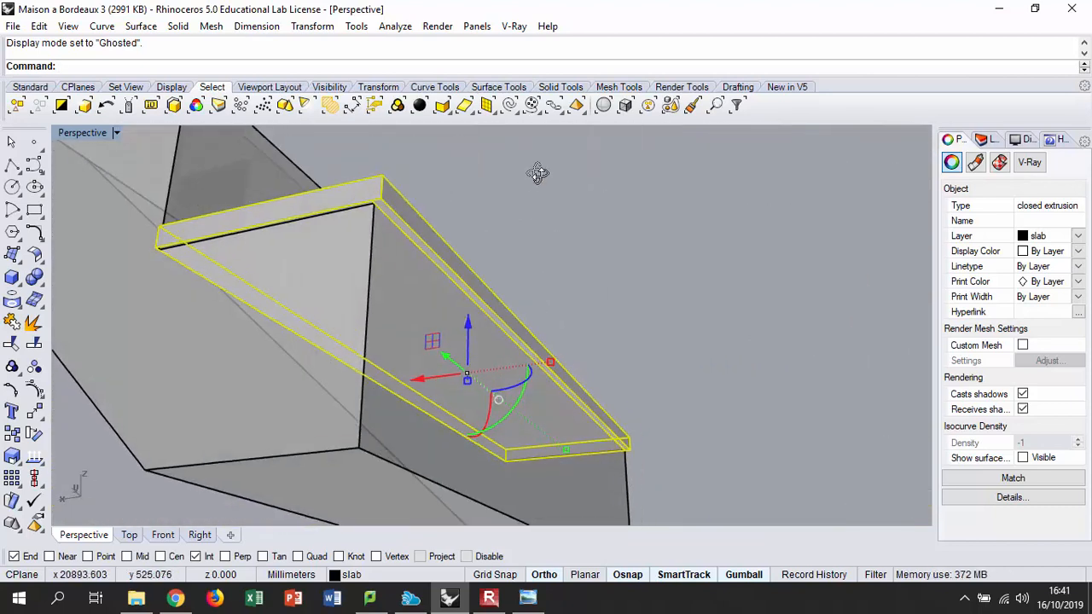
{"action": "scroll", "coordinate": [231, 227], "scroll_direction": "up", "scroll_amount": 2}
{"action": "scroll", "coordinate": [173, 214], "scroll_direction": "up", "scroll_amount": 3}
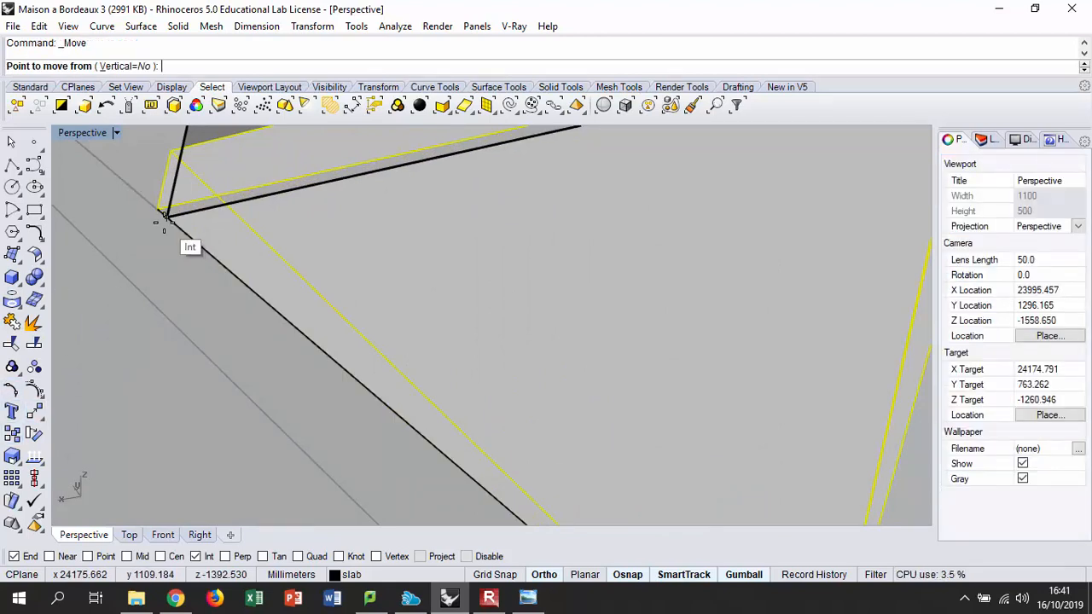
{"action": "left_click", "coordinate": [165, 217]}
{"action": "scroll", "coordinate": [287, 253], "scroll_direction": "down", "scroll_amount": 5}
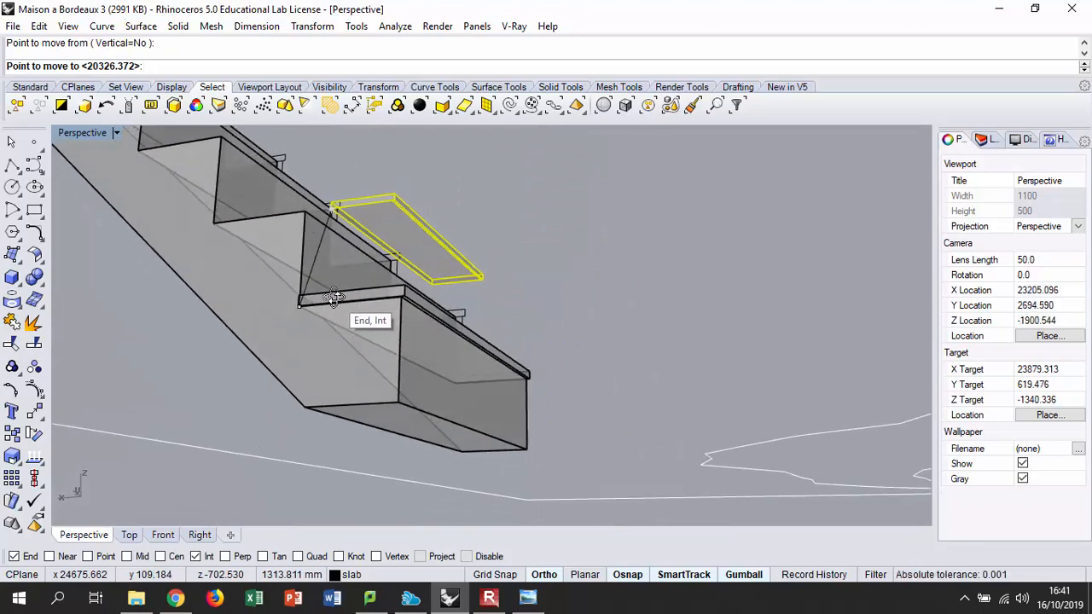
{"action": "scroll", "coordinate": [397, 209], "scroll_direction": "up", "scroll_amount": 5}
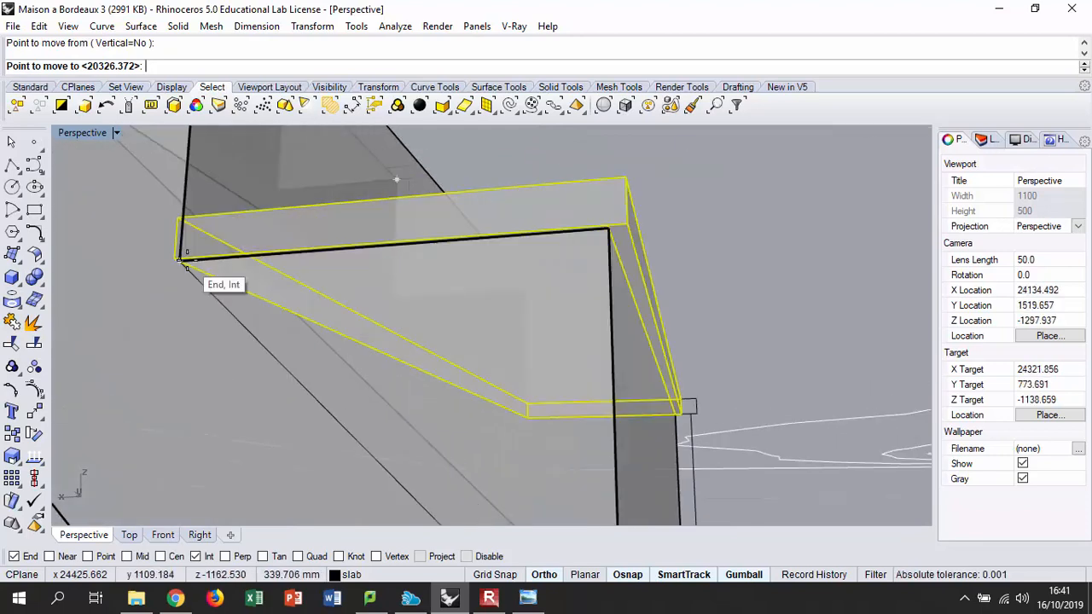
{"action": "key", "text": "Escape"}
- Try to scale the second tread in one direction from its inner corner, using its front corner as reference
{"action": "right_click_drag", "start_coordinate": [427, 244], "coordinate": [384, 296]}
{"action": "scroll", "coordinate": [602, 315], "scroll_direction": "up", "scroll_amount": 5}
{"action": "right_click_drag", "start_coordinate": [602, 315], "coordinate": [478, 365]}
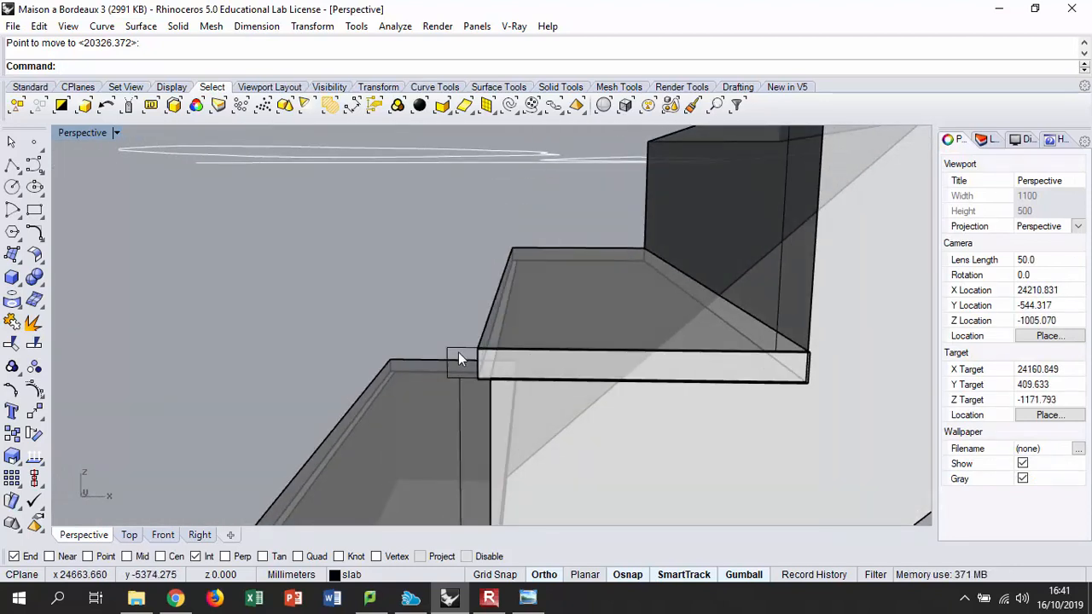
{"action": "left_click", "coordinate": [500, 329]}
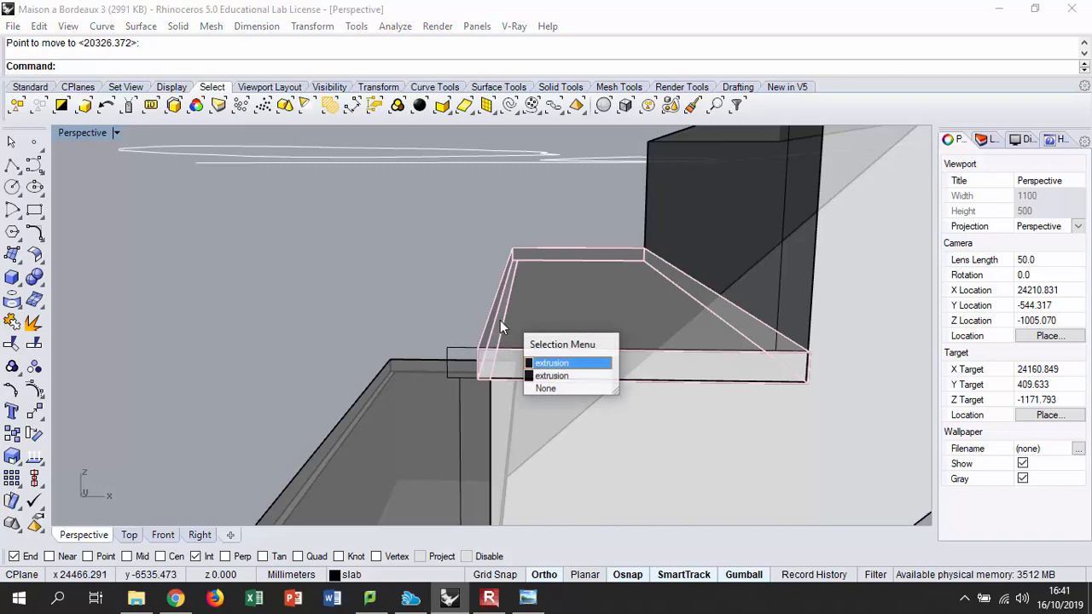
{"action": "left_click", "coordinate": [569, 368]}
{"action": "right_click_drag", "start_coordinate": [570, 368], "coordinate": [451, 333]}
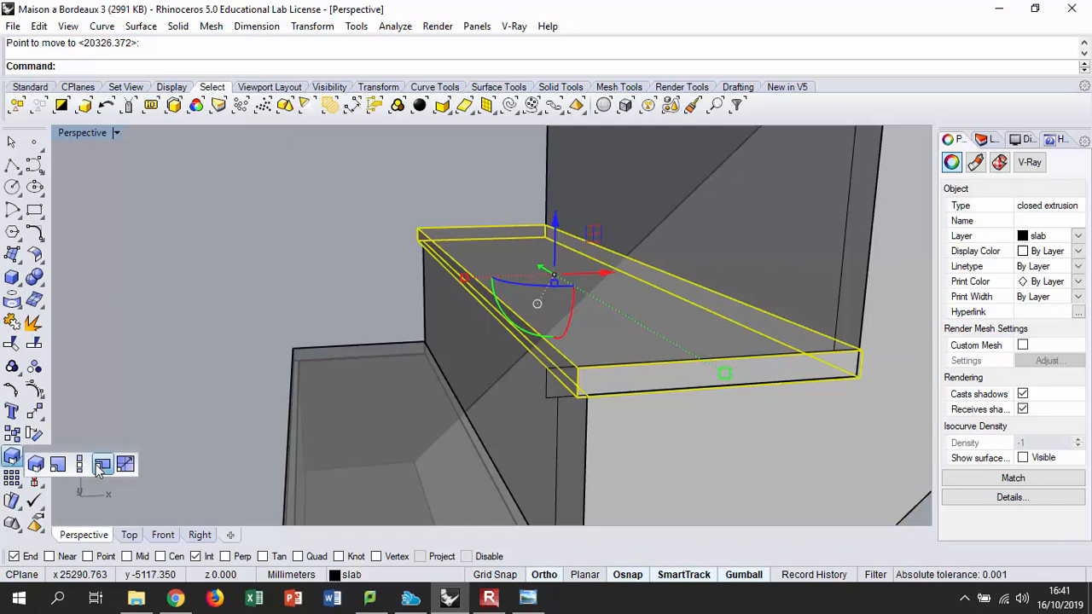
{"action": "left_click", "coordinate": [80, 465]}
{"action": "scroll", "coordinate": [886, 387], "scroll_direction": "up", "scroll_amount": 3}
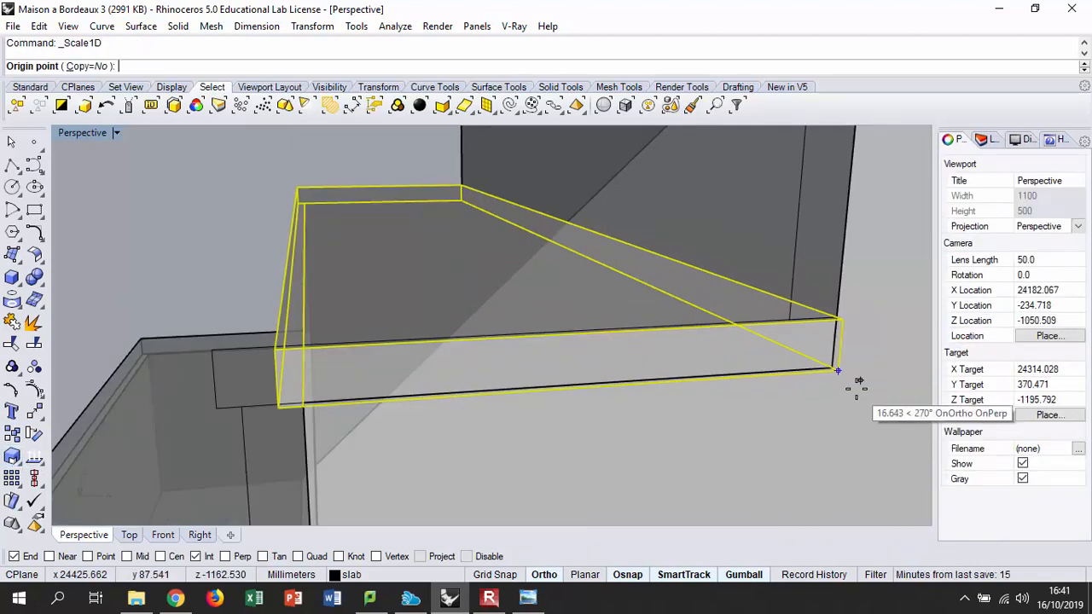
{"action": "right_click_drag", "start_coordinate": [470, 424], "coordinate": [388, 438]}
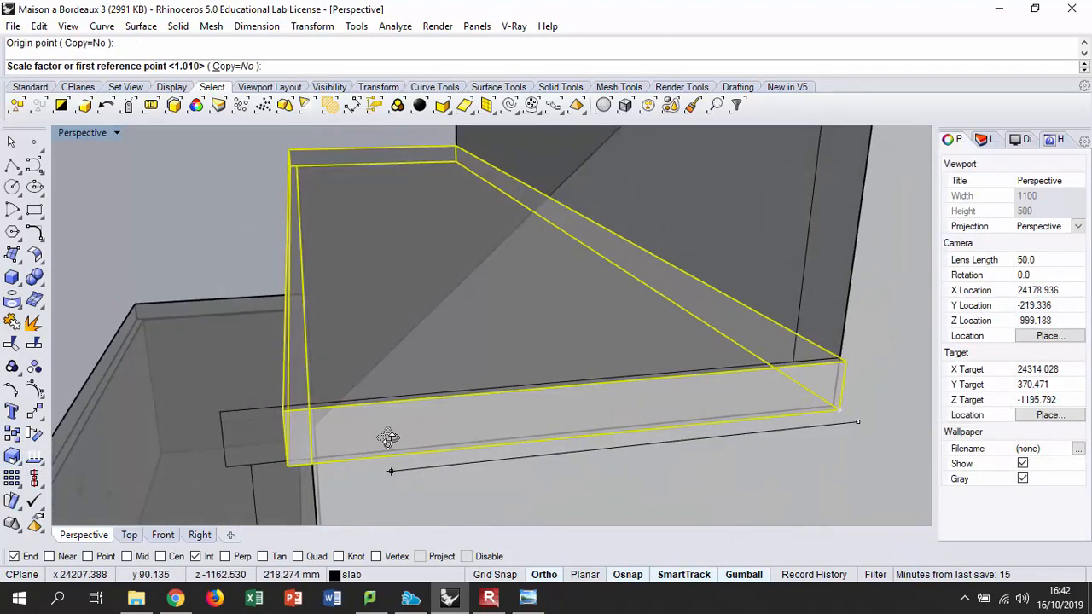
{"action": "right_click_drag", "start_coordinate": [286, 468], "coordinate": [775, 480]}
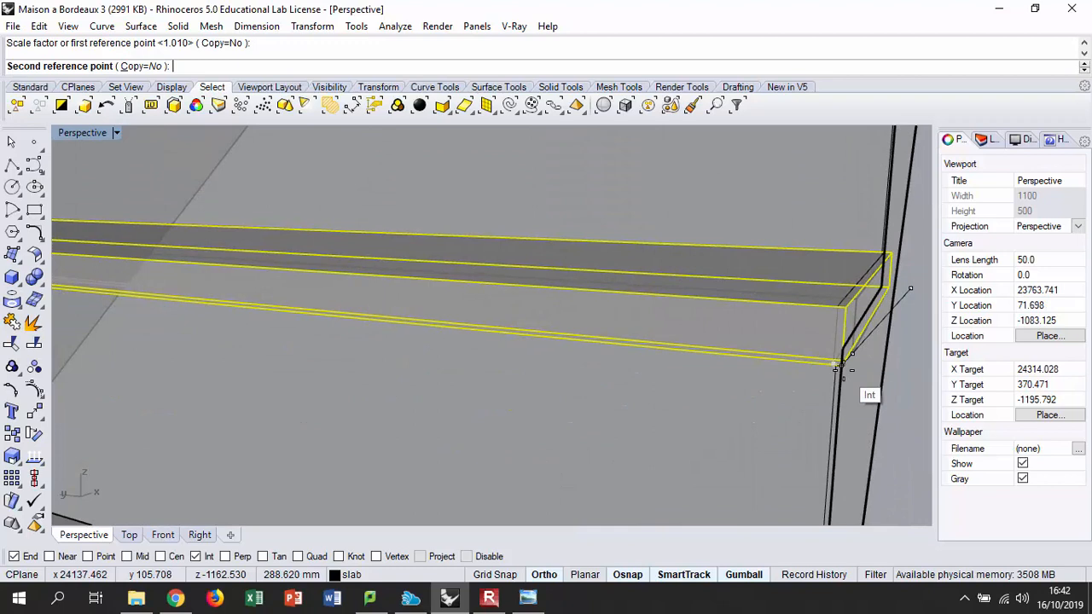
{"action": "right_click_drag", "start_coordinate": [828, 346], "coordinate": [683, 388]}
{"action": "key", "text": "Escape"}
{"action": "scroll", "coordinate": [539, 316], "scroll_direction": "down", "scroll_amount": 6}
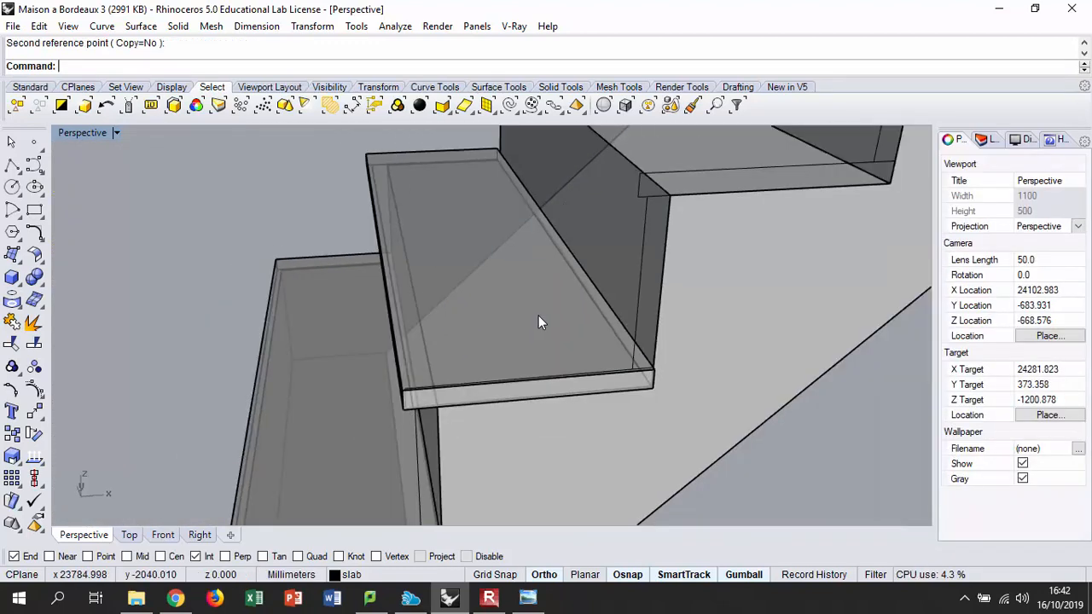
- Inspect the second tread's front end and undo its one-directional scaling
{"action": "right_click_drag", "start_coordinate": [539, 317], "coordinate": [519, 284]}
{"action": "scroll", "coordinate": [427, 333], "scroll_direction": "up", "scroll_amount": 6}
{"action": "right_click_drag", "start_coordinate": [414, 355], "coordinate": [474, 351]}
{"action": "left_click", "coordinate": [407, 177]}
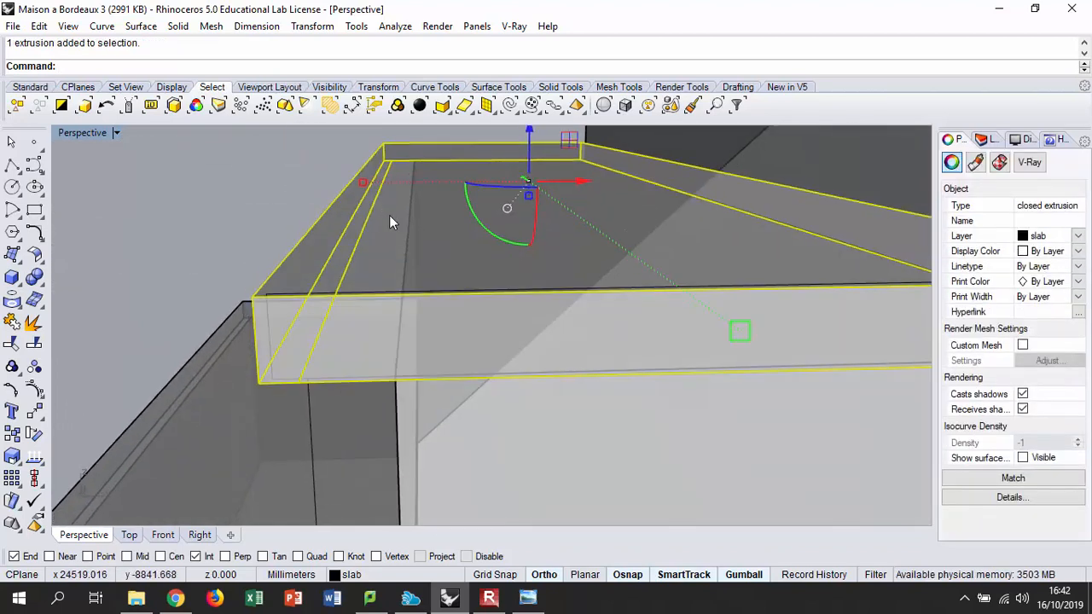
{"action": "key", "text": "ctrl+z"}
{"action": "right_click_drag", "start_coordinate": [407, 247], "coordinate": [305, 301]}
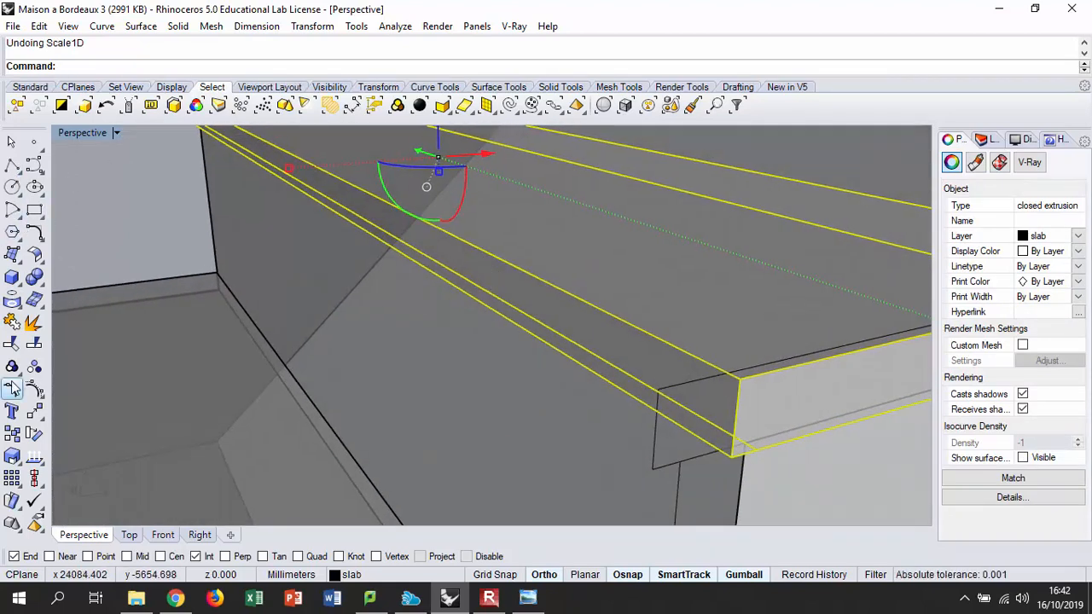
{"action": "left_click", "coordinate": [82, 463]}
{"action": "scroll", "coordinate": [735, 352], "scroll_direction": "up", "scroll_amount": 4}
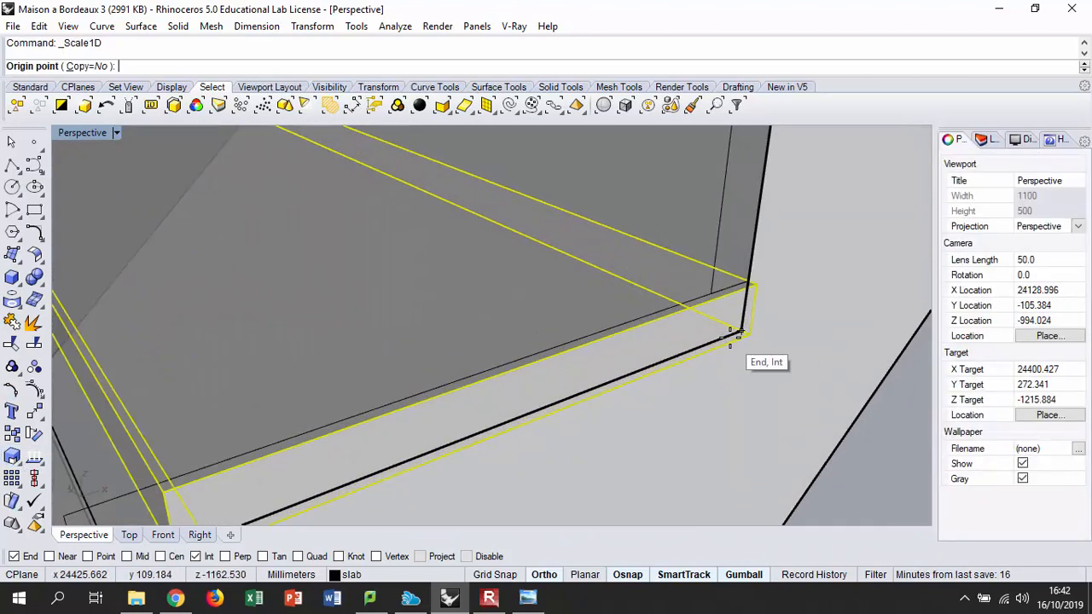
{"action": "left_click", "coordinate": [731, 337]}
{"action": "scroll", "coordinate": [754, 329], "scroll_direction": "down", "scroll_amount": 3}
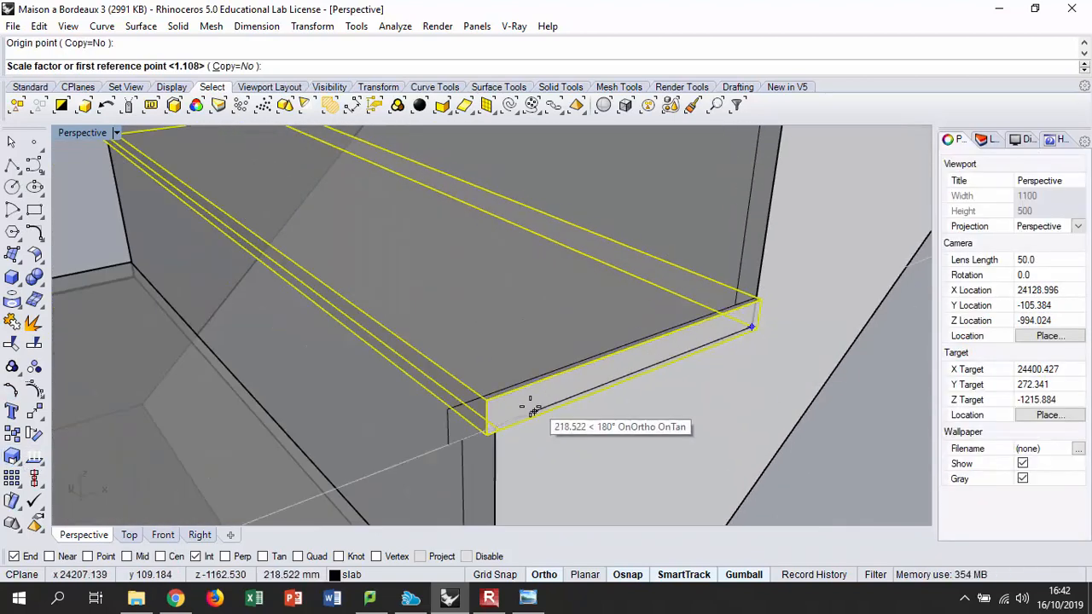
{"action": "scroll", "coordinate": [537, 408], "scroll_direction": "up", "scroll_amount": 2}
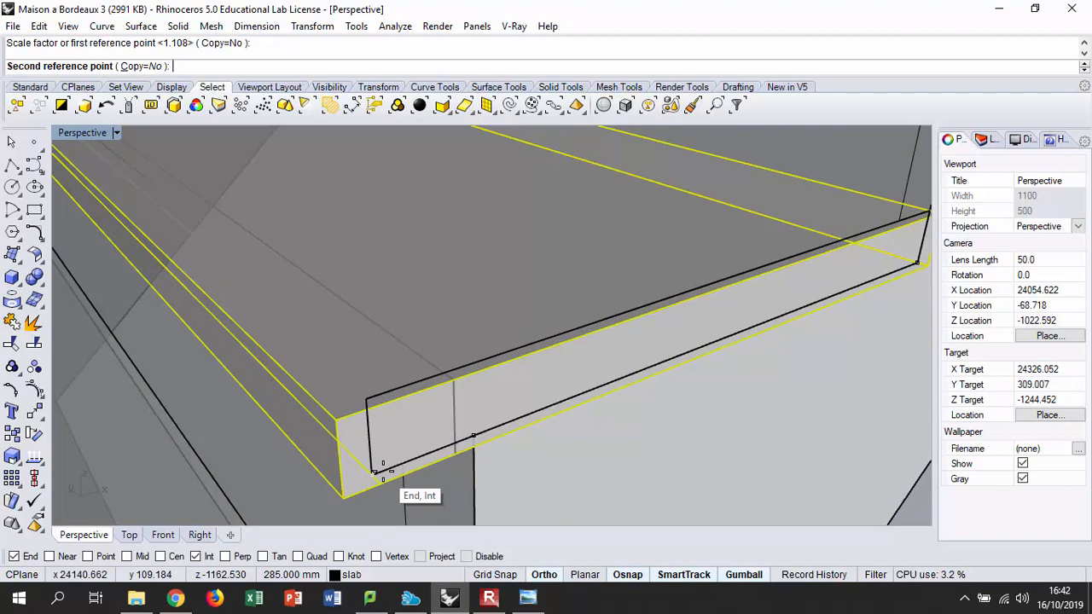
{"action": "left_click", "coordinate": [383, 472]}
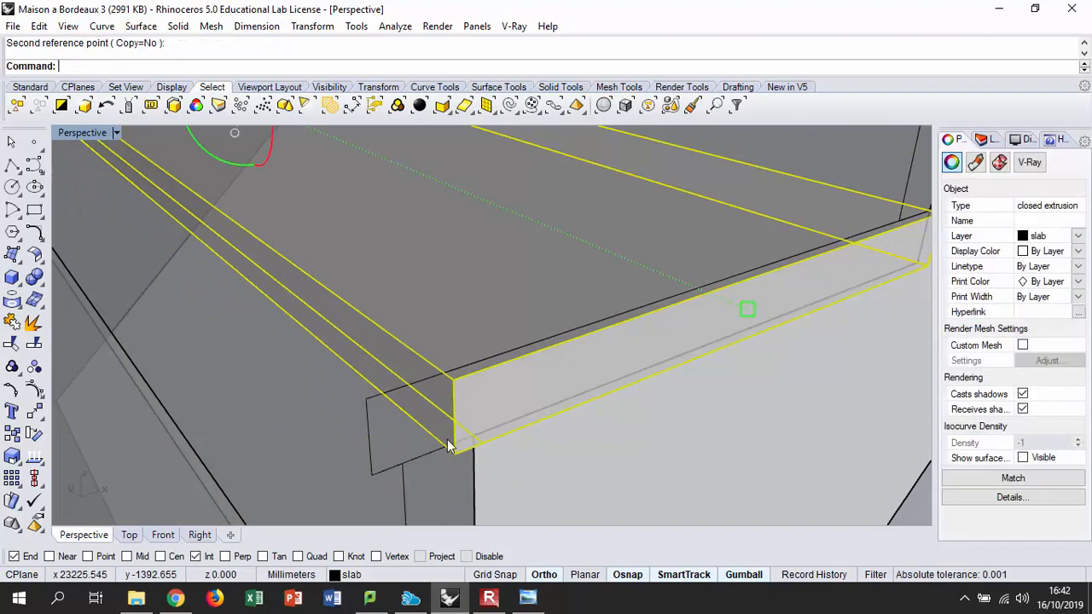
- Scale the second tread in one direction from its inner corner so its front reaches the front of the tread outline
{"action": "right_click_drag", "start_coordinate": [718, 345], "coordinate": [502, 442]}
{"action": "right_click_drag", "start_coordinate": [432, 456], "coordinate": [511, 409]}
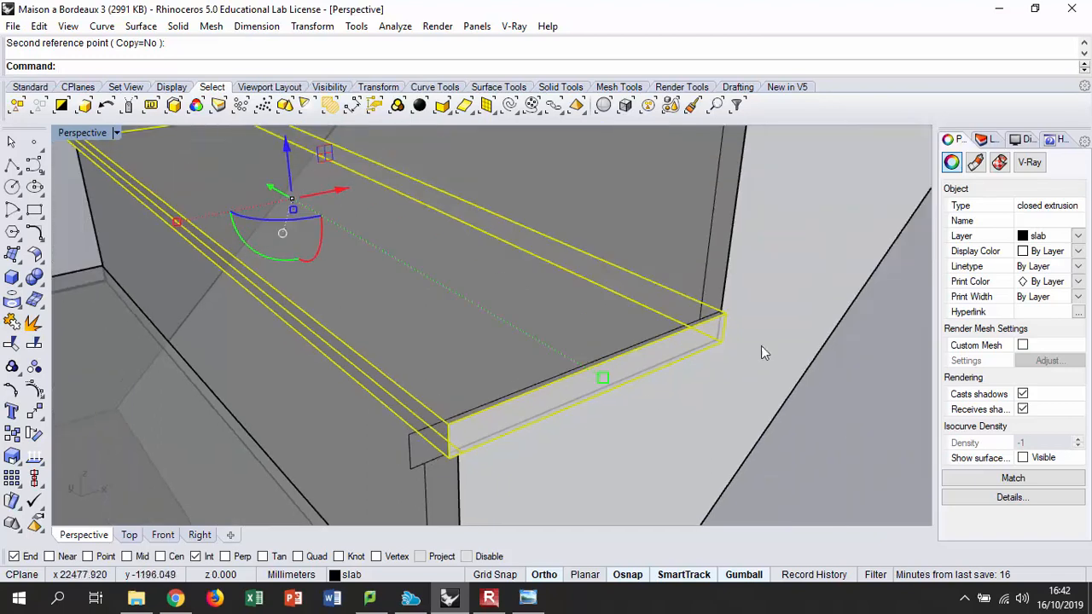
{"action": "key", "text": "Return"}
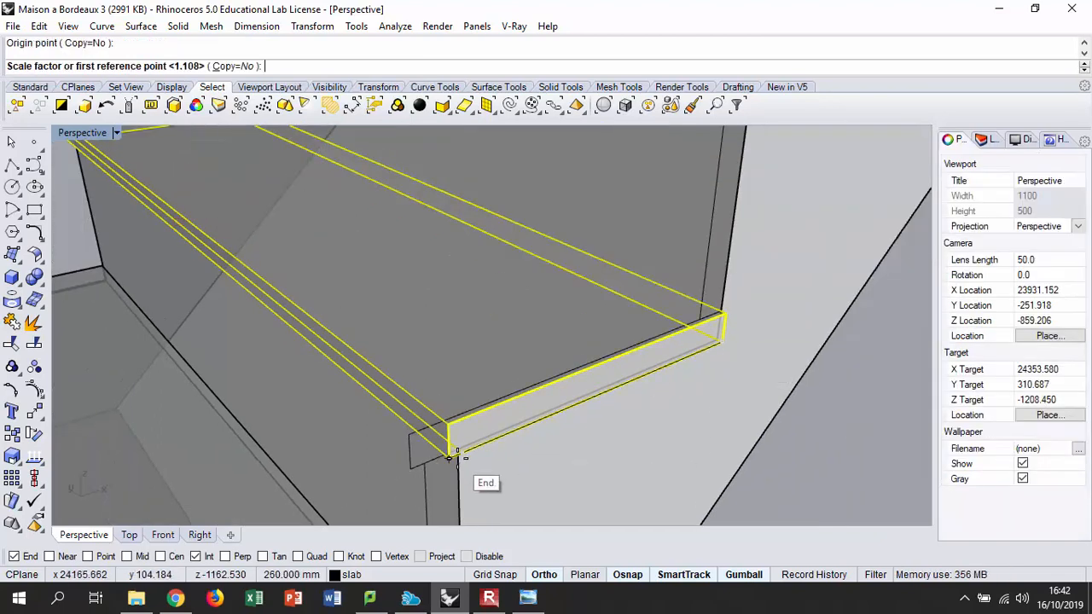
{"action": "left_click", "coordinate": [413, 471]}
{"action": "key", "text": "Escape"}
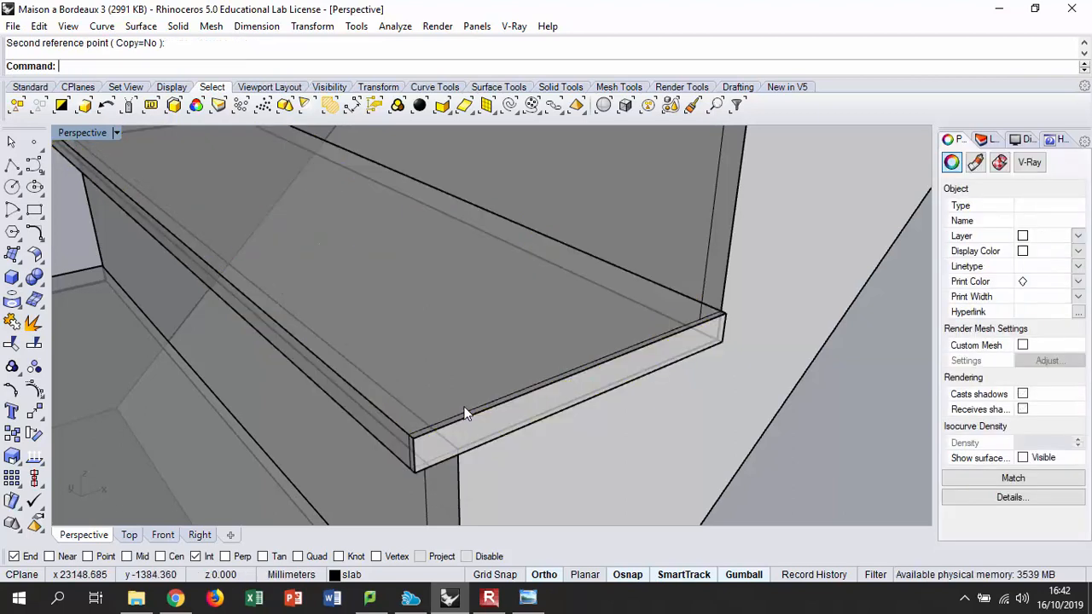
- Delete the leftover outline curve at the near end of the second tread
{"action": "right_click_drag", "start_coordinate": [456, 395], "coordinate": [518, 351]}
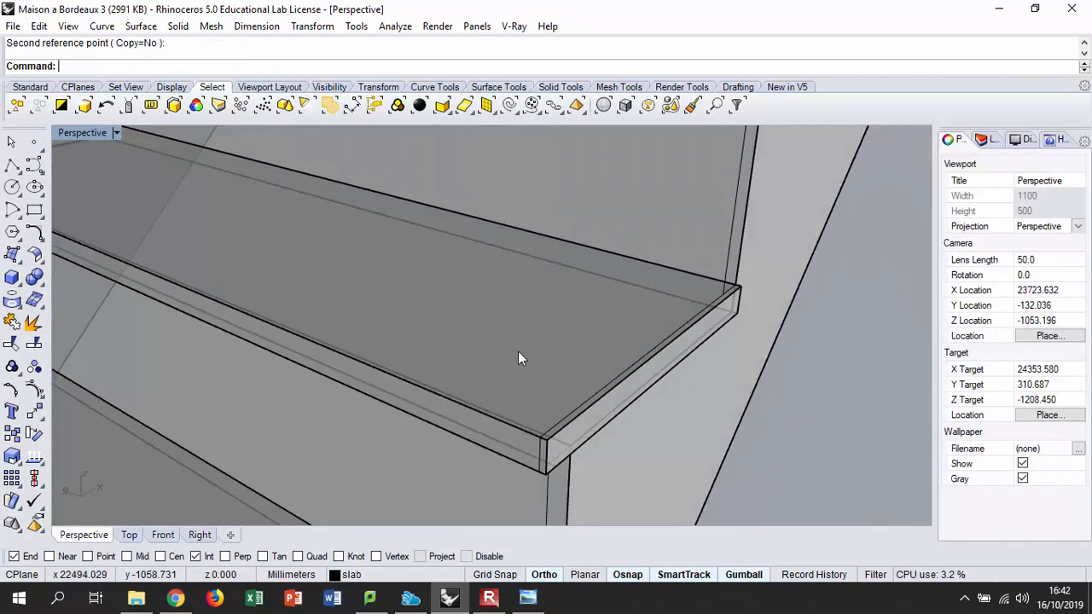
{"action": "left_click", "coordinate": [597, 397]}
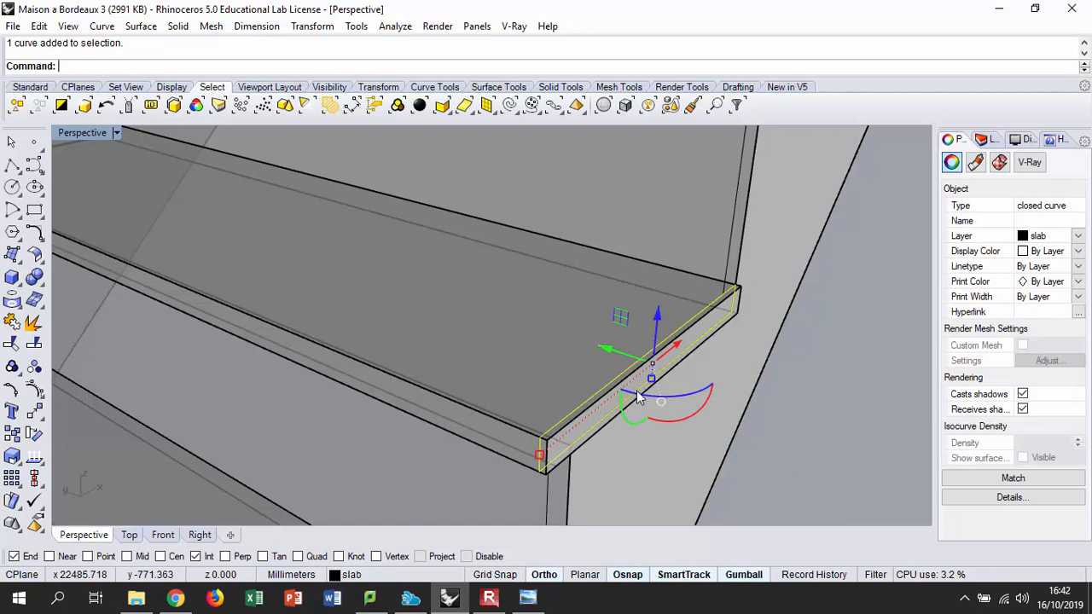
{"action": "key", "text": "Delete"}
- Examine the second tread and the riser beneath it from both ends of the step
{"action": "right_click_drag", "start_coordinate": [597, 334], "coordinate": [425, 294]}
{"action": "right_click_drag", "start_coordinate": [429, 253], "coordinate": [508, 286]}
{"action": "left_click", "coordinate": [508, 286]}
{"action": "left_click", "coordinate": [263, 256]}
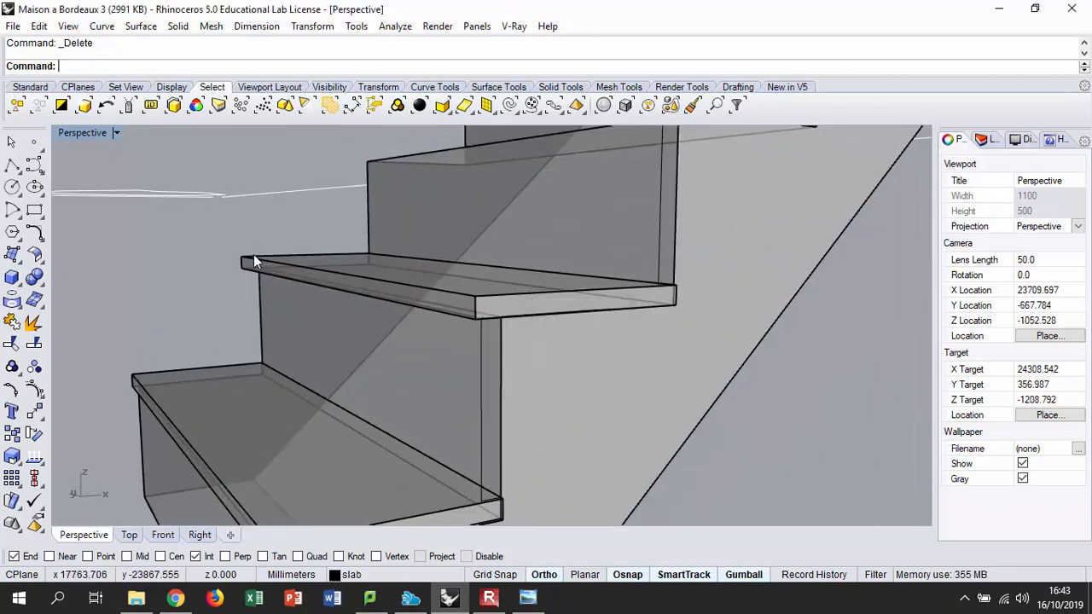
{"action": "left_click", "coordinate": [253, 253]}
{"action": "right_click_drag", "start_coordinate": [253, 253], "coordinate": [448, 335]}
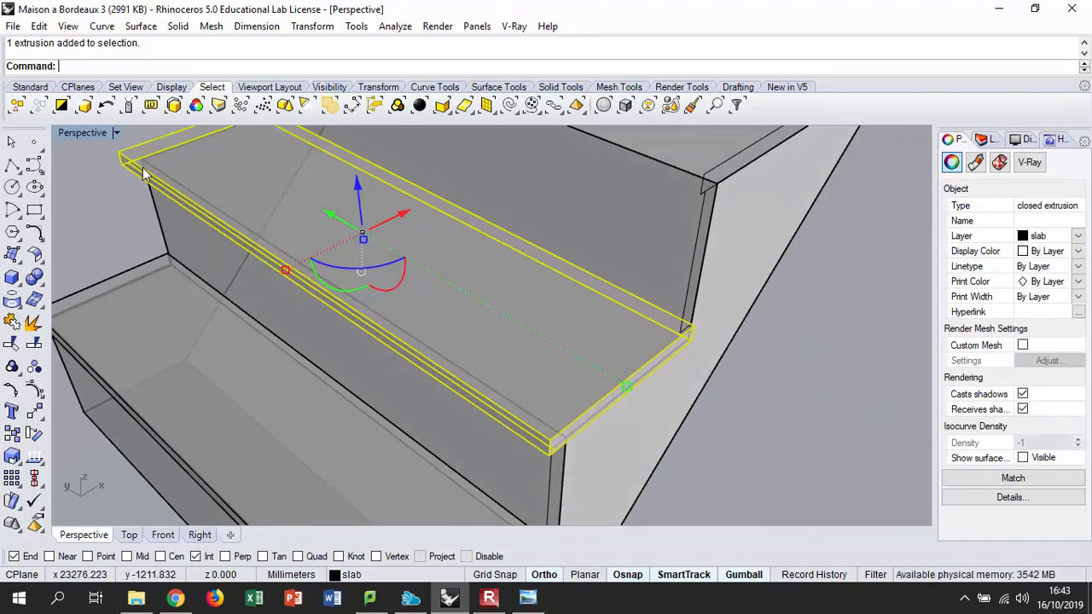
{"action": "right_click_drag", "start_coordinate": [290, 181], "coordinate": [5, 340]}
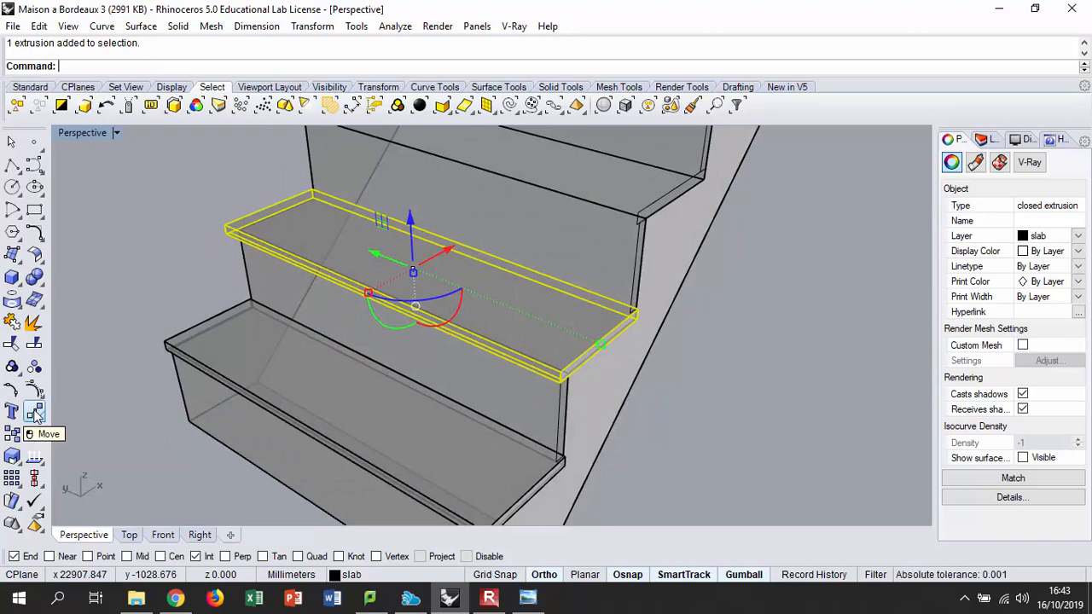
{"action": "right_click_drag", "start_coordinate": [350, 425], "coordinate": [599, 410]}
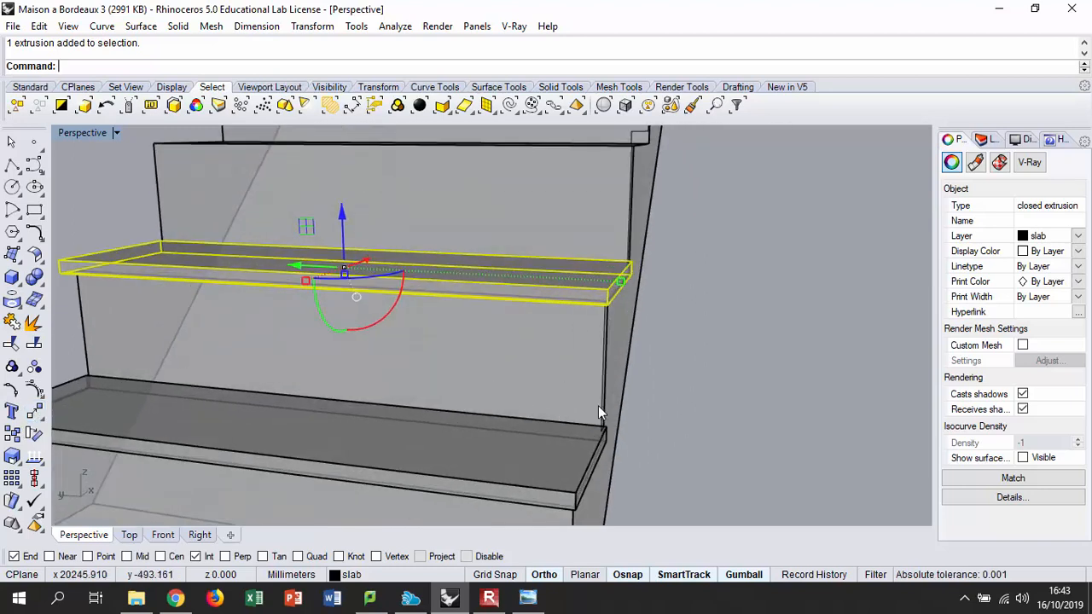
- Extrude the closed riser outline below the second tread into a solid, ending at the step's corner on the far side of the stair
{"action": "left_click", "coordinate": [602, 413]}
{"action": "scroll", "coordinate": [603, 410], "scroll_direction": "down", "scroll_amount": 2}
{"action": "scroll", "coordinate": [623, 373], "scroll_direction": "up", "scroll_amount": 4}
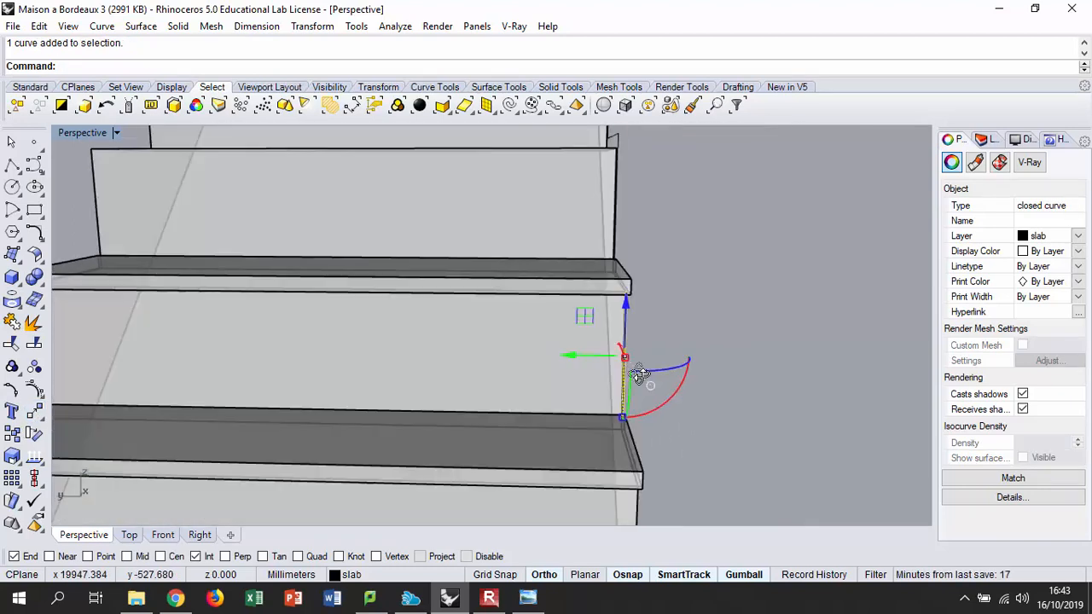
{"action": "scroll", "coordinate": [622, 373], "scroll_direction": "up", "scroll_amount": 1}
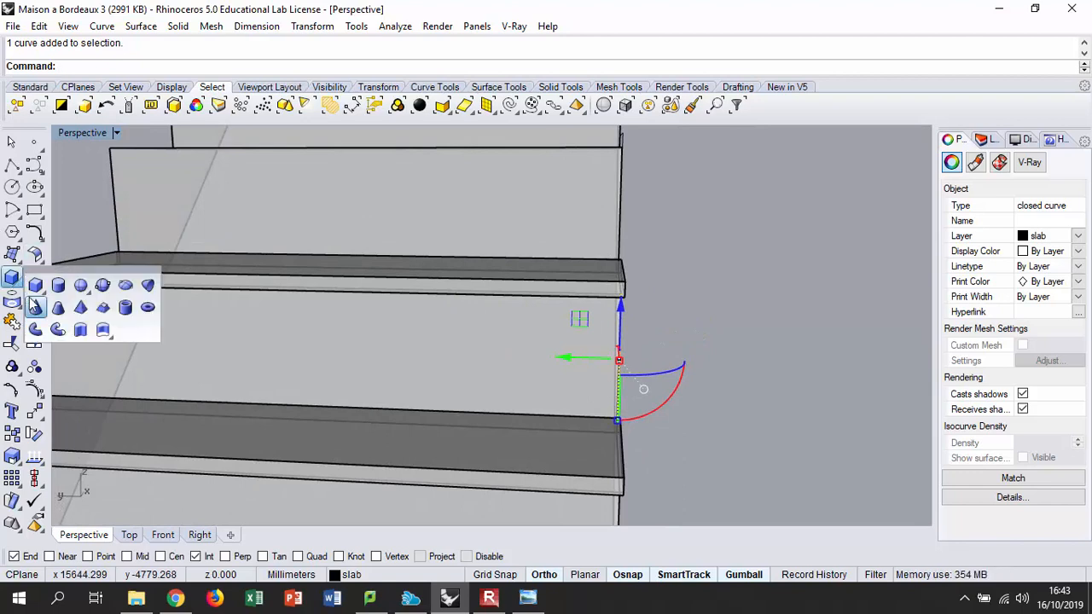
{"action": "left_click", "coordinate": [83, 331]}
{"action": "right_click_drag", "start_coordinate": [676, 352], "coordinate": [819, 343]}
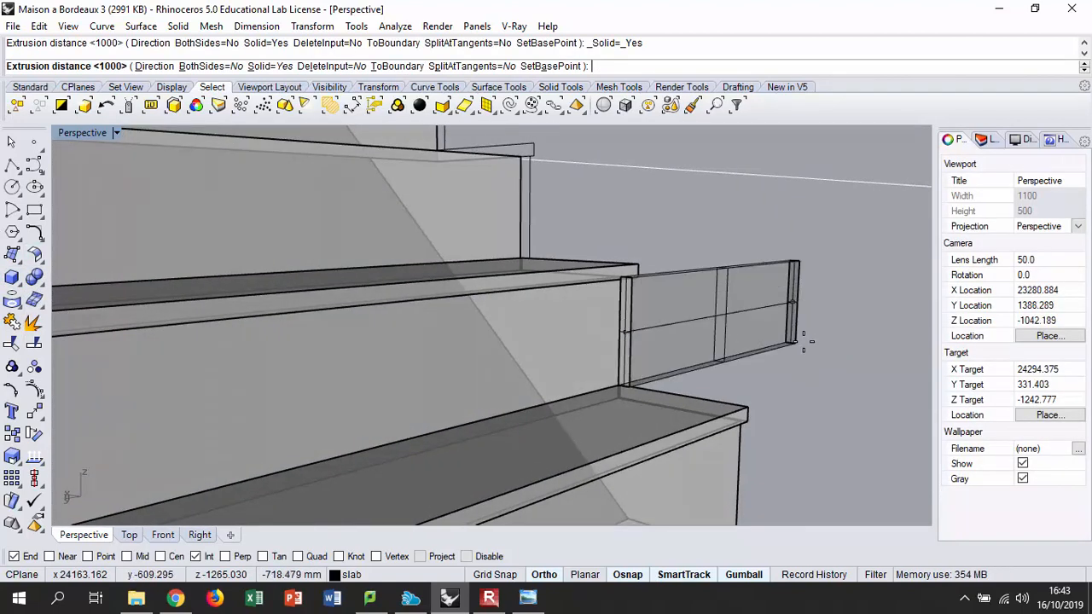
{"action": "scroll", "coordinate": [819, 344], "scroll_direction": "down", "scroll_amount": 4}
{"action": "scroll", "coordinate": [492, 429], "scroll_direction": "up", "scroll_amount": 10}
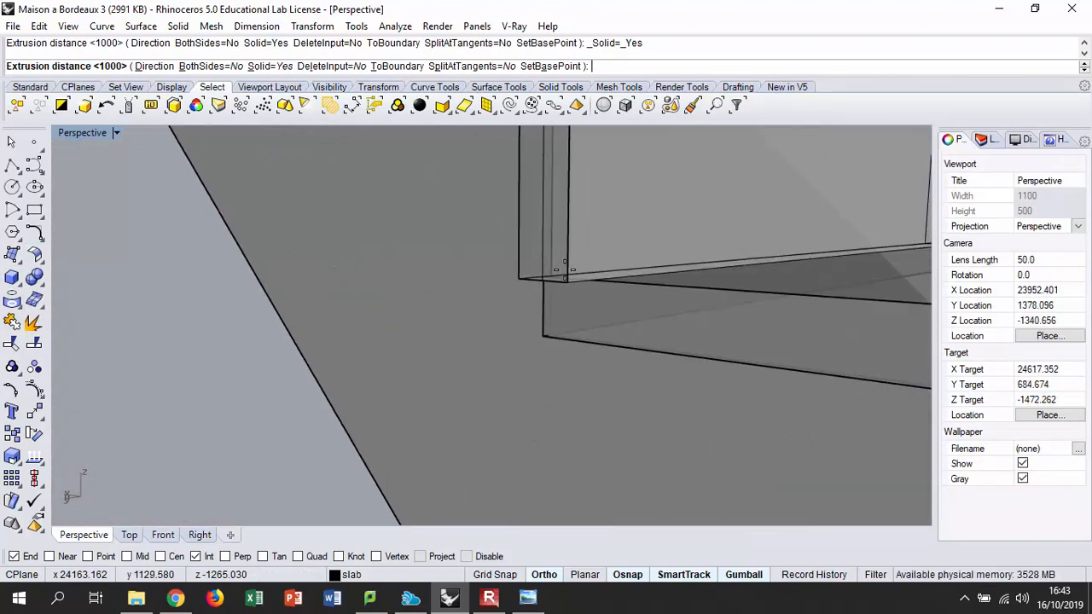
{"action": "left_click", "coordinate": [560, 270]}
{"action": "key", "text": "Escape"}
{"action": "scroll", "coordinate": [526, 299], "scroll_direction": "down", "scroll_amount": 6}
{"action": "right_click_drag", "start_coordinate": [525, 299], "coordinate": [368, 324]}
{"action": "scroll", "coordinate": [440, 345], "scroll_direction": "down", "scroll_amount": 4}
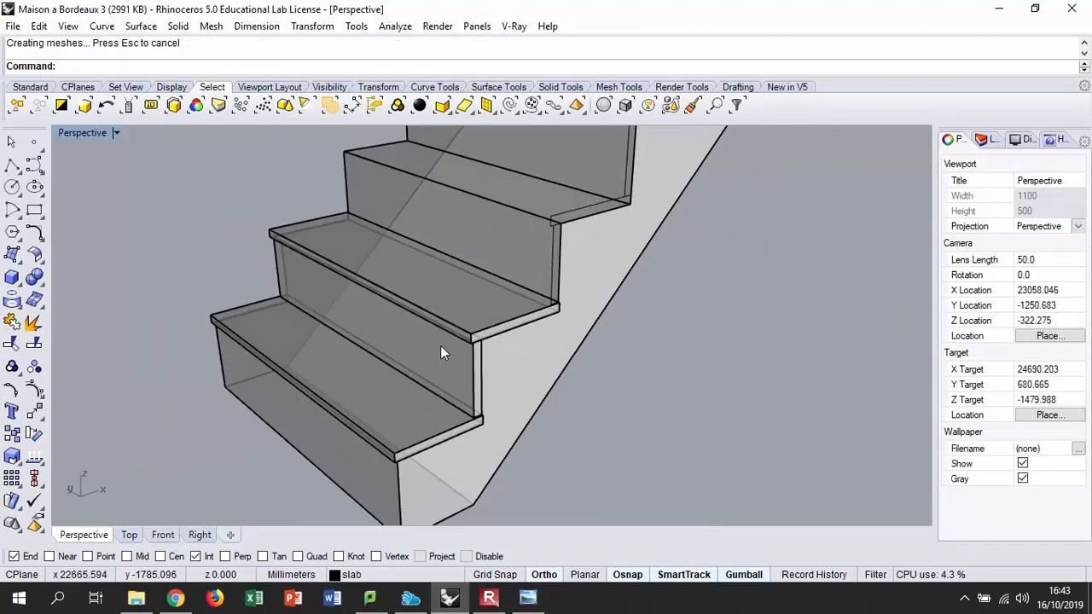
- Copy the second tread with its riser onto the third step, using the tread's upper front corner as base point
{"action": "right_click_drag", "start_coordinate": [440, 346], "coordinate": [440, 333]}
{"action": "left_click", "coordinate": [440, 333]}
{"action": "left_click", "coordinate": [454, 312], "text": "shift"}
{"action": "right_click_drag", "start_coordinate": [508, 269], "coordinate": [555, 252]}
{"action": "scroll", "coordinate": [531, 232], "scroll_direction": "up", "scroll_amount": 8}
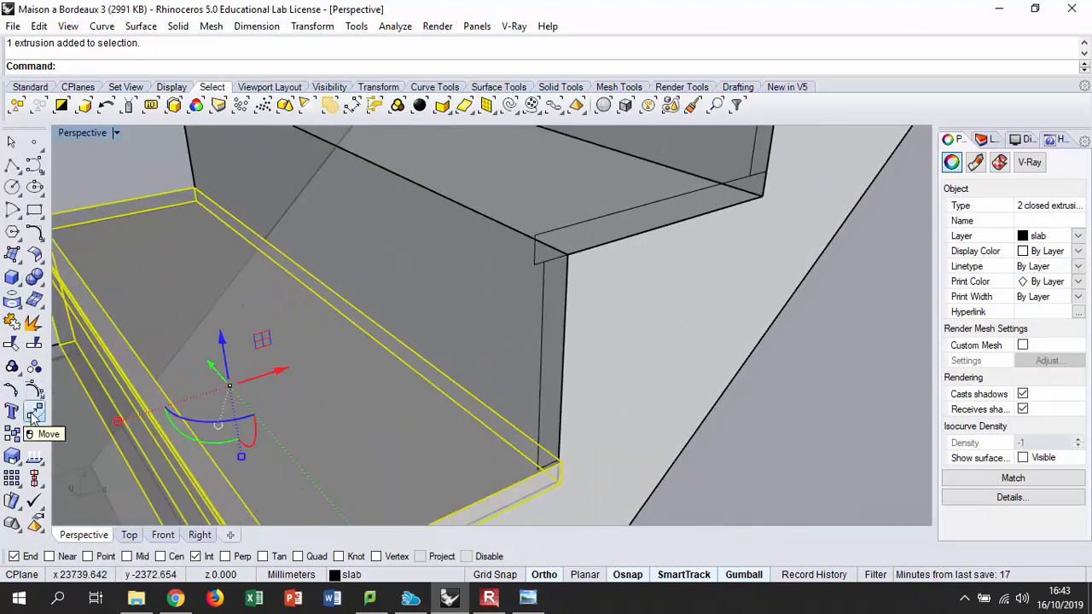
{"action": "left_click", "coordinate": [12, 434]}
{"action": "scroll", "coordinate": [285, 422], "scroll_direction": "down", "scroll_amount": 5}
{"action": "scroll", "coordinate": [295, 468], "scroll_direction": "up", "scroll_amount": 5}
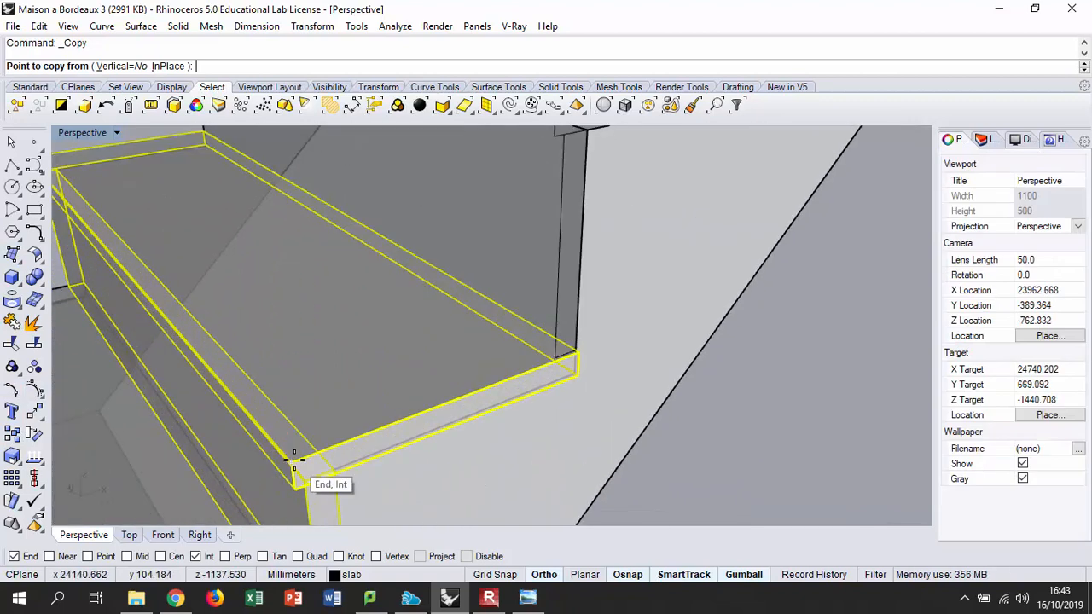
{"action": "left_click", "coordinate": [294, 462]}
{"action": "scroll", "coordinate": [290, 459], "scroll_direction": "down", "scroll_amount": 6}
{"action": "scroll", "coordinate": [432, 297], "scroll_direction": "up", "scroll_amount": 5}
{"action": "left_click", "coordinate": [426, 280]}
- Place further tread-and-riser copies on the fourth through seventh steps, snapping each to the upper front corner of the tread outline
{"action": "scroll", "coordinate": [322, 400], "scroll_direction": "down", "scroll_amount": 5}
{"action": "scroll", "coordinate": [444, 252], "scroll_direction": "up", "scroll_amount": 5}
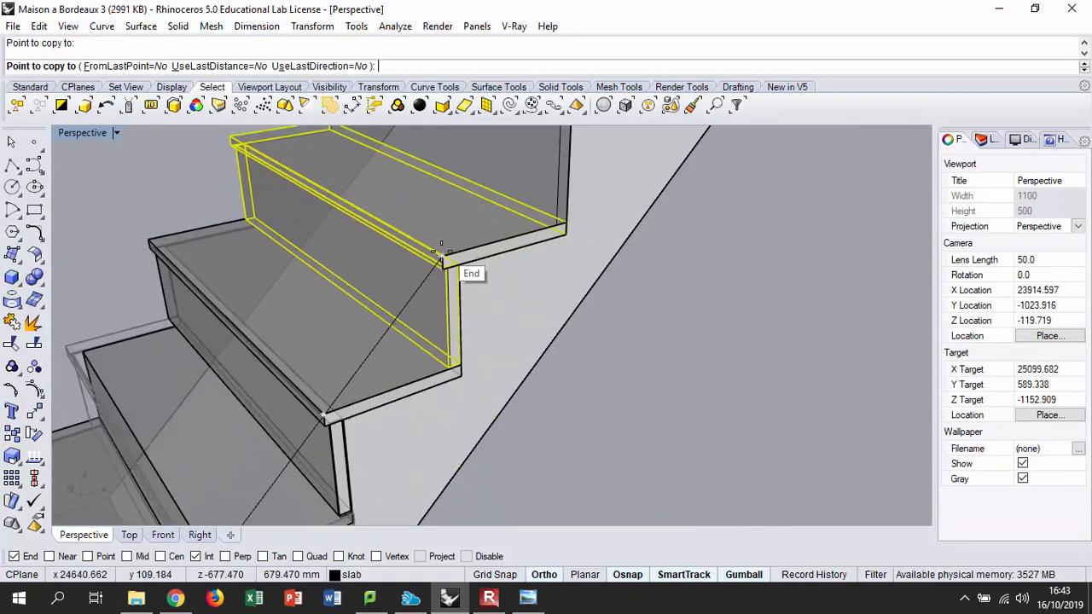
{"action": "scroll", "coordinate": [443, 251], "scroll_direction": "up", "scroll_amount": 5}
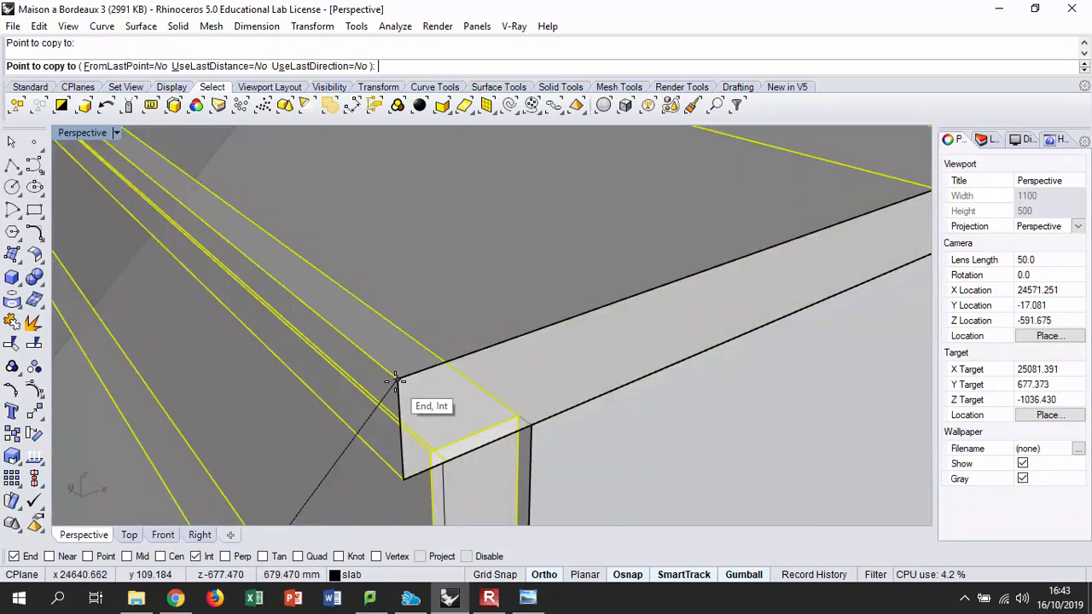
{"action": "left_click", "coordinate": [396, 378]}
{"action": "scroll", "coordinate": [375, 367], "scroll_direction": "down", "scroll_amount": 5}
{"action": "scroll", "coordinate": [363, 359], "scroll_direction": "up", "scroll_amount": 6}
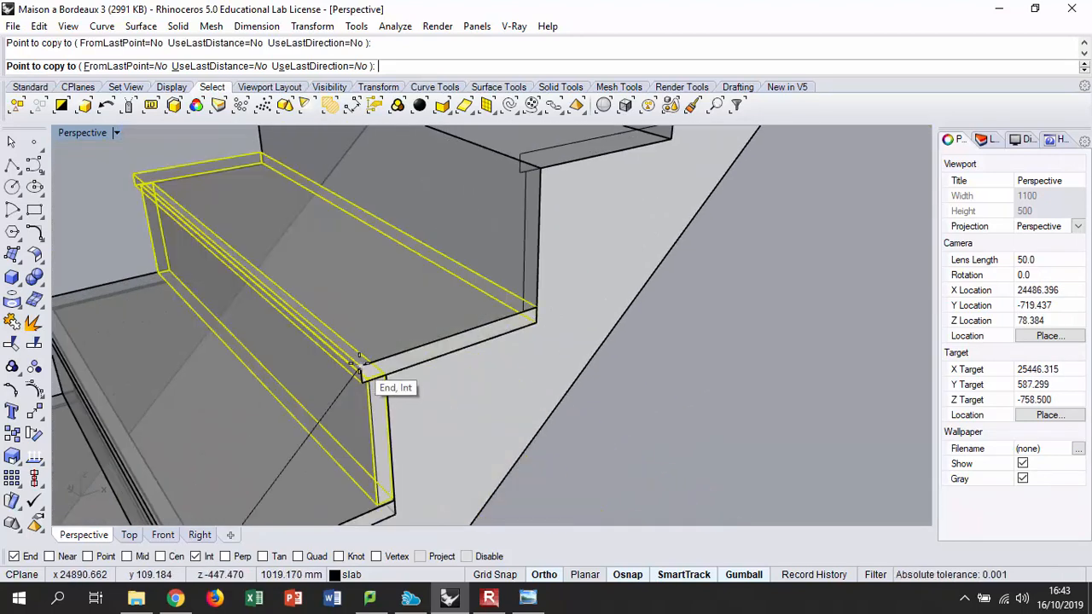
{"action": "scroll", "coordinate": [362, 366], "scroll_direction": "down", "scroll_amount": 5}
{"action": "scroll", "coordinate": [433, 281], "scroll_direction": "up", "scroll_amount": 6}
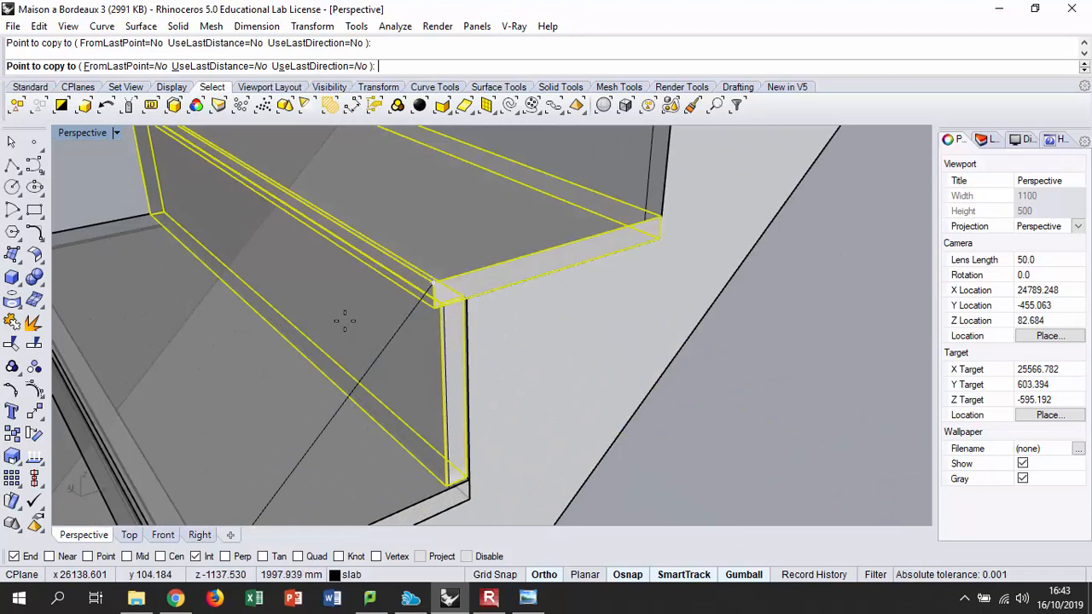
{"action": "scroll", "coordinate": [287, 341], "scroll_direction": "down", "scroll_amount": 5}
{"action": "scroll", "coordinate": [360, 299], "scroll_direction": "up", "scroll_amount": 6}
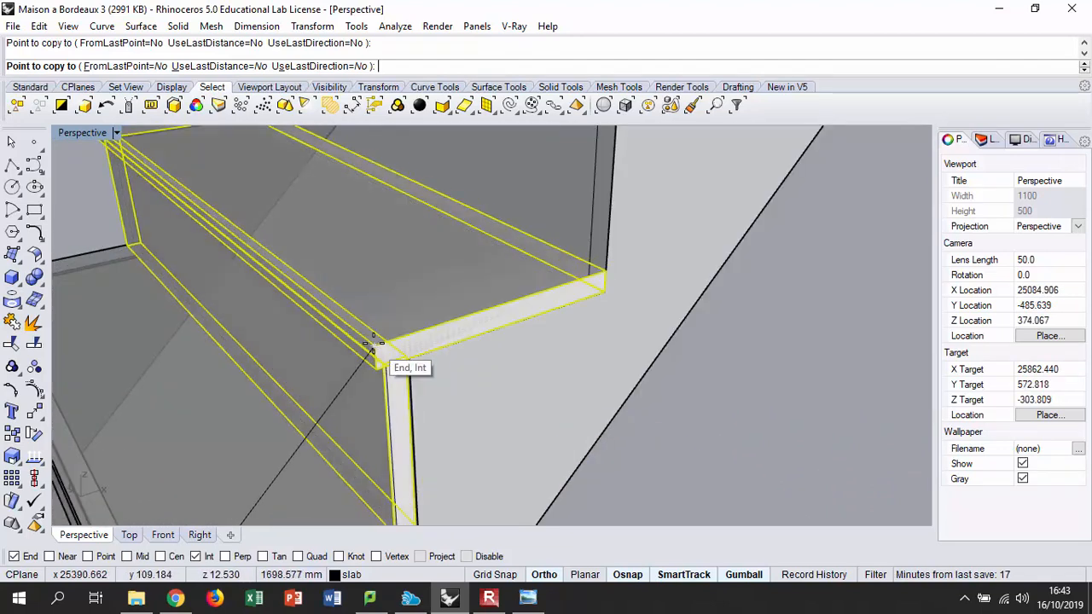
- Continue the tread-and-riser copies on the eighth through eleventh steps, matching each tread outline's upper front corner
{"action": "scroll", "coordinate": [373, 345], "scroll_direction": "down", "scroll_amount": 5}
{"action": "scroll", "coordinate": [341, 410], "scroll_direction": "up", "scroll_amount": 6}
{"action": "scroll", "coordinate": [354, 375], "scroll_direction": "down", "scroll_amount": 5}
{"action": "scroll", "coordinate": [416, 275], "scroll_direction": "up", "scroll_amount": 6}
{"action": "scroll", "coordinate": [378, 231], "scroll_direction": "up", "scroll_amount": 5}
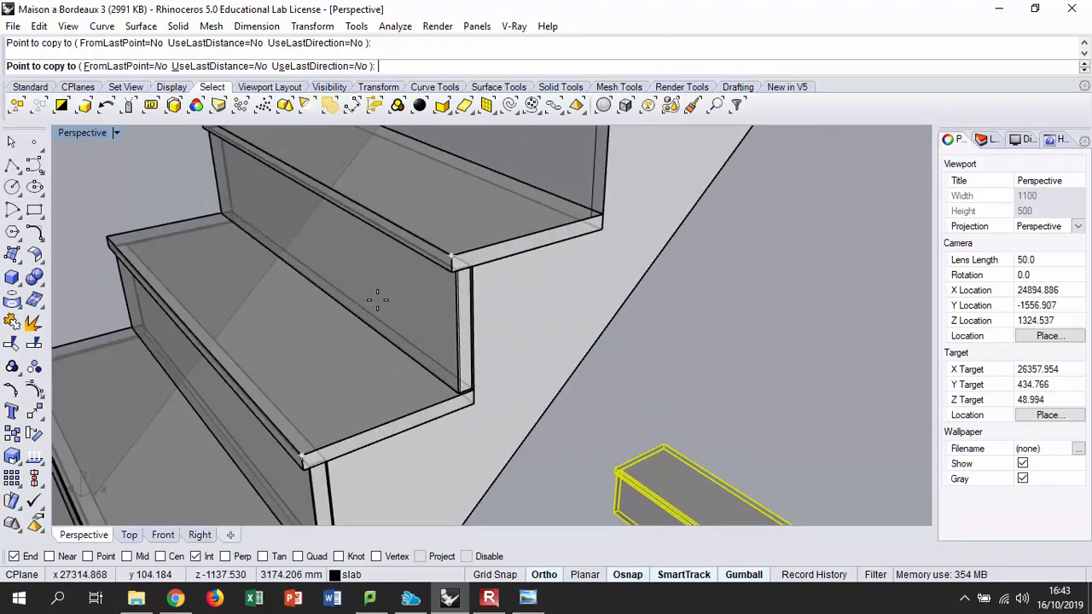
{"action": "scroll", "coordinate": [402, 199], "scroll_direction": "down", "scroll_amount": 5}
{"action": "scroll", "coordinate": [446, 287], "scroll_direction": "up", "scroll_amount": 6}
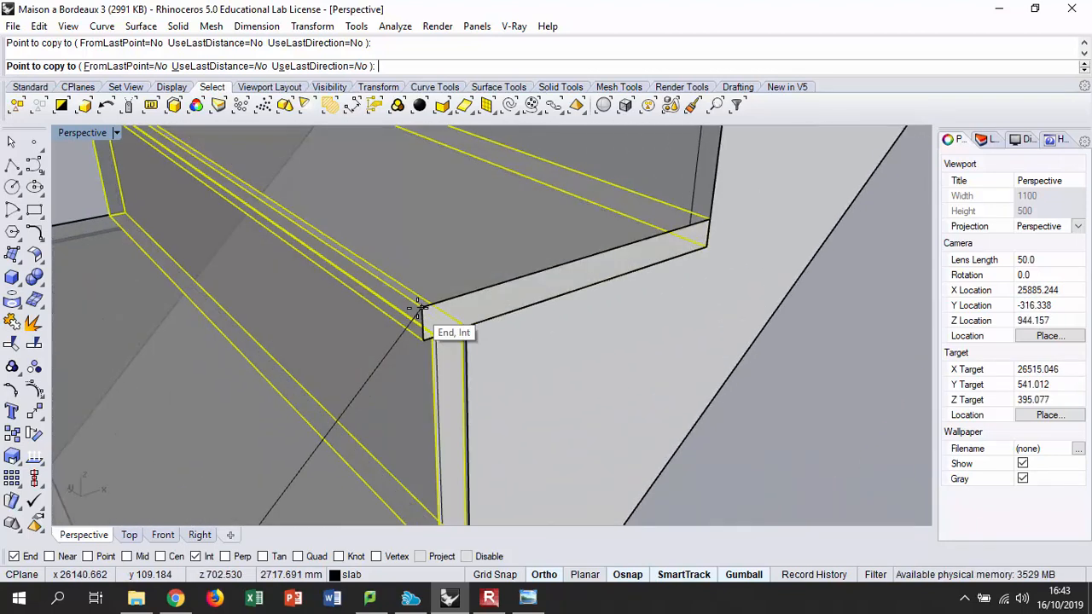
{"action": "scroll", "coordinate": [447, 315], "scroll_direction": "down", "scroll_amount": 5}
{"action": "scroll", "coordinate": [463, 287], "scroll_direction": "up", "scroll_amount": 6}
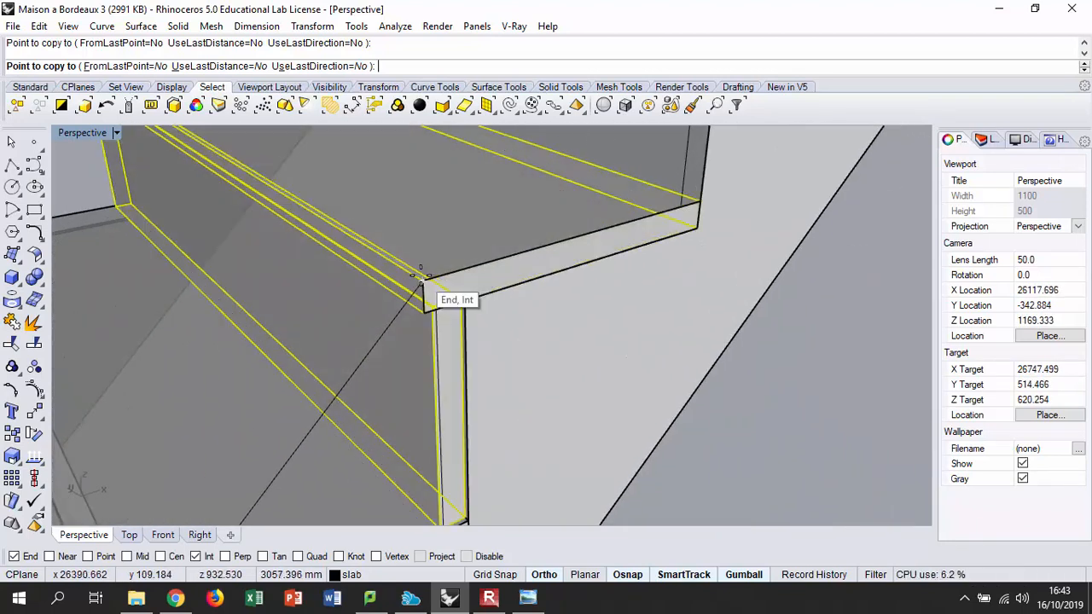
- Place the last tread-and-riser copies on the remaining steps up to the top one and finish copying
{"action": "scroll", "coordinate": [421, 275], "scroll_direction": "down", "scroll_amount": 5}
{"action": "scroll", "coordinate": [480, 295], "scroll_direction": "up", "scroll_amount": 6}
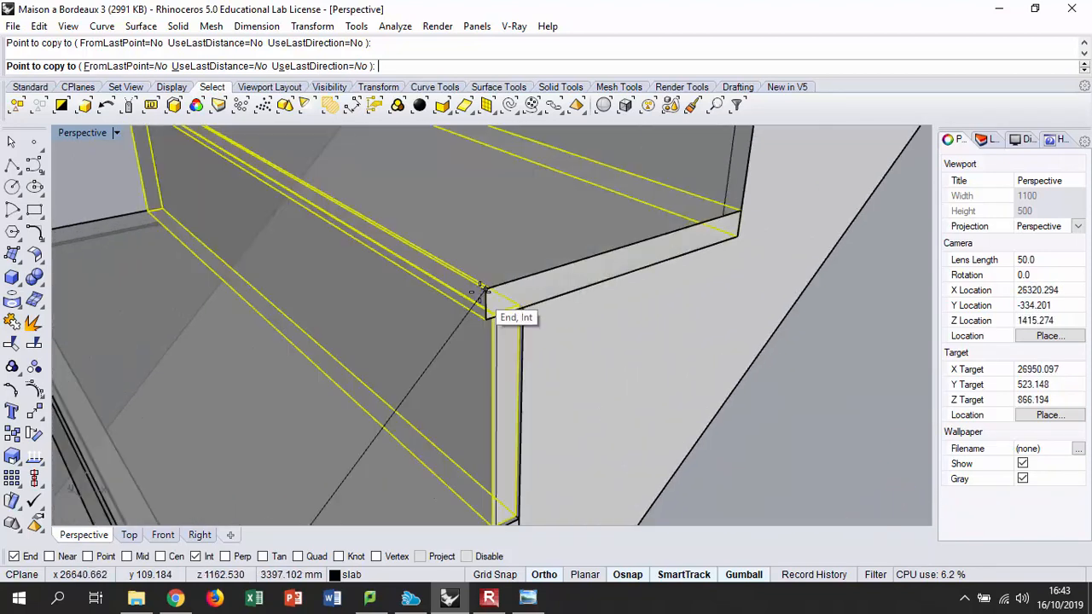
{"action": "scroll", "coordinate": [358, 353], "scroll_direction": "down", "scroll_amount": 5}
{"action": "scroll", "coordinate": [443, 358], "scroll_direction": "up", "scroll_amount": 6}
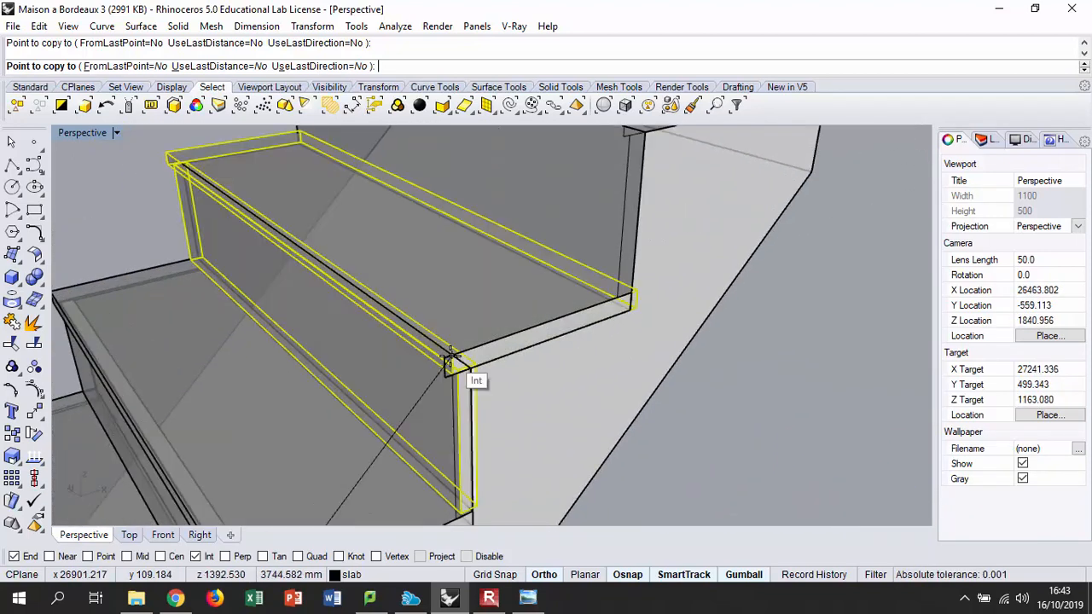
{"action": "scroll", "coordinate": [439, 358], "scroll_direction": "down", "scroll_amount": 5}
{"action": "scroll", "coordinate": [370, 426], "scroll_direction": "up", "scroll_amount": 6}
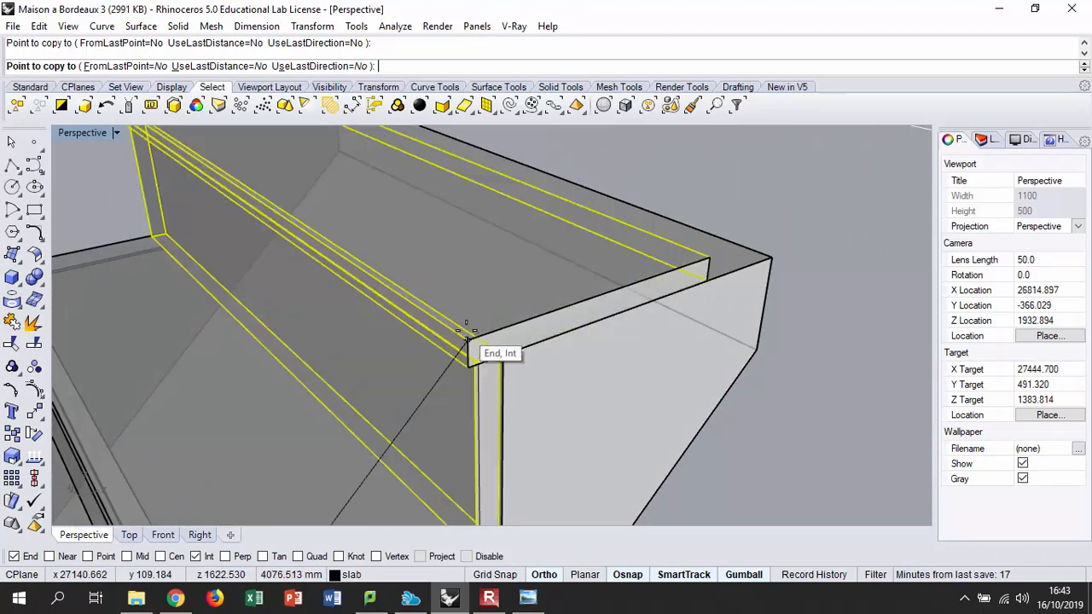
{"action": "left_click", "coordinate": [466, 327]}
{"action": "scroll", "coordinate": [465, 328], "scroll_direction": "down", "scroll_amount": 6}
{"action": "key", "text": "Return"}
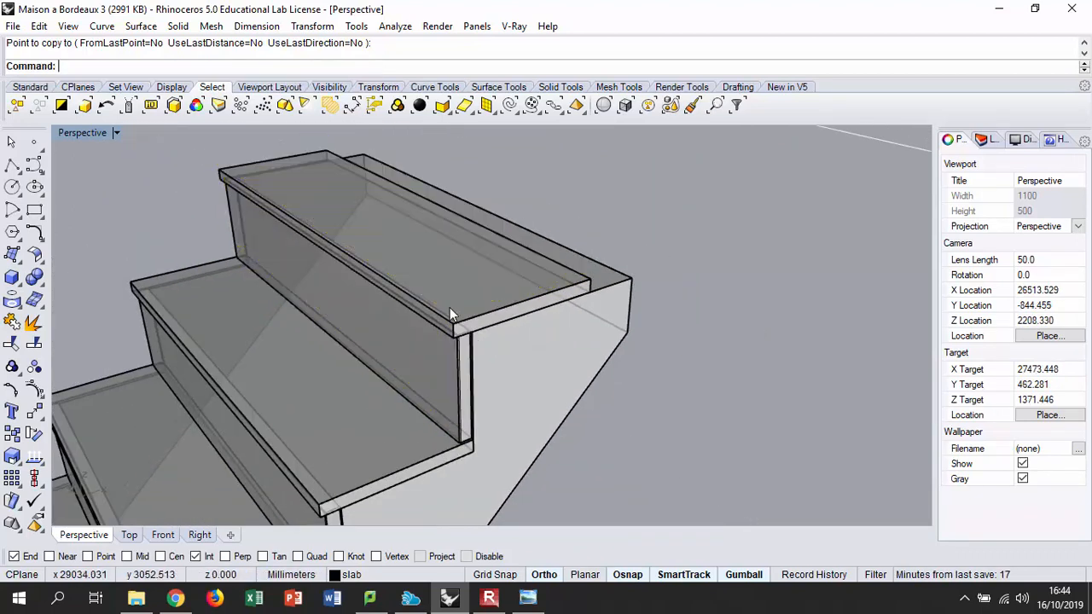
- Examine the finished treads and risers and the end of the stair body behind the top tread
{"action": "scroll", "coordinate": [468, 331], "scroll_direction": "down", "scroll_amount": 3}
{"action": "right_click_drag", "start_coordinate": [467, 331], "coordinate": [407, 322]}
{"action": "left_click", "coordinate": [528, 326]}
{"action": "right_click_drag", "start_coordinate": [512, 331], "coordinate": [452, 350]}
{"action": "scroll", "coordinate": [528, 327], "scroll_direction": "down", "scroll_amount": 6}
{"action": "scroll", "coordinate": [539, 286], "scroll_direction": "up", "scroll_amount": 8}
{"action": "right_click_drag", "start_coordinate": [539, 287], "coordinate": [468, 266]}
{"action": "scroll", "coordinate": [495, 258], "scroll_direction": "up", "scroll_amount": 8}
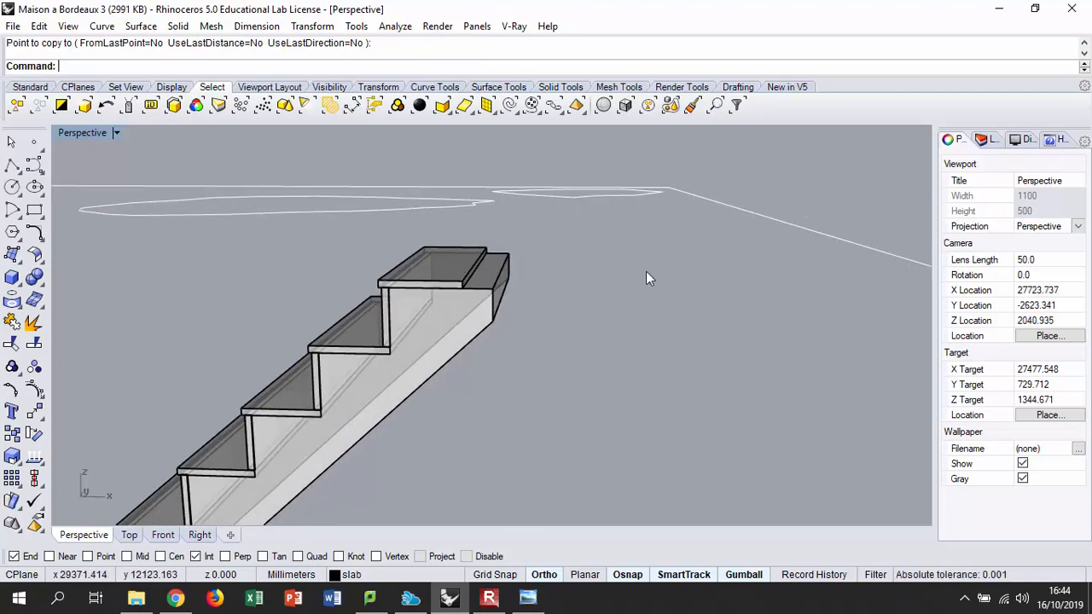
{"action": "right_click_drag", "start_coordinate": [666, 268], "coordinate": [638, 309]}
{"action": "right_click_drag", "start_coordinate": [683, 253], "coordinate": [683, 242]}
{"action": "scroll", "coordinate": [602, 254], "scroll_direction": "up", "scroll_amount": 4}
{"action": "right_click_drag", "start_coordinate": [602, 257], "coordinate": [608, 279]}
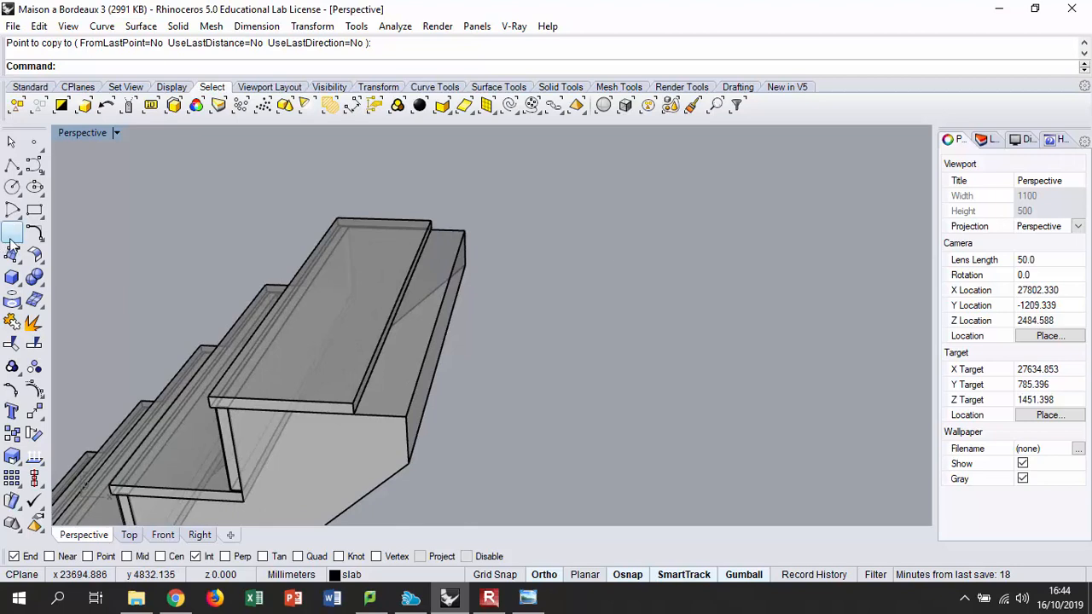
{"action": "left_click", "coordinate": [11, 166]}
{"action": "scroll", "coordinate": [367, 247], "scroll_direction": "up", "scroll_amount": 3}
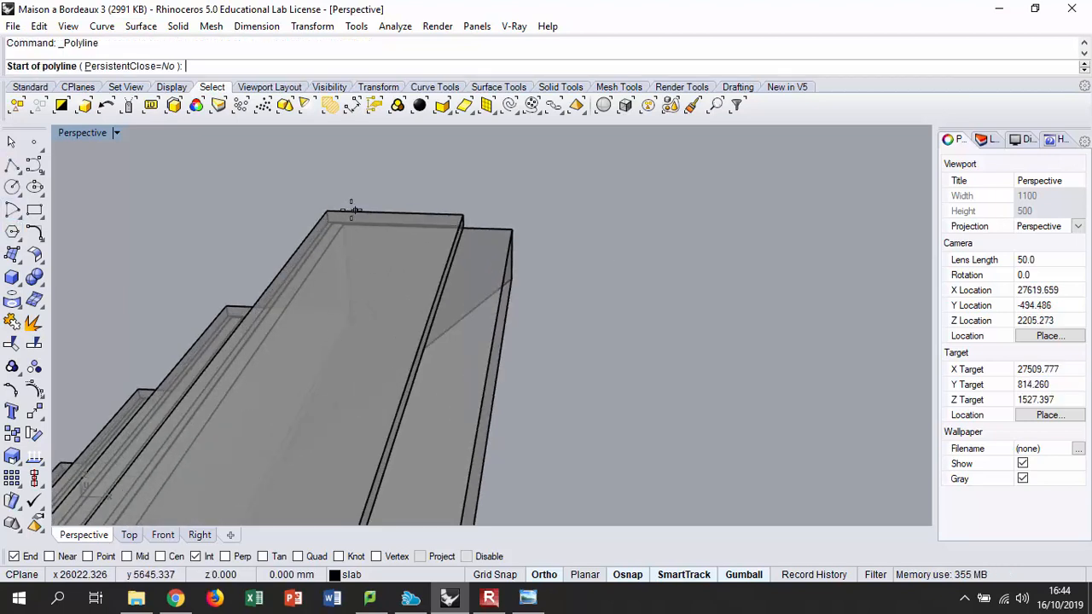
{"action": "scroll", "coordinate": [326, 223], "scroll_direction": "up", "scroll_amount": 4}
{"action": "right_click_drag", "start_coordinate": [312, 228], "coordinate": [341, 239]}
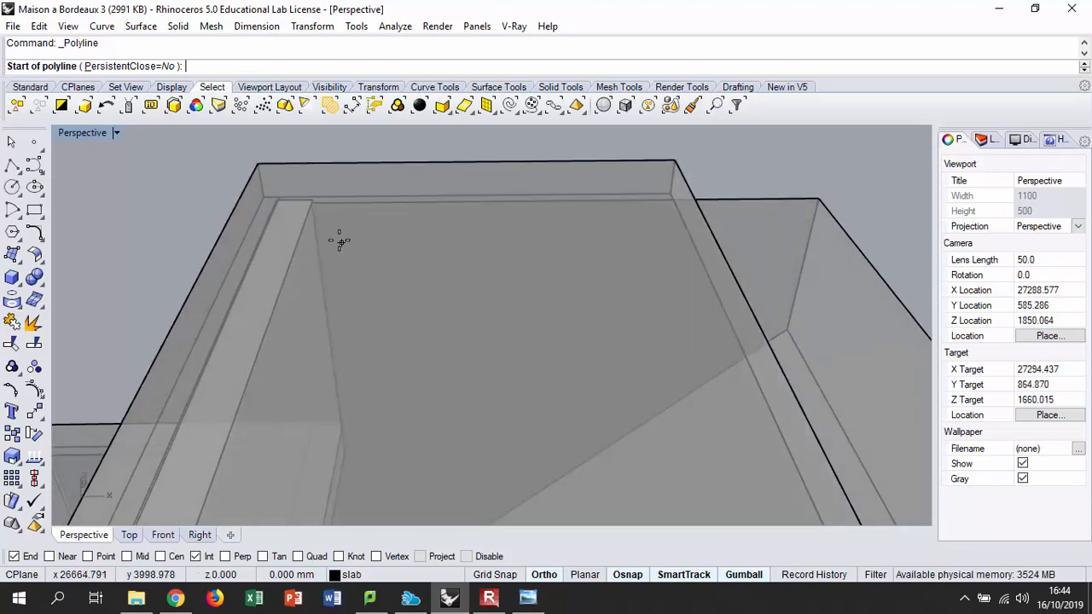
{"action": "left_click", "coordinate": [312, 205]}
{"action": "mouse_move", "coordinate": [348, 203]}
{"action": "right_mouse_down"}
{"action": "mouse_move", "coordinate": [389, 202]}
{"action": "mouse_move", "coordinate": [334, 176]}
{"action": "mouse_move", "coordinate": [281, 181]}
{"action": "mouse_move", "coordinate": [281, 191]}
{"action": "mouse_move", "coordinate": [339, 190]}
{"action": "mouse_move", "coordinate": [333, 183]}
{"action": "mouse_move", "coordinate": [344, 193]}
{"action": "right_mouse_up"}
{"action": "key", "text": "Escape"}
{"action": "right_click", "coordinate": [281, 179]}
{"action": "left_click", "coordinate": [281, 182]}
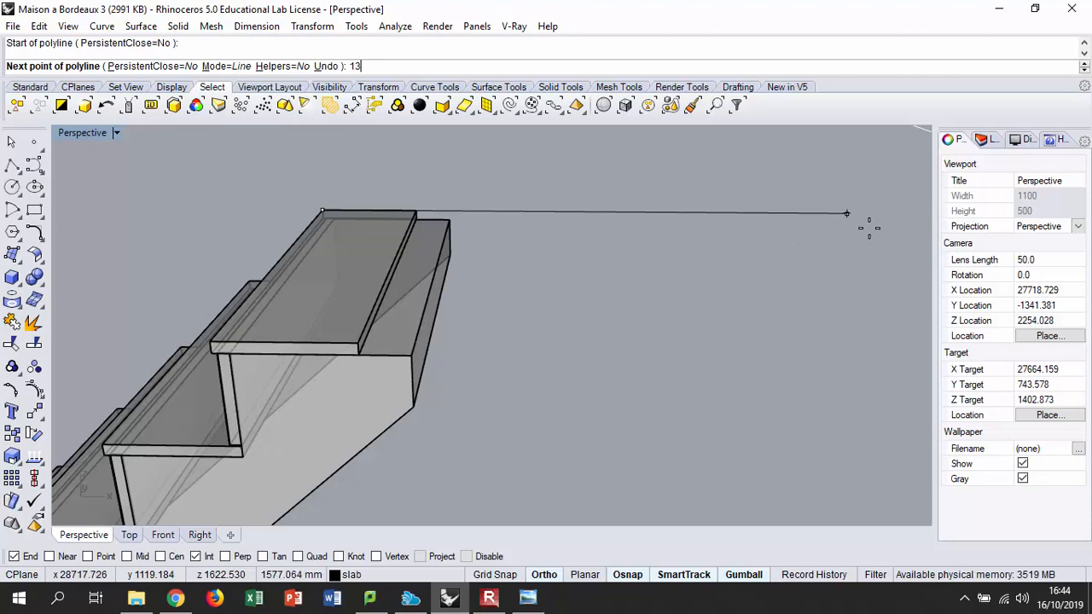
{"action": "key", "text": "Return"}
{"action": "key", "text": "Return"}
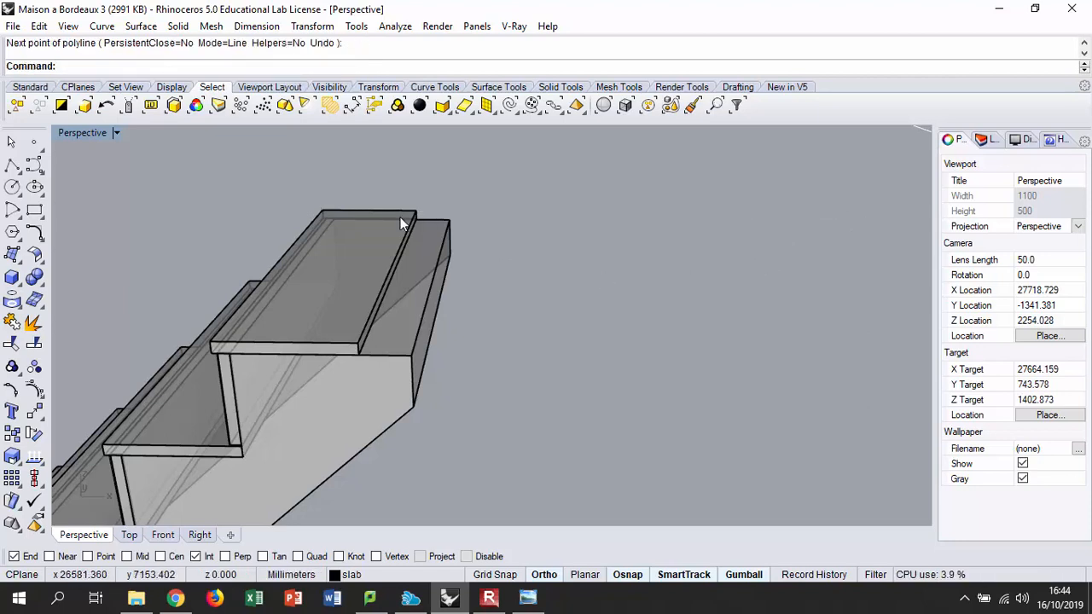
- Draw a straight 1300 mm polyline from the top tread's far front corner, running in the stair's direction past its upper end
{"action": "key", "text": "Return"}
{"action": "left_click", "coordinate": [323, 200]}
{"action": "type", "text": "1300"}
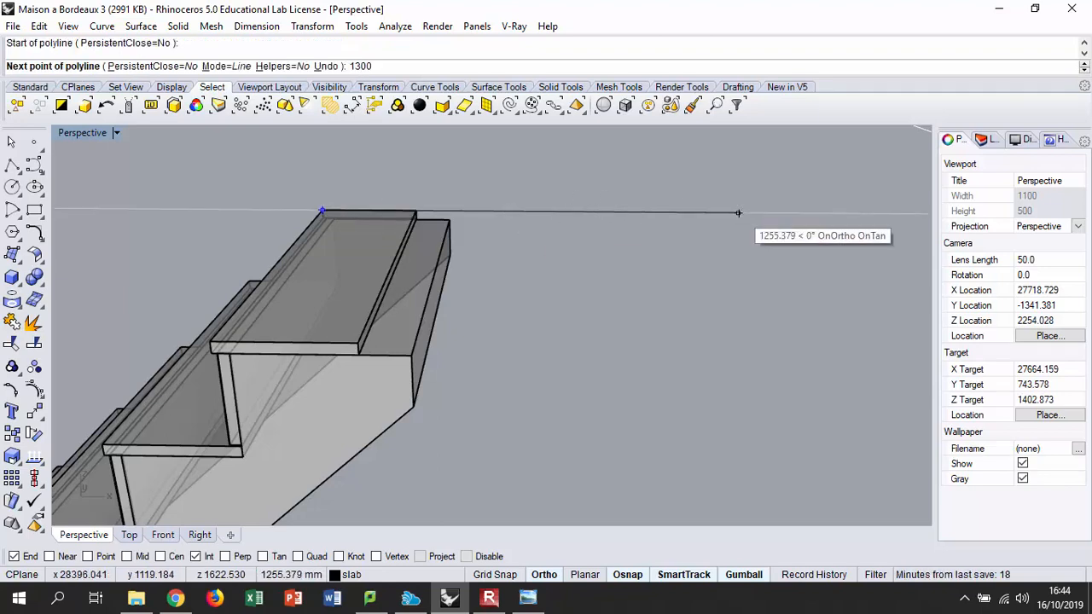
{"action": "key", "text": "Return"}
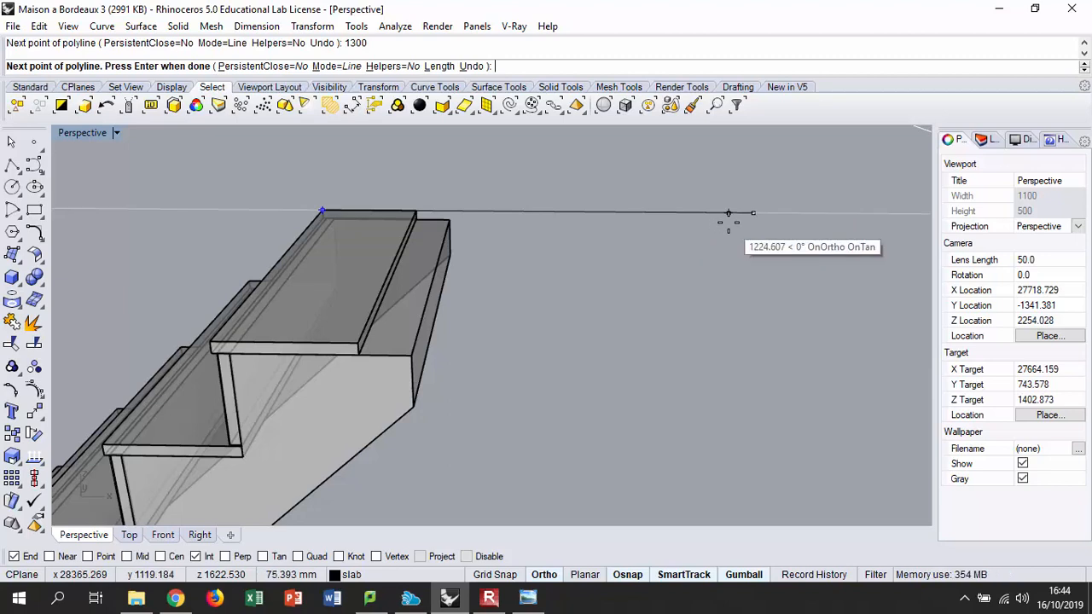
{"action": "key", "text": "Return"}
{"action": "right_click_drag", "start_coordinate": [729, 225], "coordinate": [692, 249]}
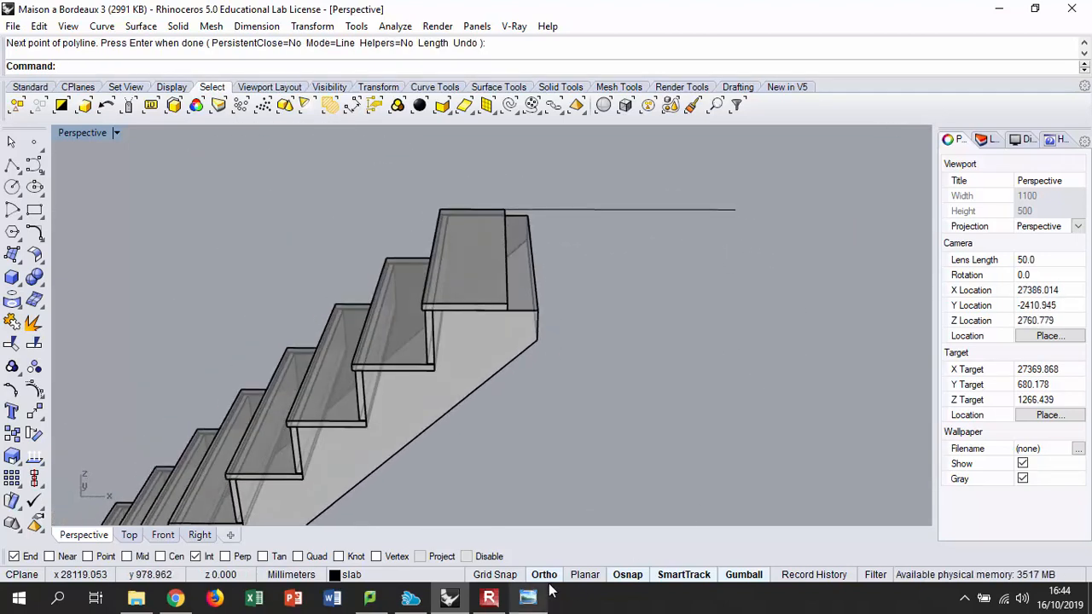
{"action": "right_click_drag", "start_coordinate": [657, 426], "coordinate": [524, 258]}
{"action": "left_click", "coordinate": [517, 277]}
{"action": "key", "text": "Escape"}
{"action": "scroll", "coordinate": [482, 275], "scroll_direction": "up", "scroll_amount": 6}
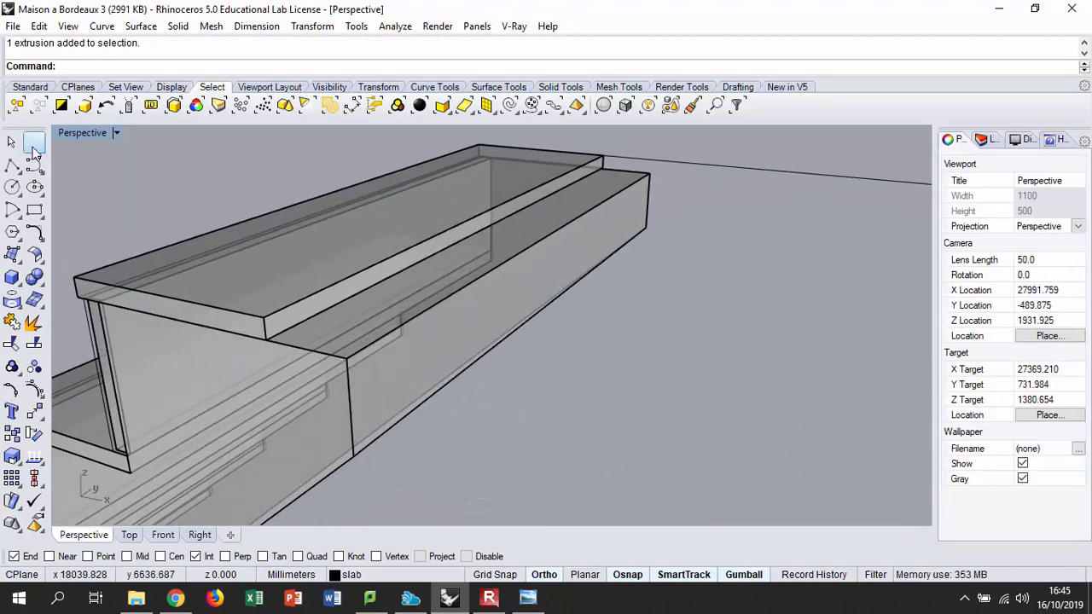
- Create a four-corner surface over the vertical end face of the stair body behind the top tread
{"action": "left_click", "coordinate": [12, 253]}
{"action": "left_click", "coordinate": [346, 363]}
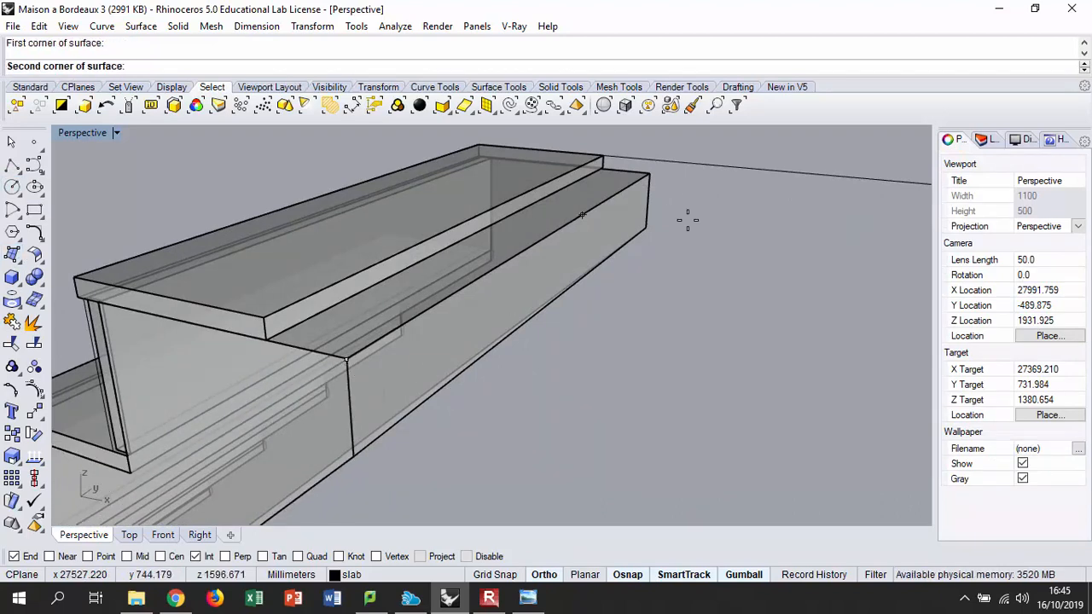
{"action": "left_click", "coordinate": [648, 174]}
{"action": "left_click", "coordinate": [653, 224]}
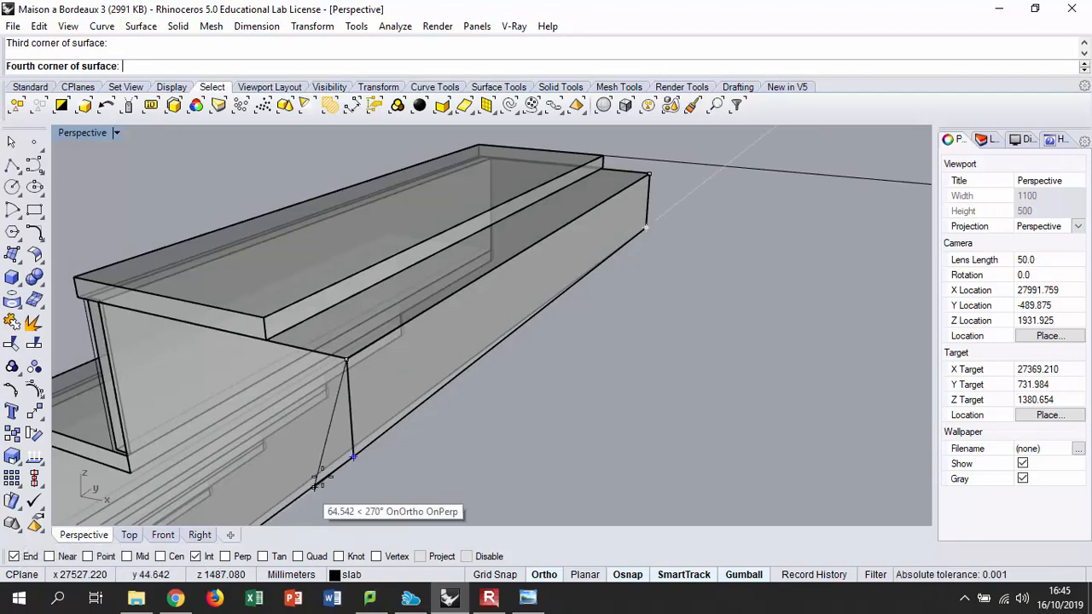
{"action": "left_click", "coordinate": [352, 456]}
{"action": "right_click_drag", "start_coordinate": [435, 379], "coordinate": [400, 355]}
{"action": "right_click_drag", "start_coordinate": [646, 259], "coordinate": [708, 273]}
- Extrude the end-face surface as a solid landing slab reaching the far end of the straight guide line
{"action": "left_click", "coordinate": [594, 264]}
{"action": "scroll", "coordinate": [469, 261], "scroll_direction": "down", "scroll_amount": 5}
{"action": "right_click_drag", "start_coordinate": [516, 292], "coordinate": [494, 278]}
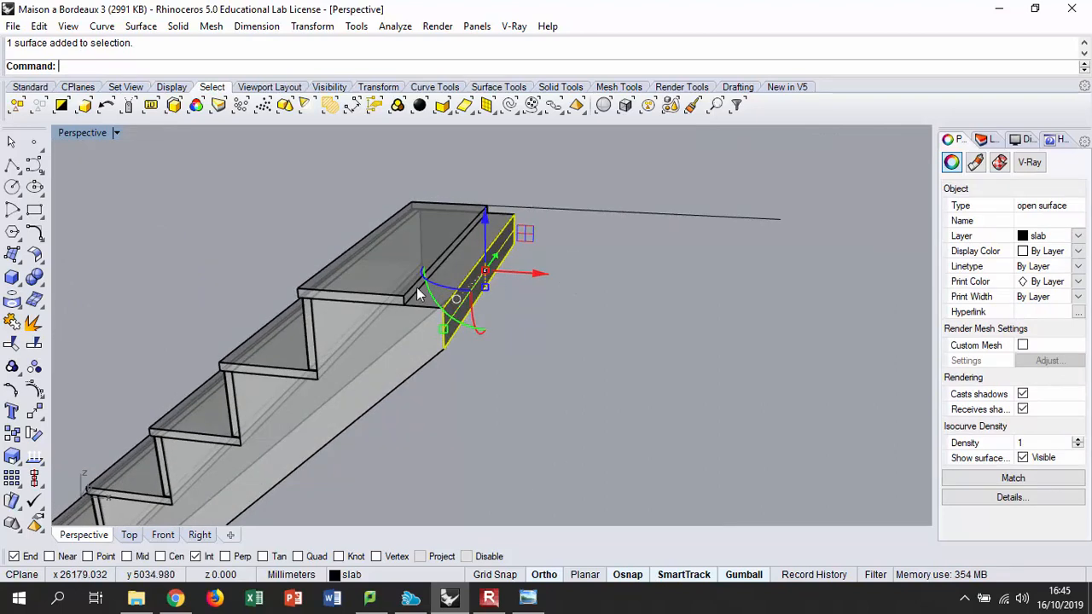
{"action": "left_click", "coordinate": [17, 281]}
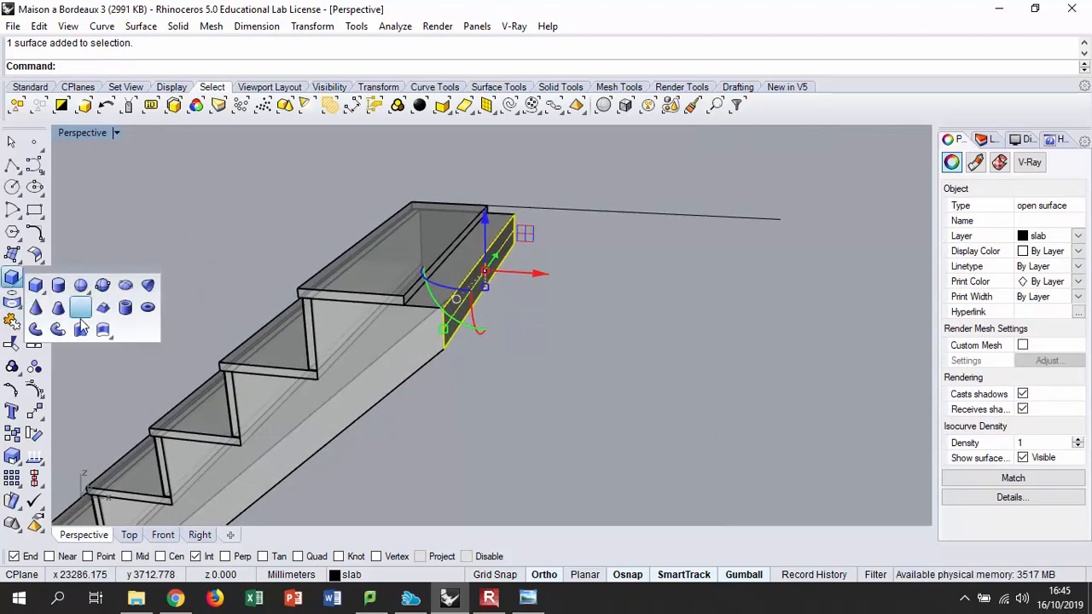
{"action": "left_click", "coordinate": [102, 330]}
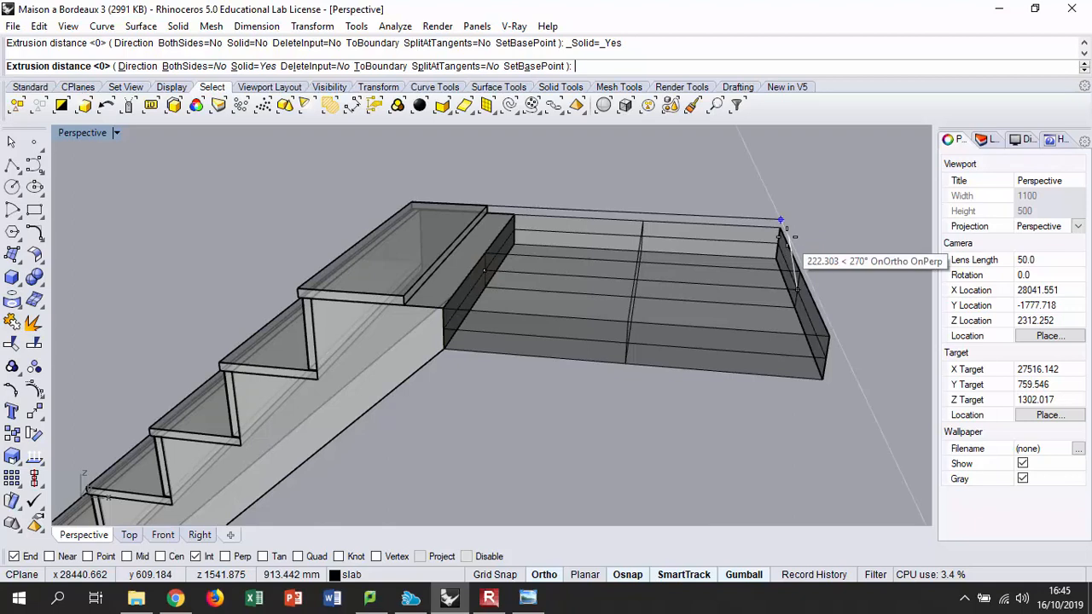
{"action": "left_click", "coordinate": [781, 226]}
{"action": "key", "text": "Escape"}
{"action": "right_click_drag", "start_coordinate": [629, 317], "coordinate": [487, 293]}
{"action": "scroll", "coordinate": [487, 300], "scroll_direction": "up", "scroll_amount": 3}
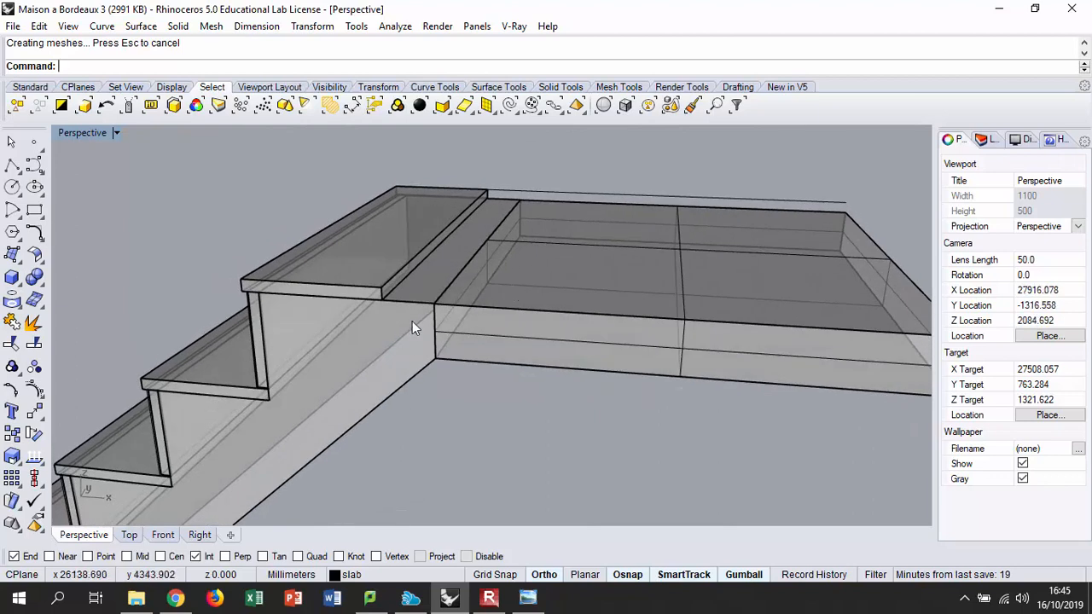
- Delete the leftover surface and the leftover curve where the stair body meets the landing slab
{"action": "left_click", "coordinate": [464, 269]}
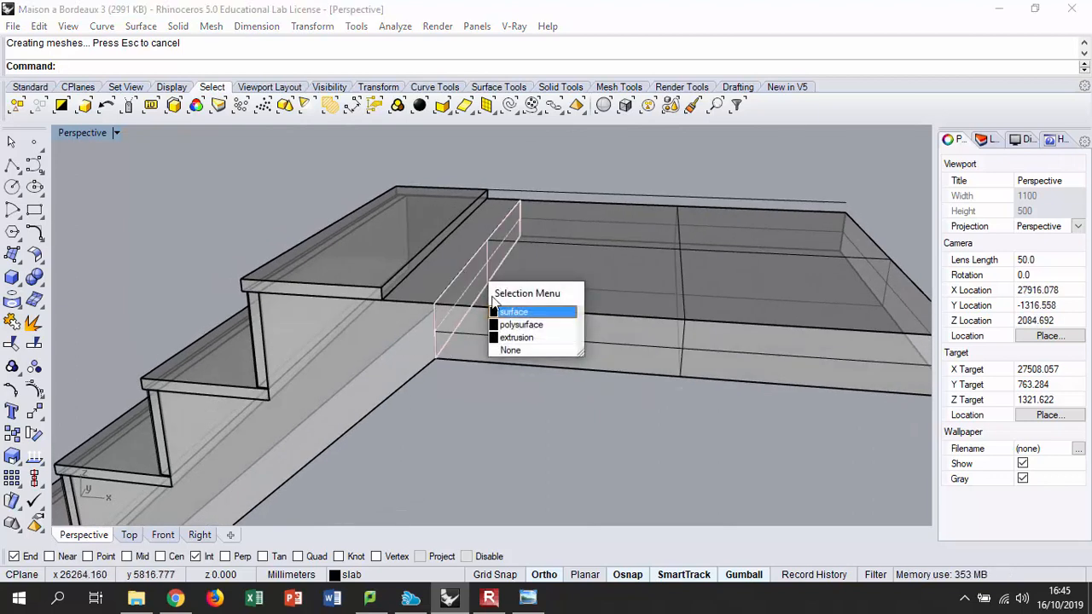
{"action": "left_click", "coordinate": [514, 309]}
{"action": "key", "text": "Delete"}
{"action": "left_click", "coordinate": [490, 346]}
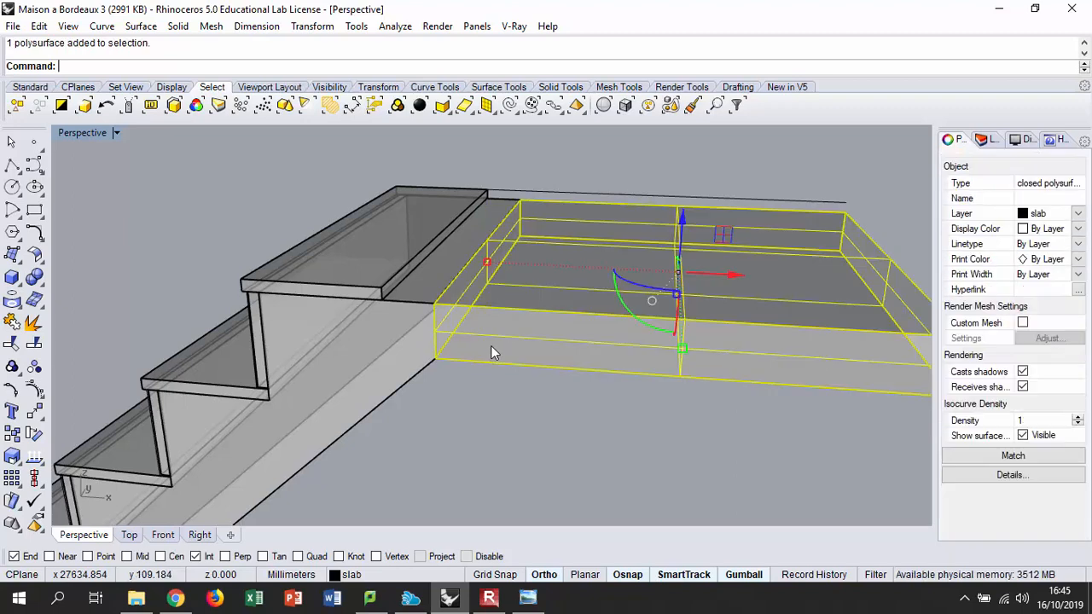
{"action": "key", "text": "Escape"}
{"action": "left_click", "coordinate": [431, 348]}
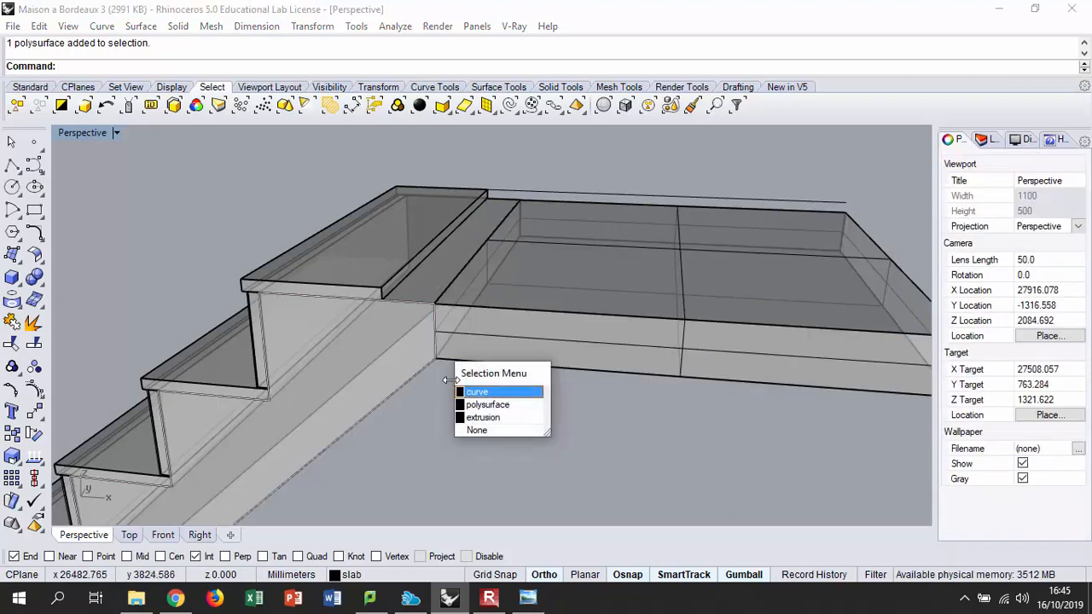
{"action": "left_click", "coordinate": [465, 390]}
{"action": "key", "text": "Delete"}
{"action": "left_click", "coordinate": [463, 340]}
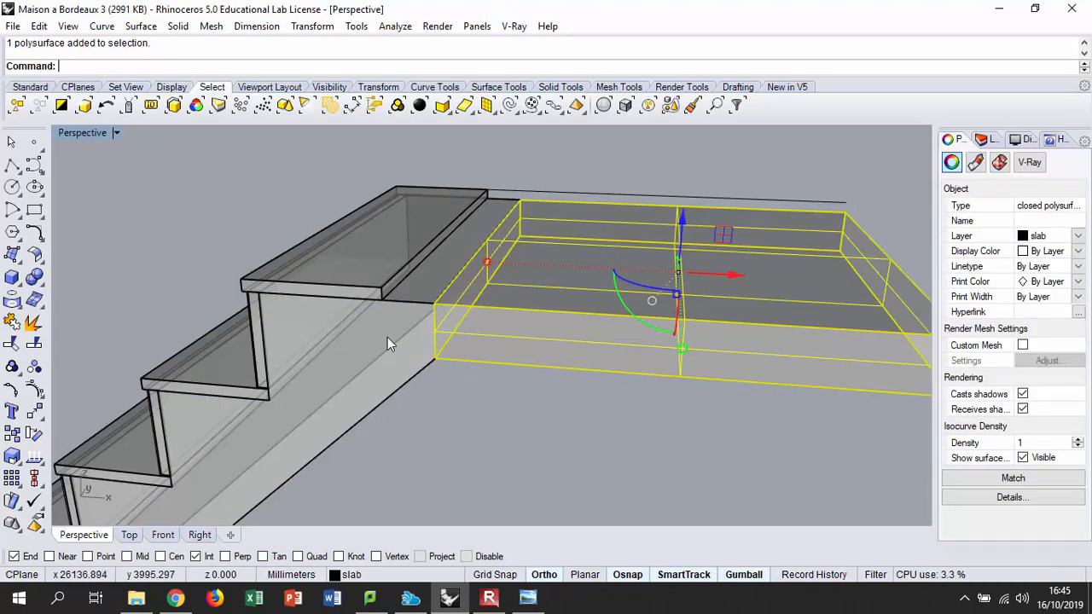
{"action": "left_click", "coordinate": [380, 356], "text": "shift"}
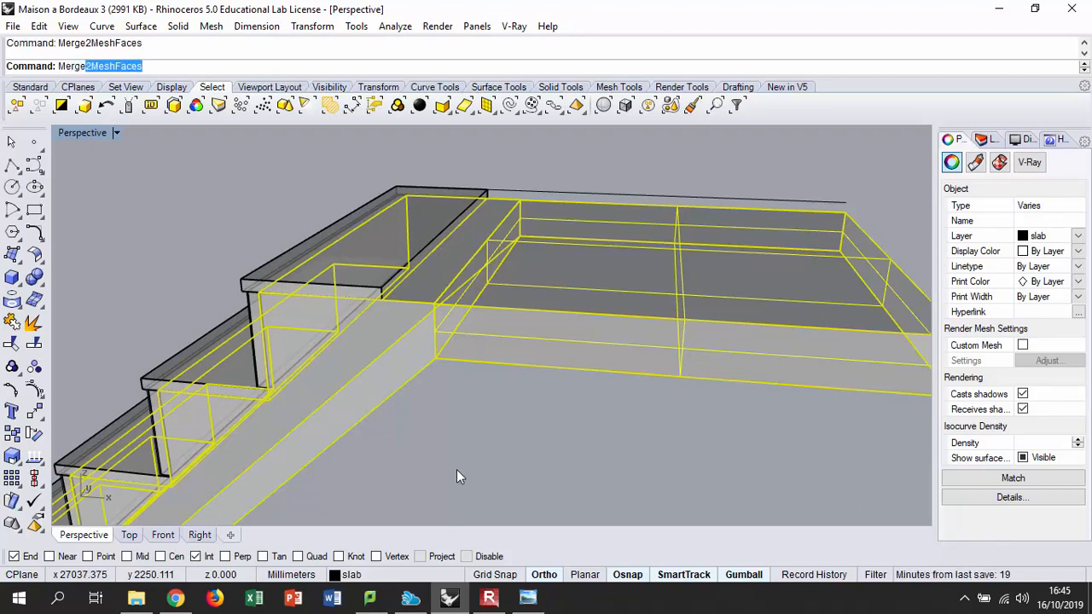
{"action": "key", "text": "Return"}
{"action": "key", "text": "Escape"}
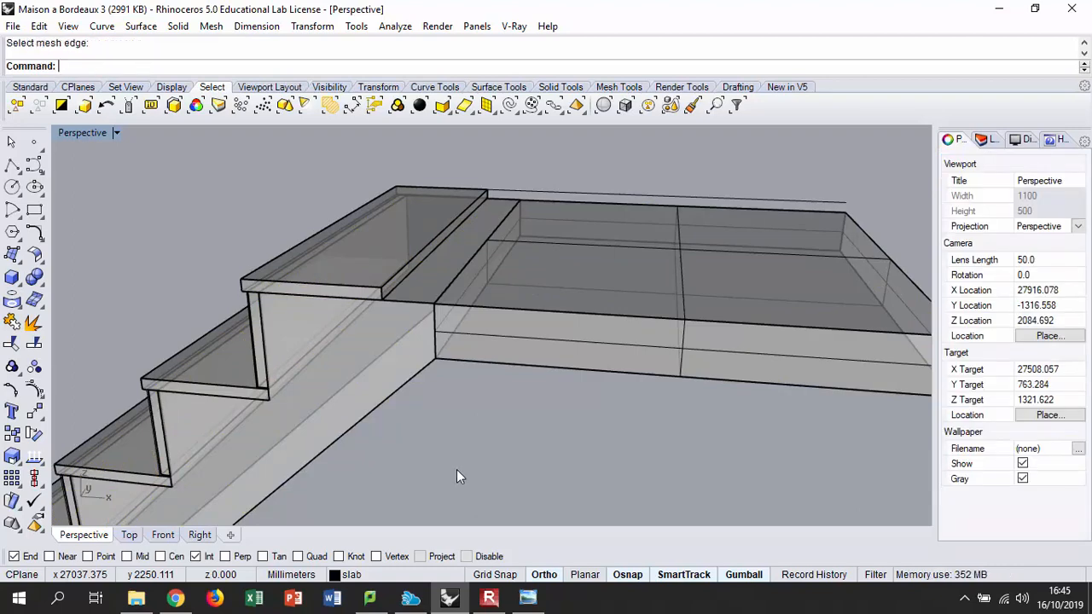
- Run MergeAllFaces on the stair body and the landing slab, and check the seam between them
{"action": "left_click", "coordinate": [532, 348]}
{"action": "left_click", "coordinate": [516, 408]}
{"action": "type", "text": "Merge"}
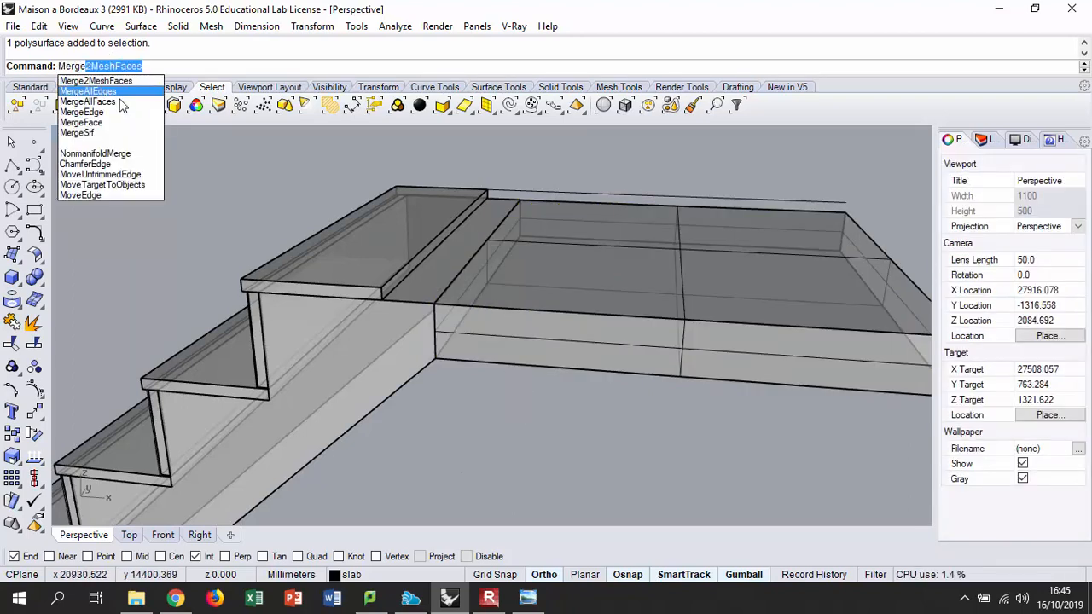
{"action": "left_click", "coordinate": [88, 101]}
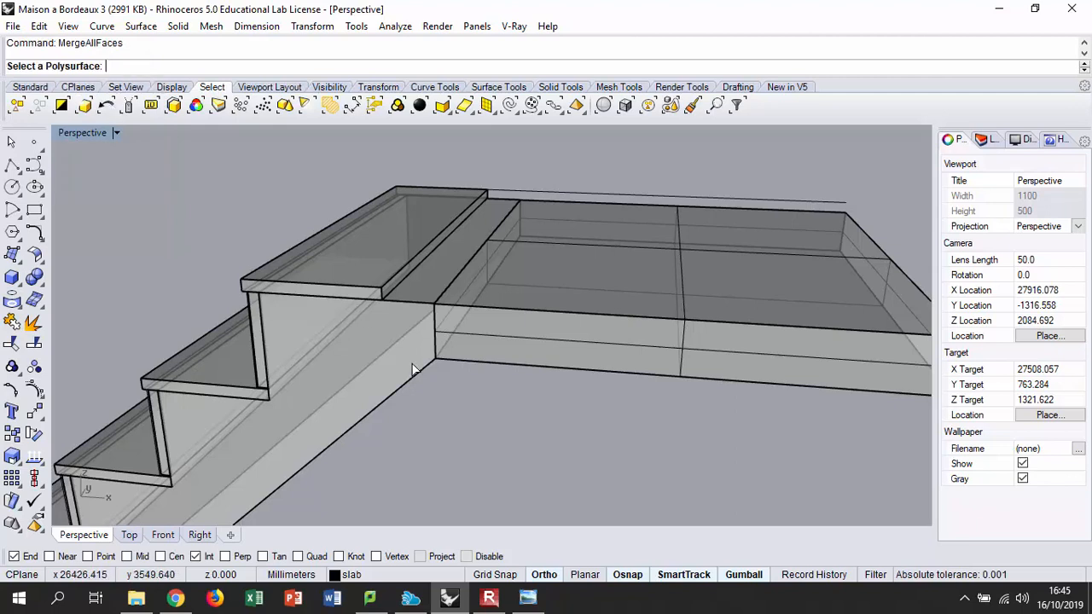
{"action": "left_click", "coordinate": [401, 366]}
{"action": "left_click", "coordinate": [493, 334]}
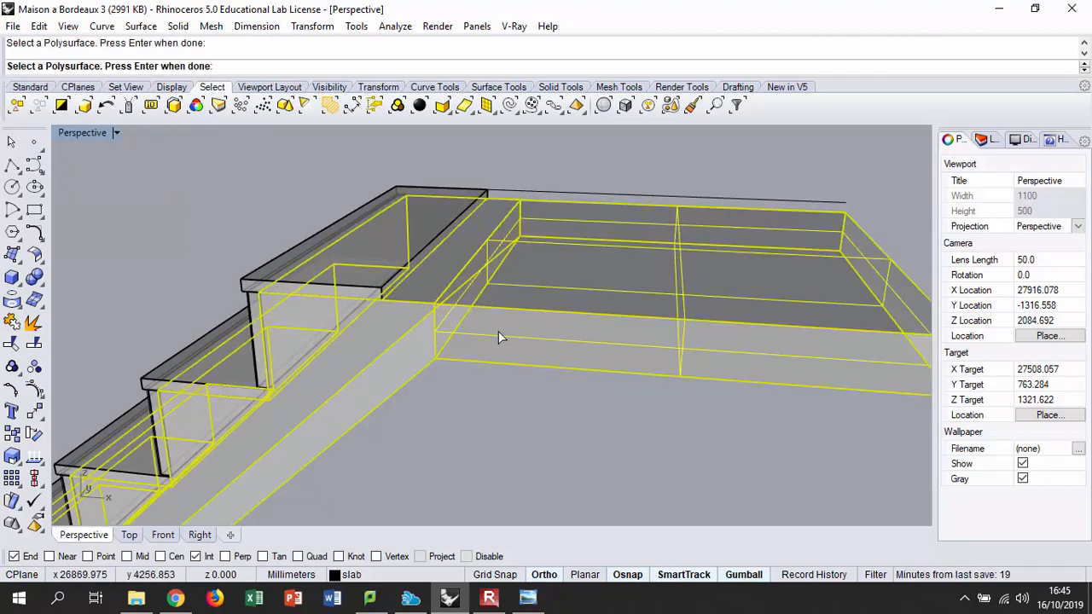
{"action": "key", "text": "Return"}
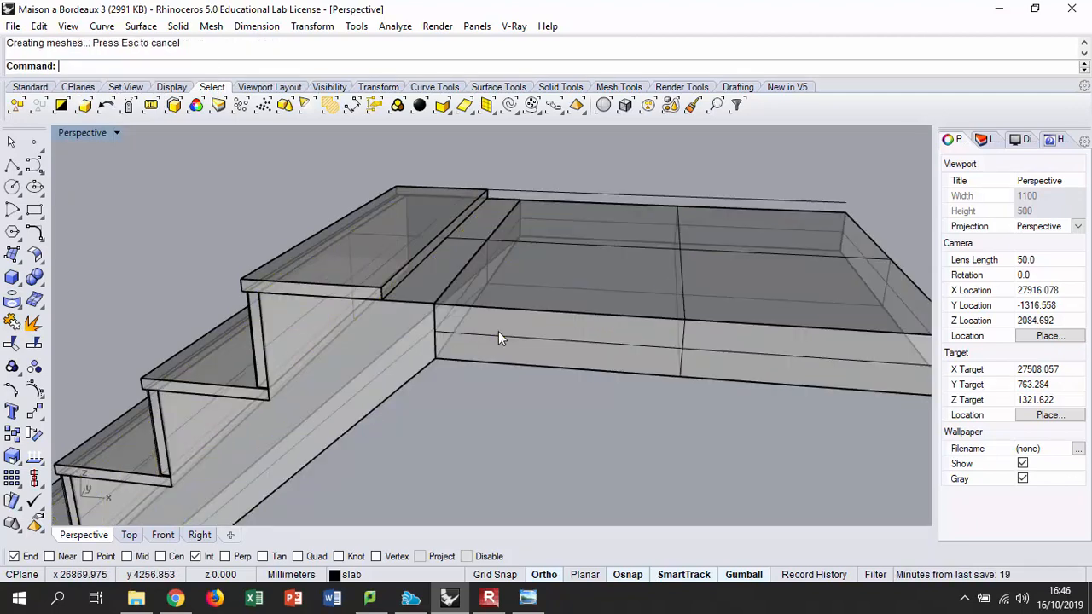
{"action": "left_click", "coordinate": [514, 331]}
{"action": "scroll", "coordinate": [461, 342], "scroll_direction": "up", "scroll_amount": 6}
{"action": "key", "text": "Escape"}
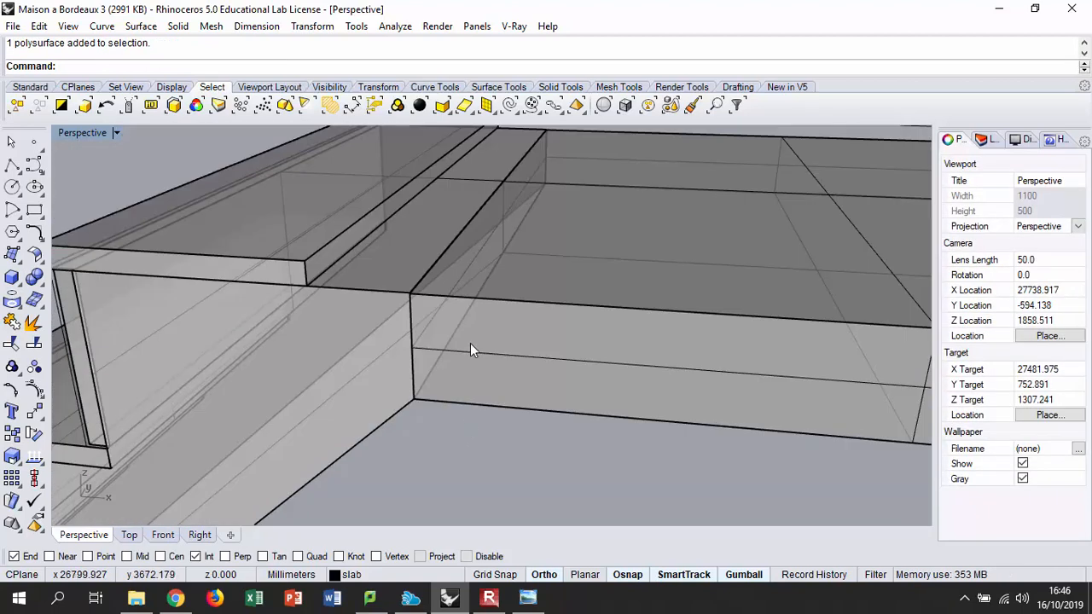
- Join the stair body and the landing slab into one solid with a Boolean union
{"action": "right_click_drag", "start_coordinate": [470, 344], "coordinate": [485, 433]}
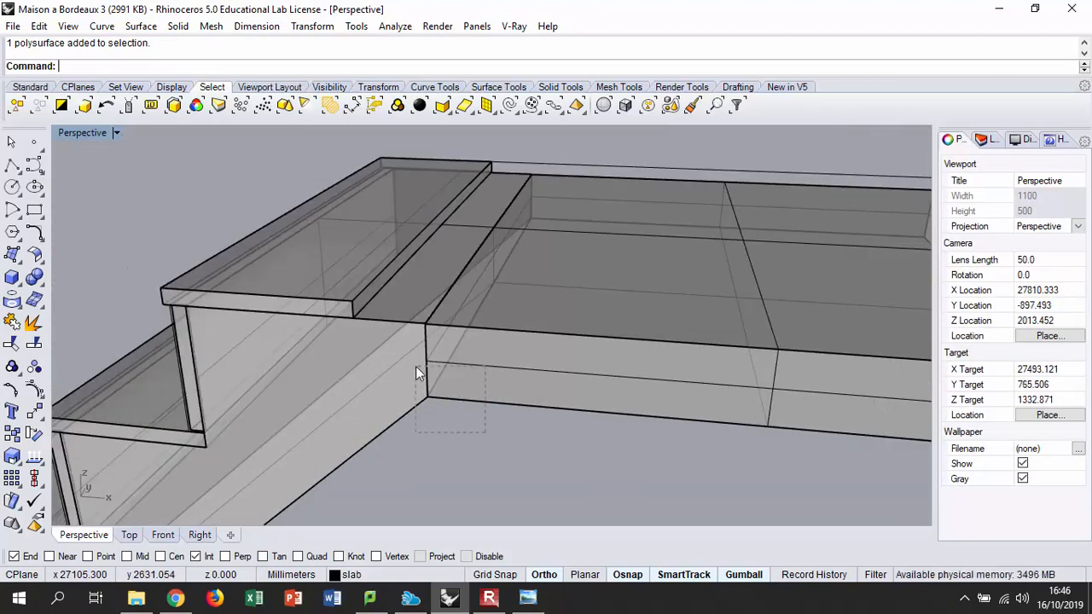
{"action": "left_click_drag", "start_coordinate": [415, 367], "coordinate": [416, 368]}
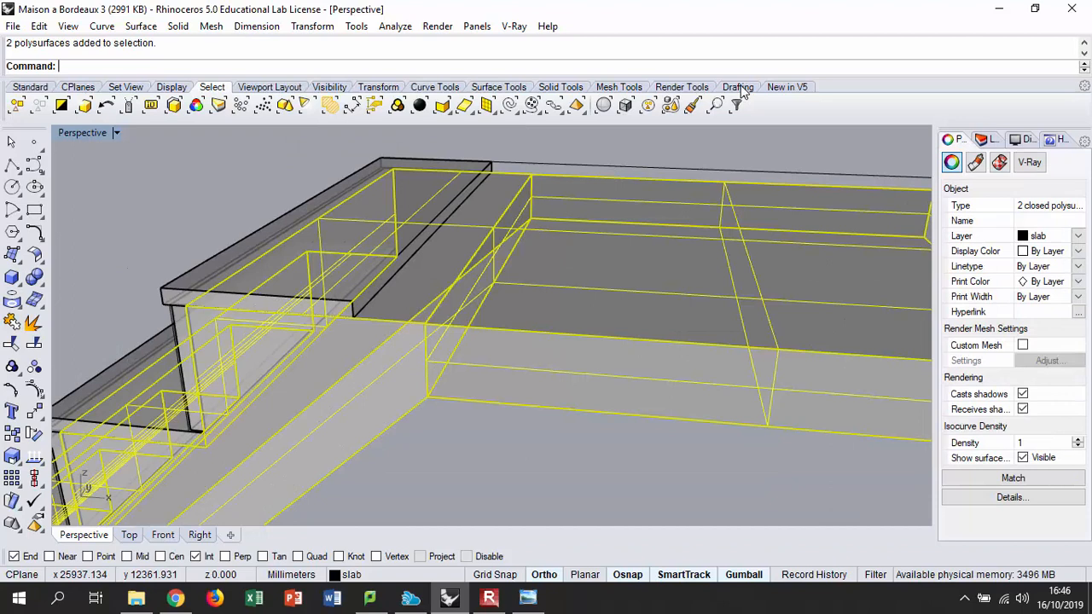
{"action": "left_click", "coordinate": [567, 92]}
{"action": "left_click", "coordinate": [15, 109]}
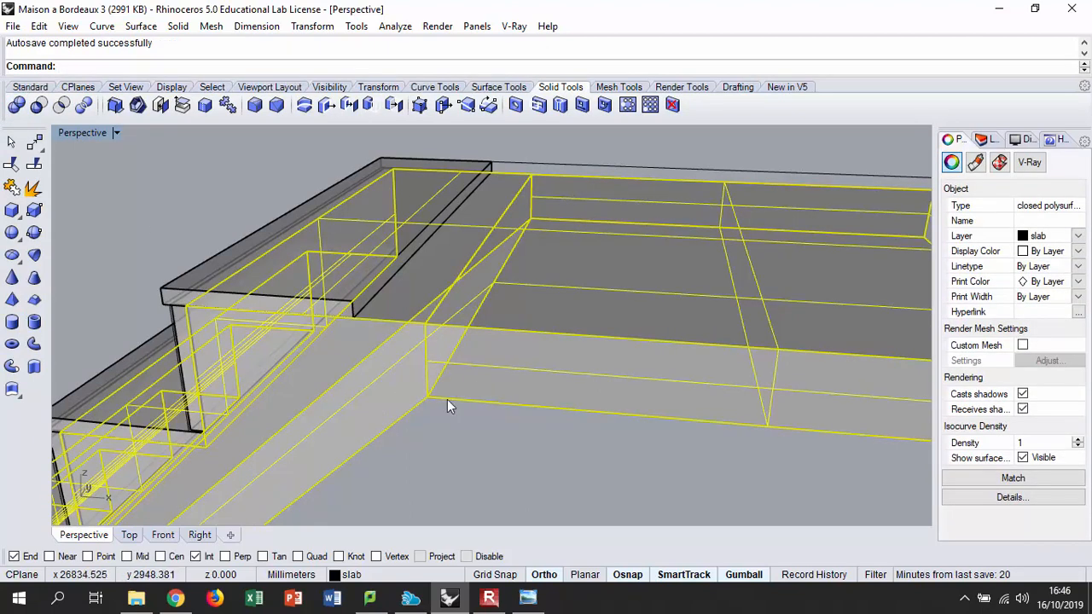
{"action": "left_click", "coordinate": [176, 195]}
- Preview the joined stair and landing in Rendered display, and switch the perspective view to Shaded
{"action": "left_click", "coordinate": [116, 132]}
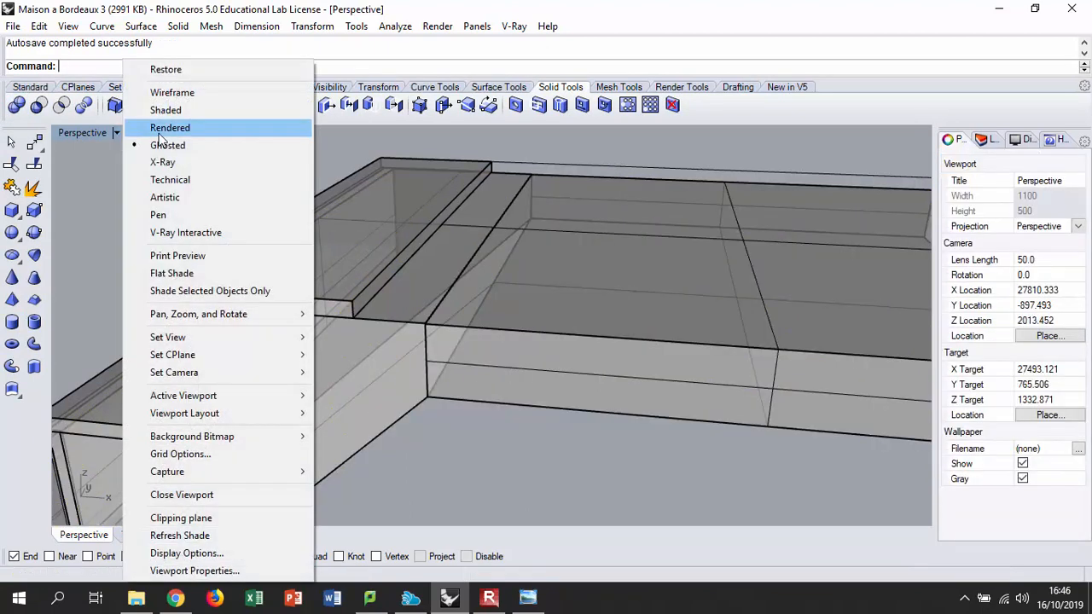
{"action": "left_click", "coordinate": [161, 134]}
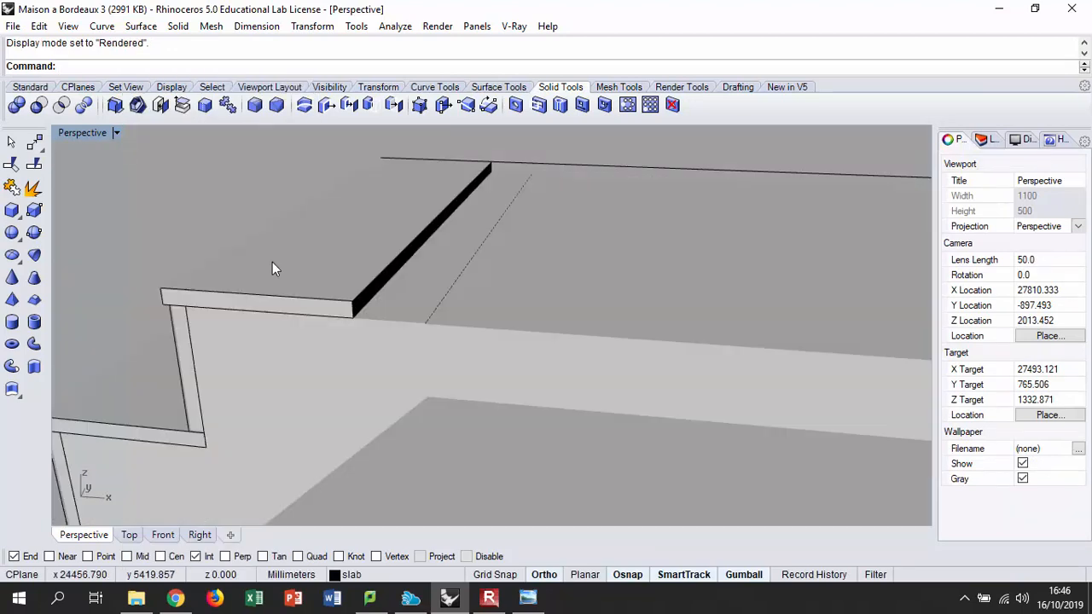
{"action": "right_click_drag", "start_coordinate": [273, 268], "coordinate": [415, 271]}
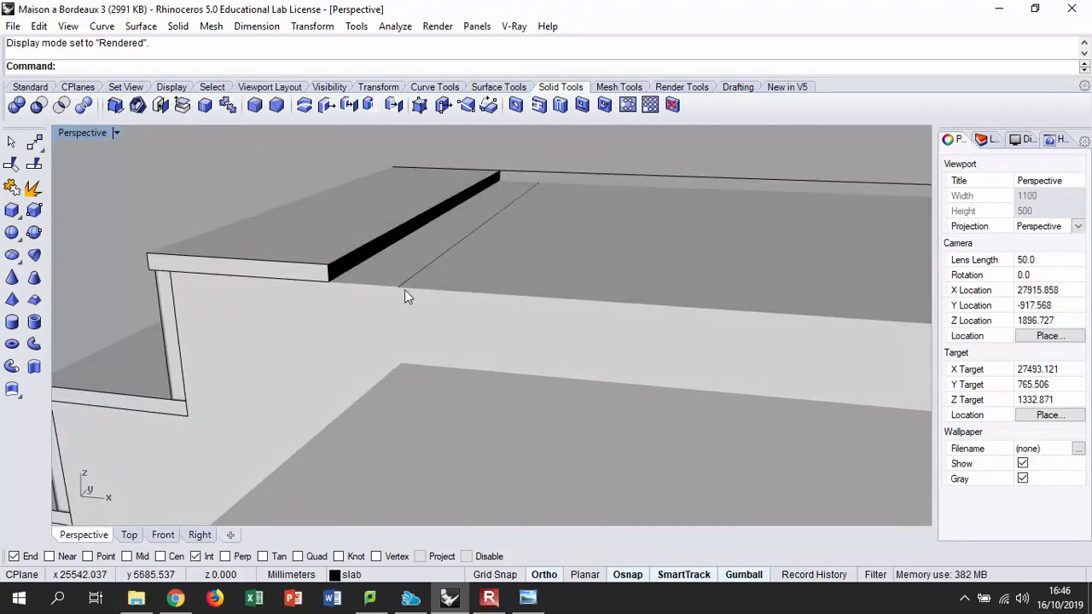
{"action": "left_click", "coordinate": [473, 328]}
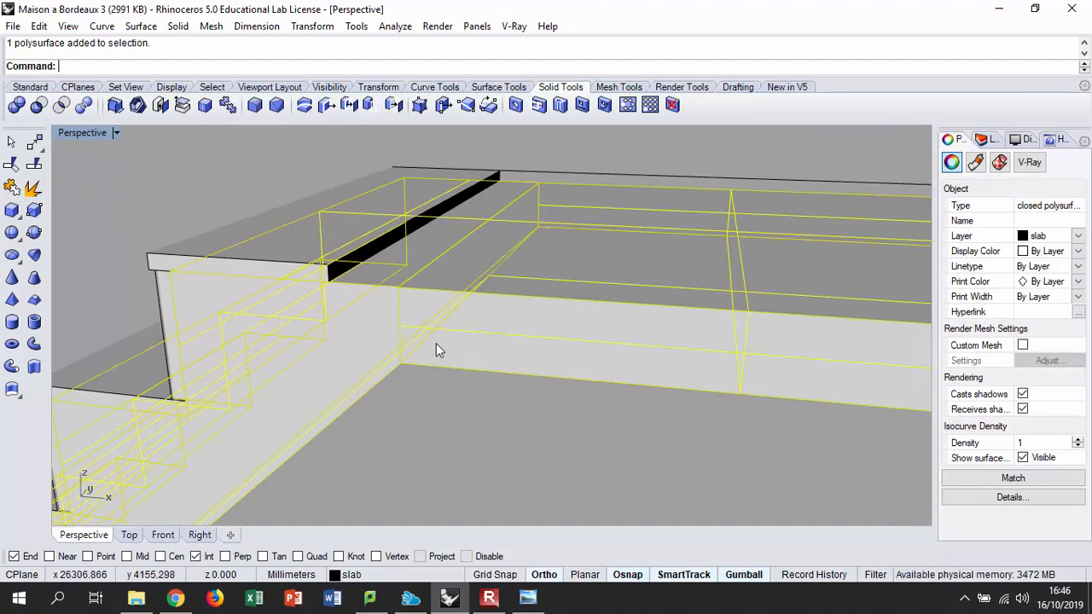
{"action": "left_click", "coordinate": [90, 133]}
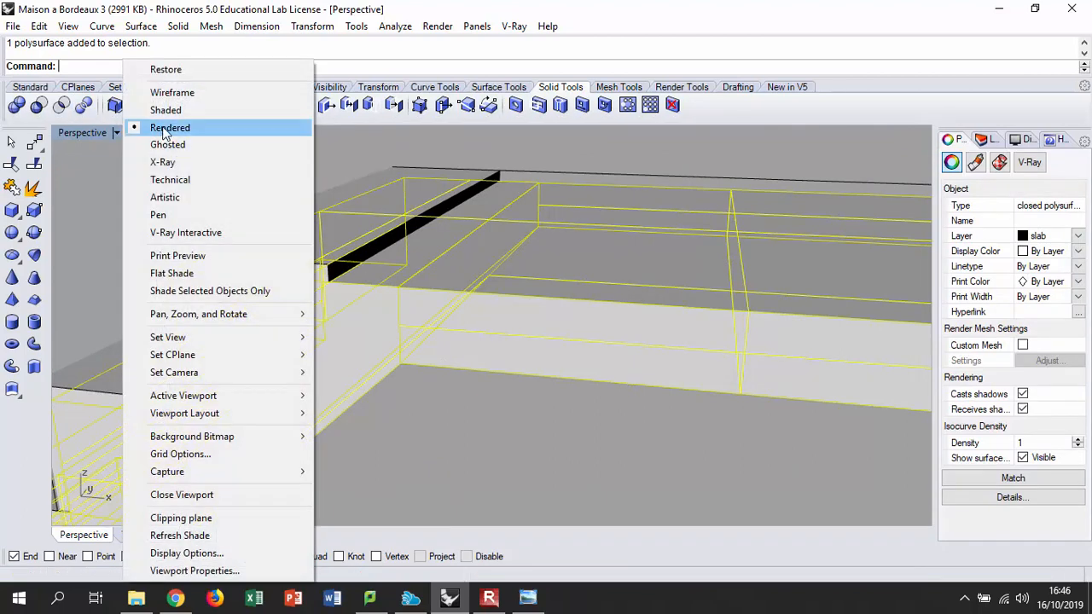
{"action": "left_click", "coordinate": [164, 110]}
- Merge all coplanar faces of the united stair and landing solid with MergeAllFaces and inspect the joint
{"action": "type", "text": "MergeAllFaces"}
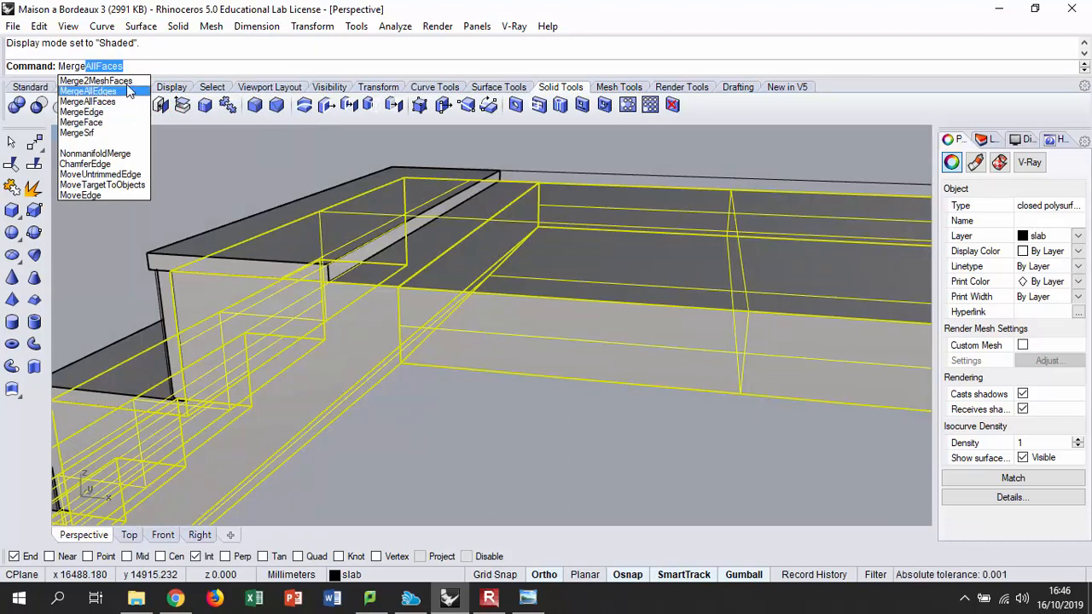
{"action": "left_click", "coordinate": [126, 94]}
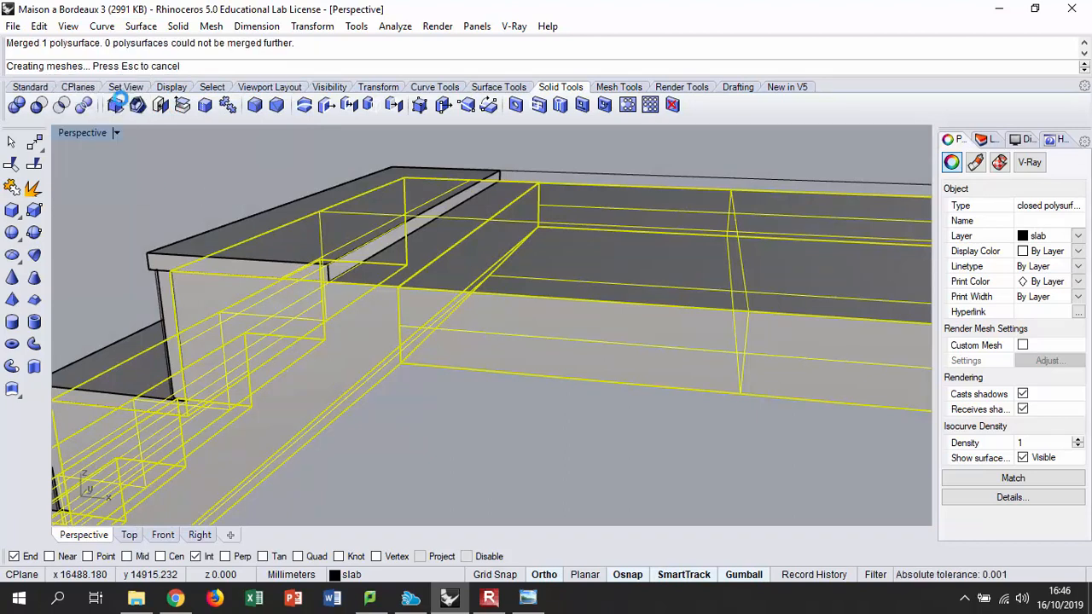
{"action": "left_click", "coordinate": [475, 393]}
{"action": "right_click_drag", "start_coordinate": [475, 396], "coordinate": [453, 253]}
{"action": "scroll", "coordinate": [415, 287], "scroll_direction": "up", "scroll_amount": 6}
{"action": "left_click", "coordinate": [405, 293]}
{"action": "key", "text": "Escape"}
{"action": "scroll", "coordinate": [419, 275], "scroll_direction": "down", "scroll_amount": 4}
{"action": "right_click_drag", "start_coordinate": [409, 282], "coordinate": [383, 322]}
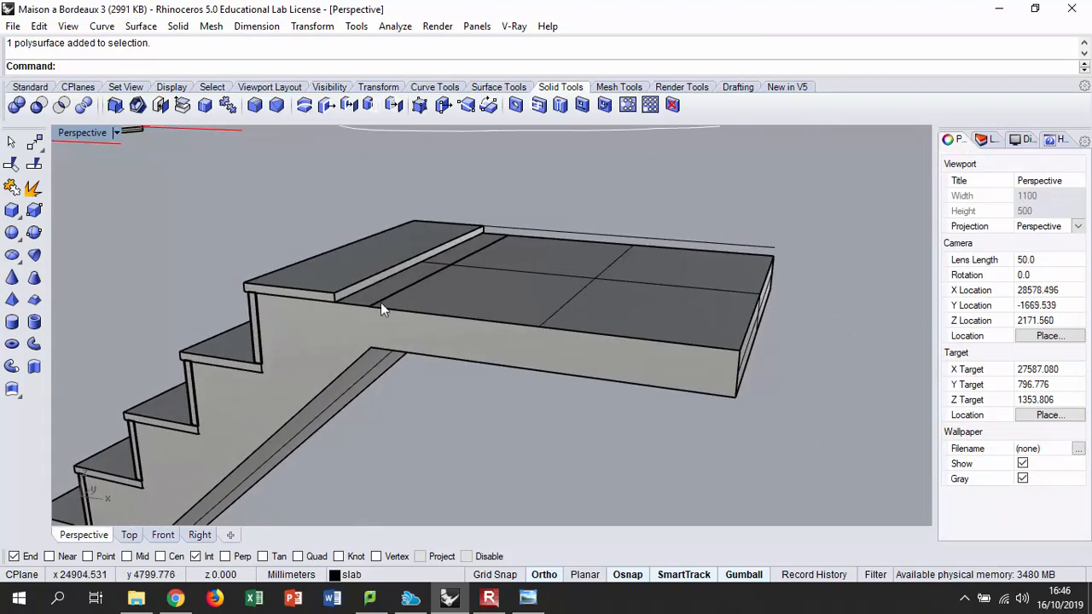
- Stretch the top tread with Scale1D from its front corner to the landing's far end so that it covers the landing
{"action": "left_click", "coordinate": [366, 277]}
{"action": "right_click_drag", "start_coordinate": [367, 277], "coordinate": [458, 296]}
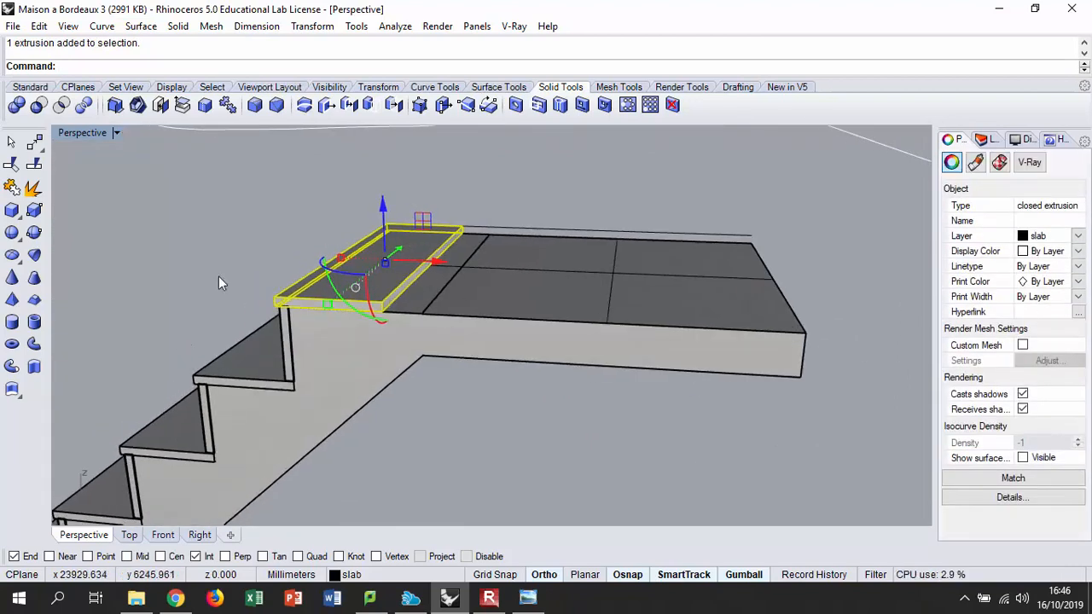
{"action": "left_click", "coordinate": [17, 88]}
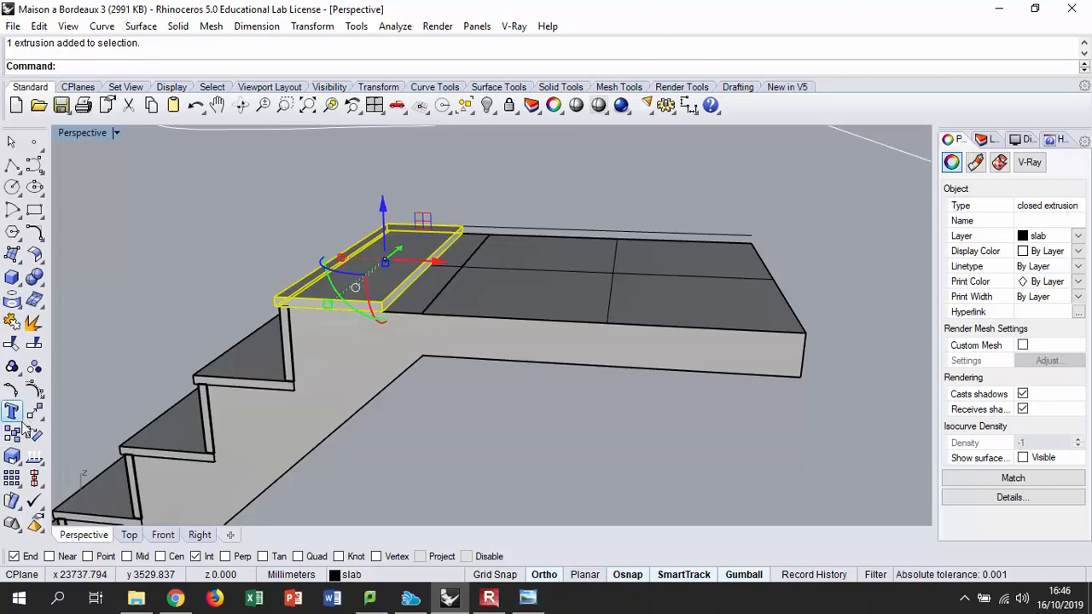
{"action": "left_click", "coordinate": [19, 466]}
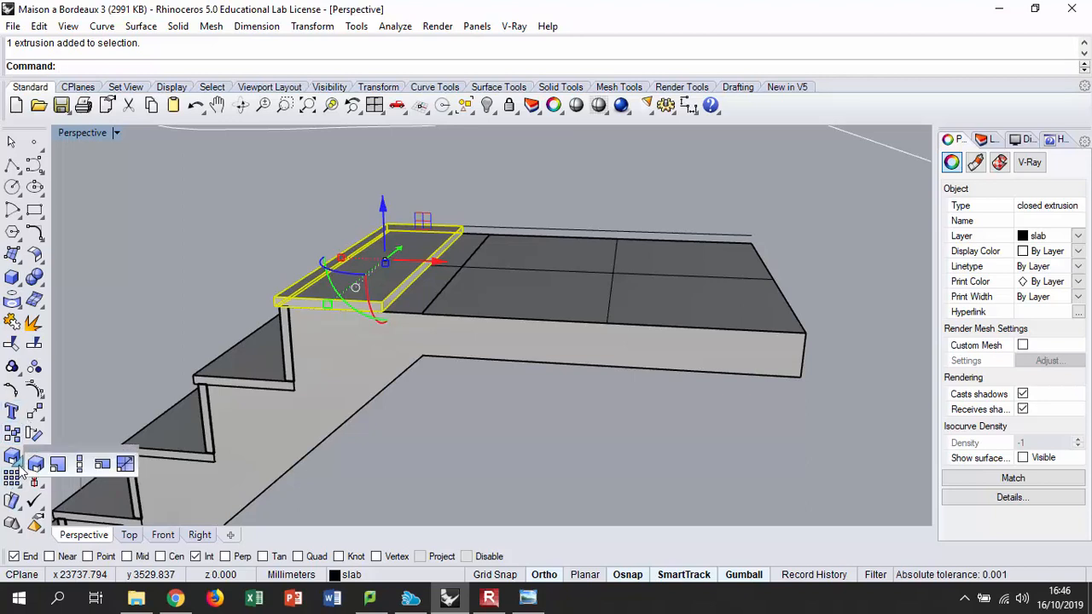
{"action": "left_click", "coordinate": [79, 463]}
{"action": "scroll", "coordinate": [298, 324], "scroll_direction": "up", "scroll_amount": 5}
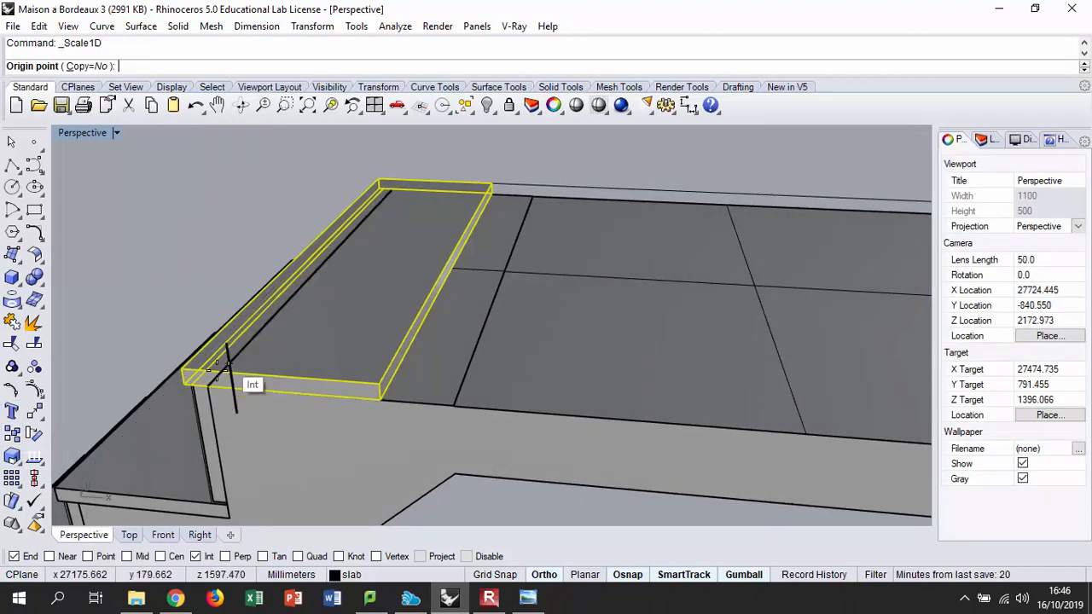
{"action": "left_click", "coordinate": [182, 371]}
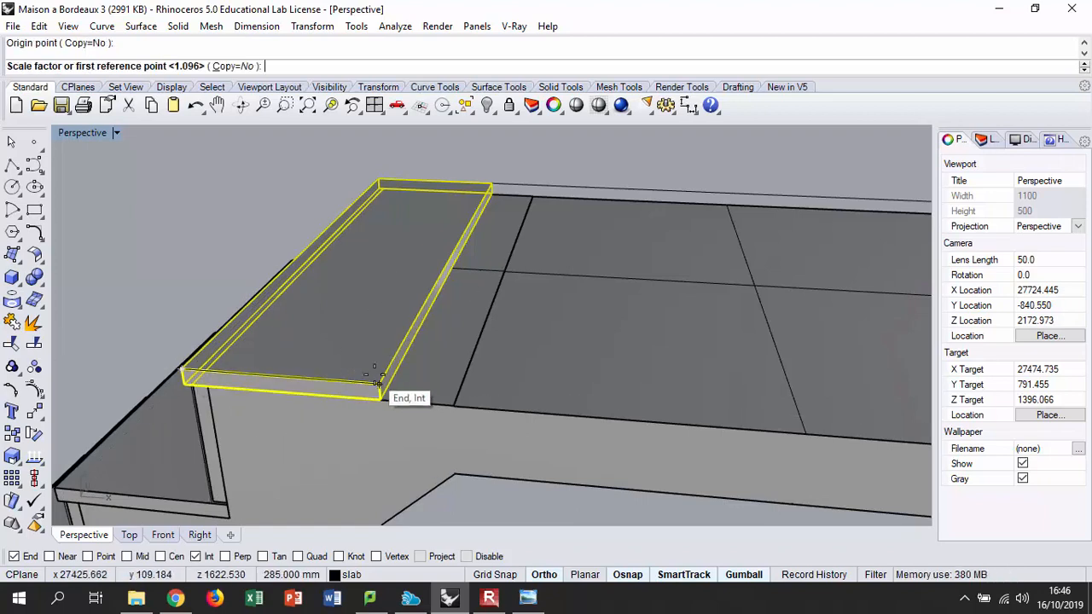
{"action": "left_click", "coordinate": [358, 381]}
{"action": "scroll", "coordinate": [379, 307], "scroll_direction": "down", "scroll_amount": 3}
{"action": "scroll", "coordinate": [627, 400], "scroll_direction": "up", "scroll_amount": 5}
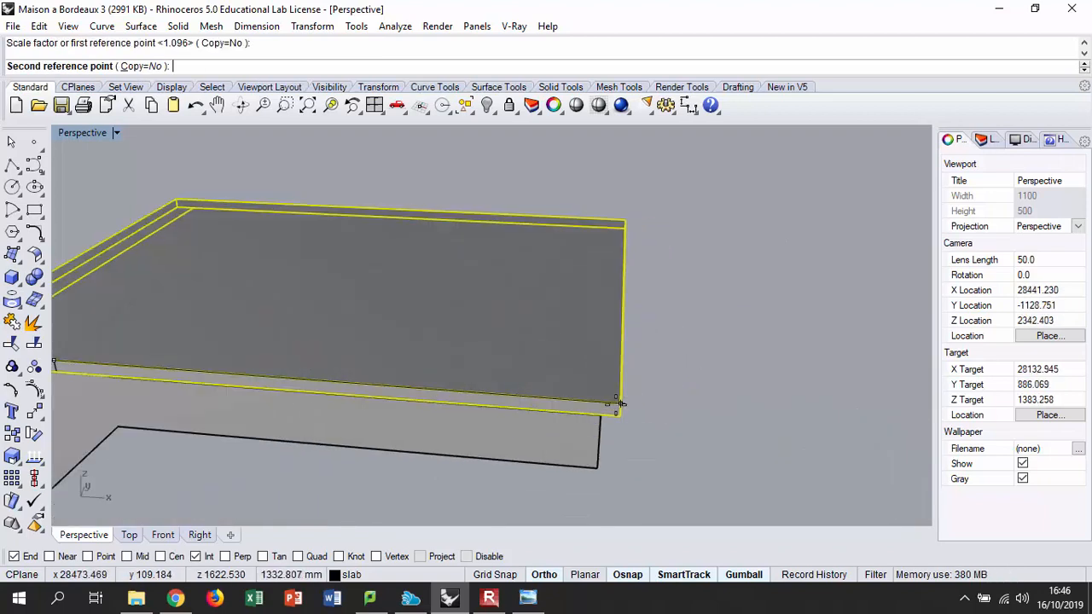
{"action": "left_click", "coordinate": [597, 408]}
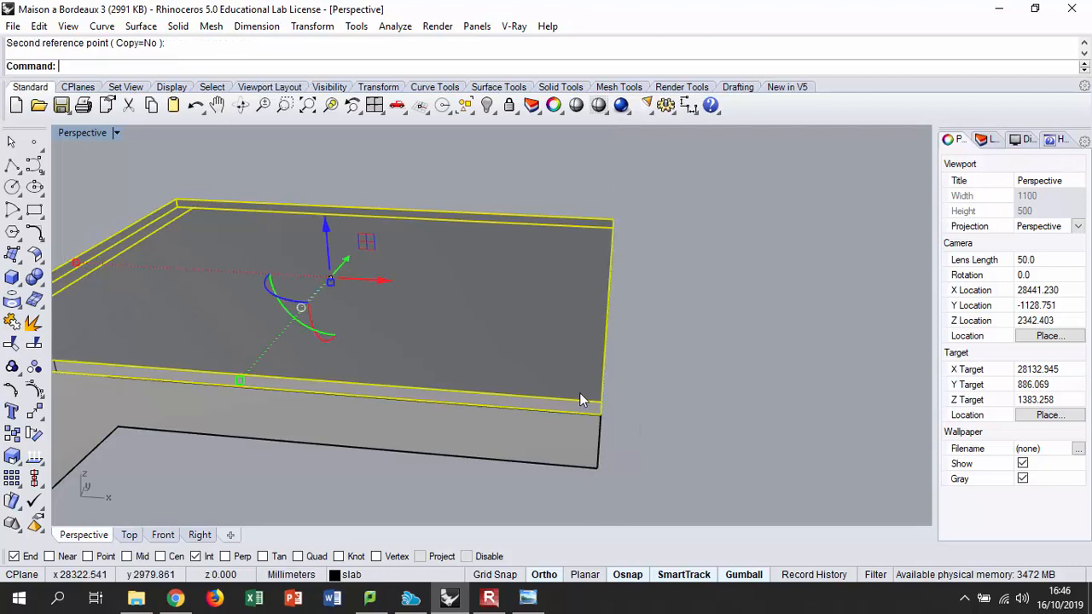
{"action": "key", "text": "Escape"}
{"action": "mouse_move", "coordinate": [596, 308]}
{"action": "right_mouse_down"}
{"action": "mouse_move", "coordinate": [654, 282]}
{"action": "mouse_move", "coordinate": [689, 244]}
{"action": "mouse_move", "coordinate": [595, 297]}
{"action": "mouse_move", "coordinate": [607, 311]}
{"action": "right_mouse_up"}
{"action": "scroll", "coordinate": [657, 249], "scroll_direction": "down", "scroll_amount": 2}
{"action": "right_click_drag", "start_coordinate": [631, 266], "coordinate": [633, 299]}
{"action": "right_click_drag", "start_coordinate": [674, 248], "coordinate": [582, 389]}
{"action": "scroll", "coordinate": [492, 459], "scroll_direction": "up", "scroll_amount": 2}
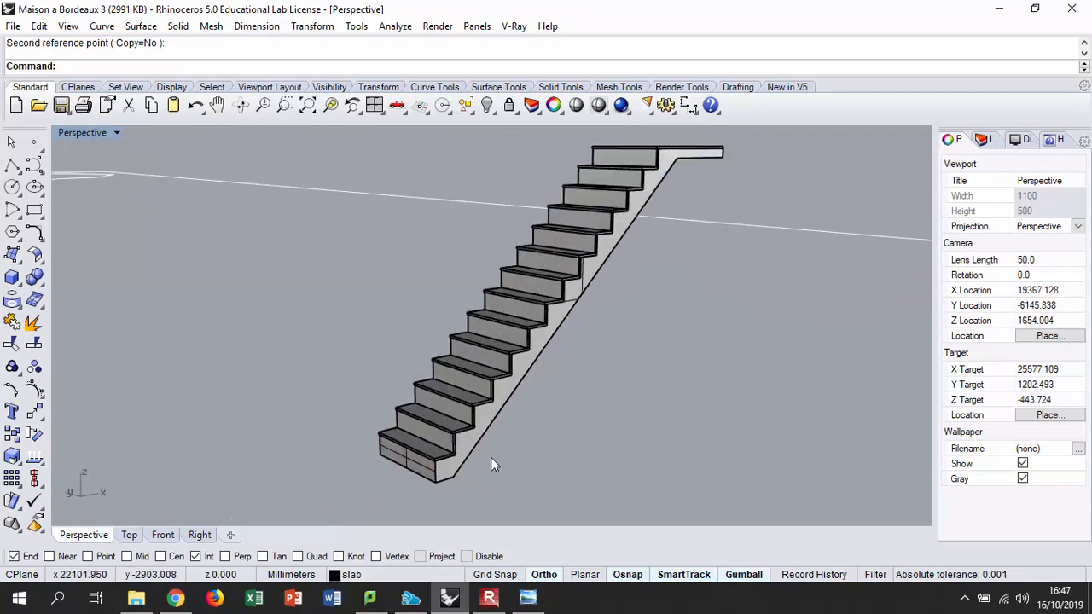